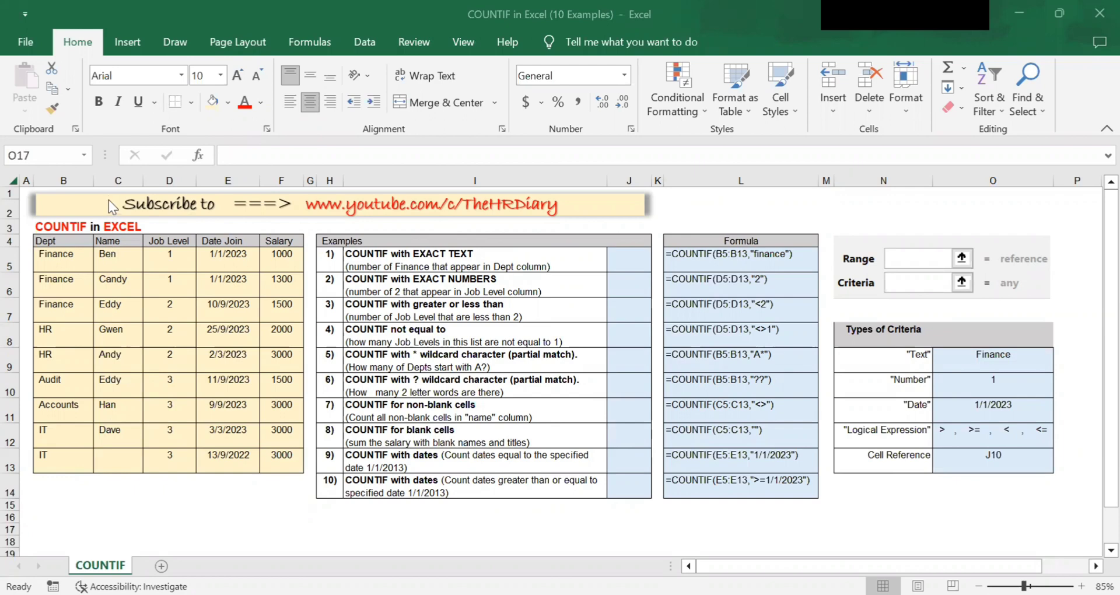
- Examine the Dept column, focusing on the Finance entries in B5:B7 and the HR entry below them
click(77, 179)
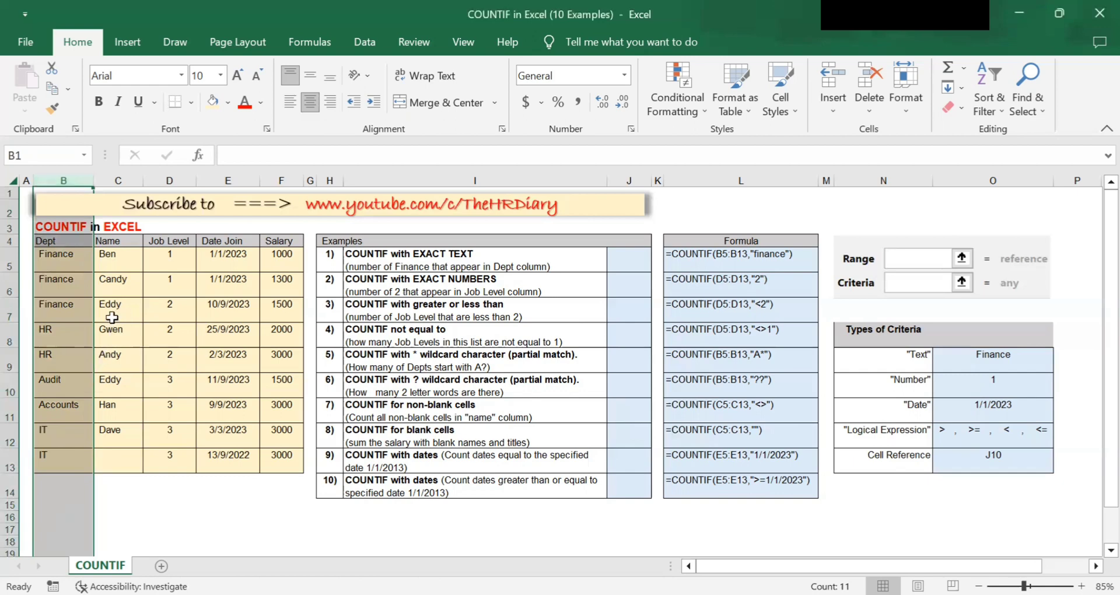
click(89, 306)
drag(80, 257, 77, 309)
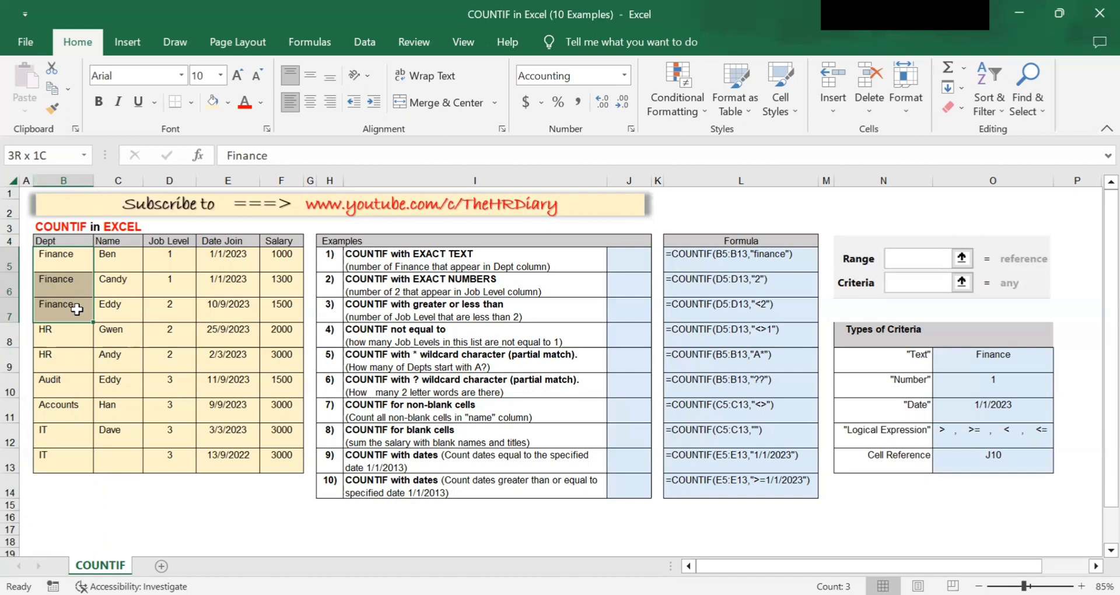
drag(77, 309, 77, 309)
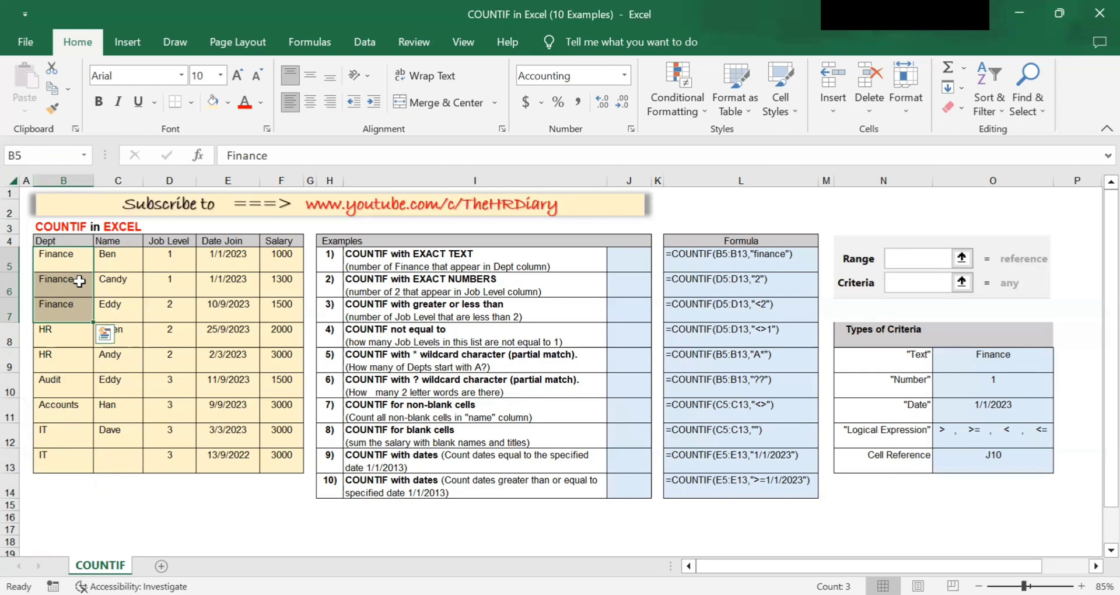
click(75, 280)
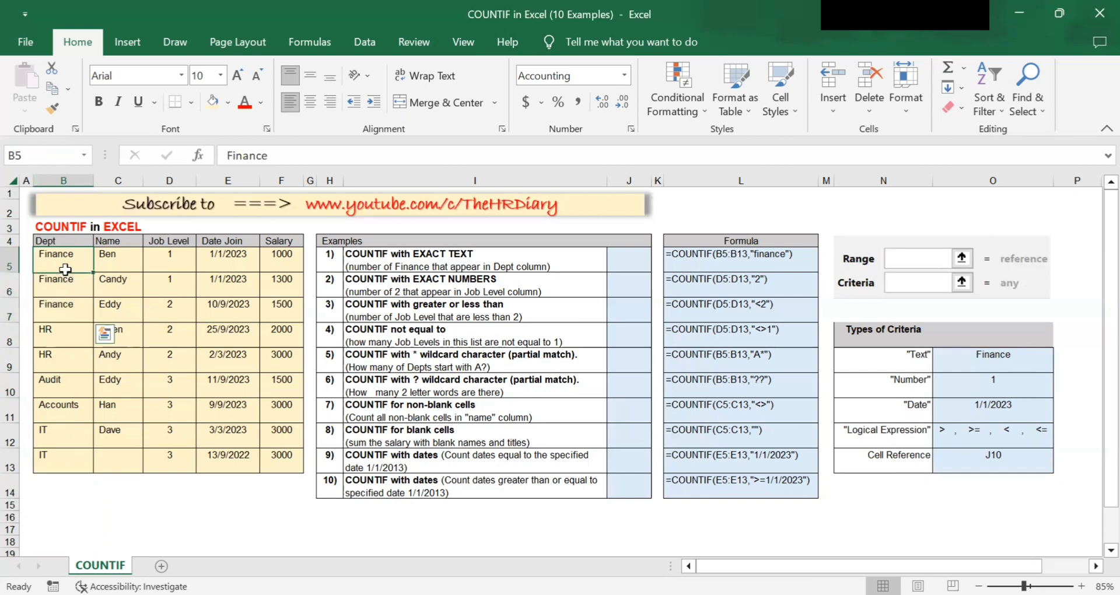
click(65, 328)
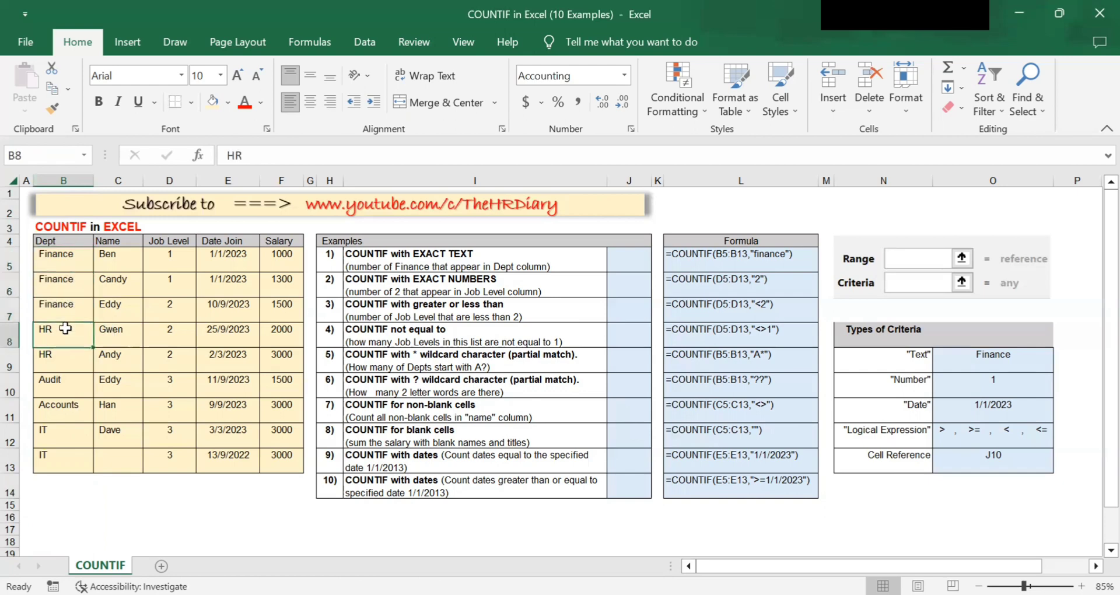
click(653, 256)
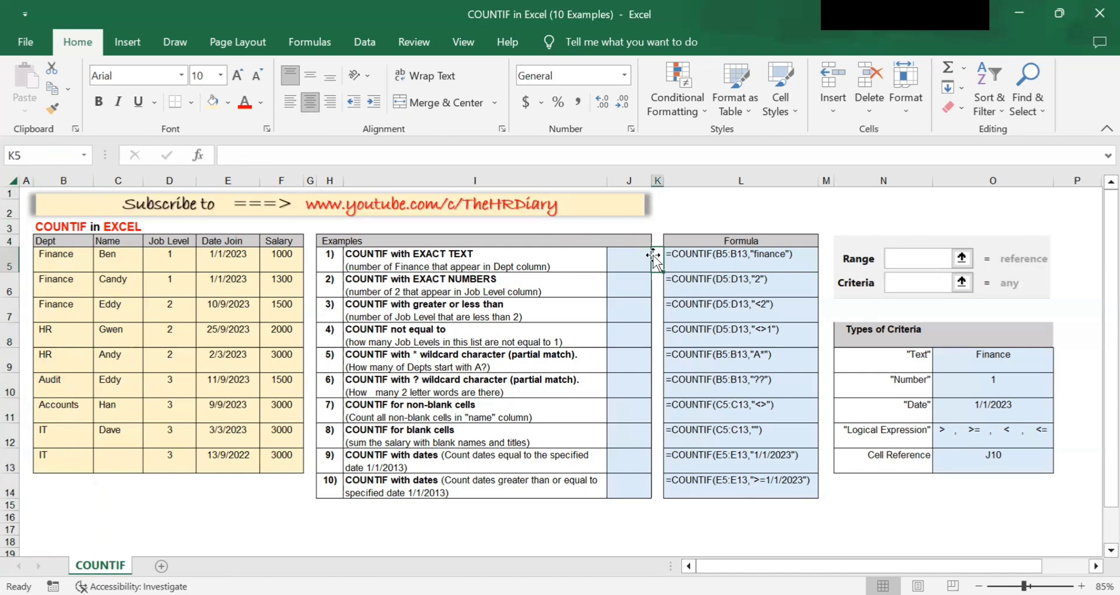
- Enter =COUNTIF(B5:B13,"finance") in cell J5 to count the Finance entries in the Dept column
click(630, 258)
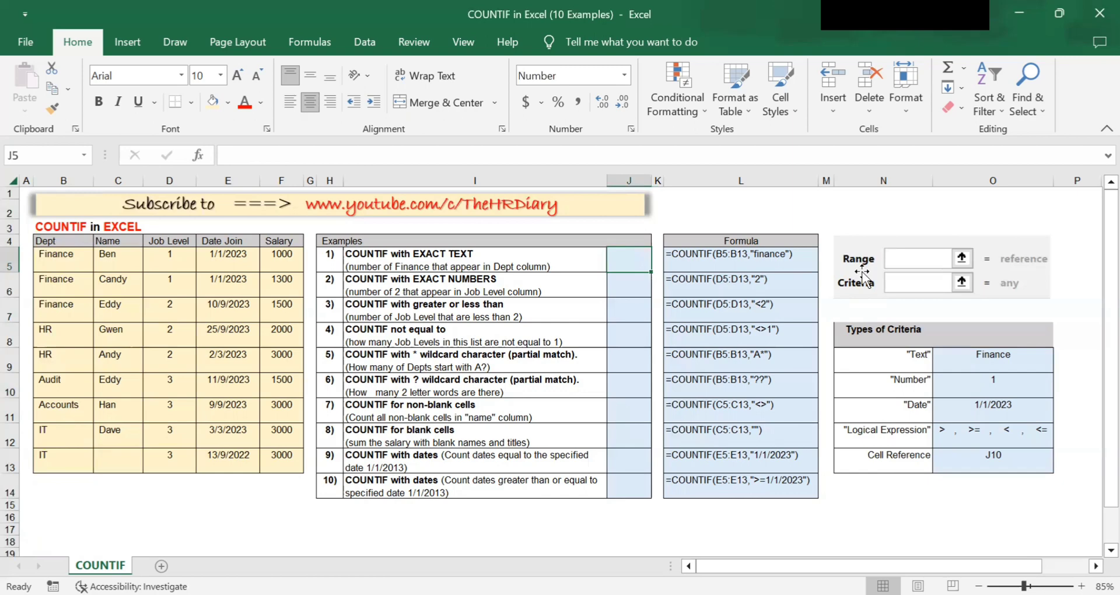
text(=)
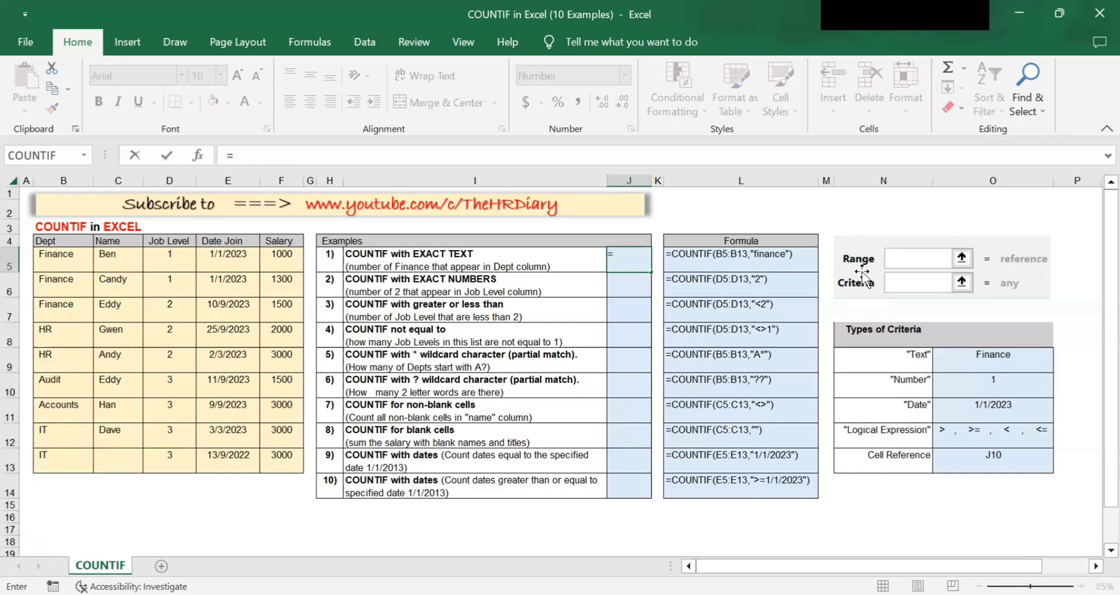
text(count)
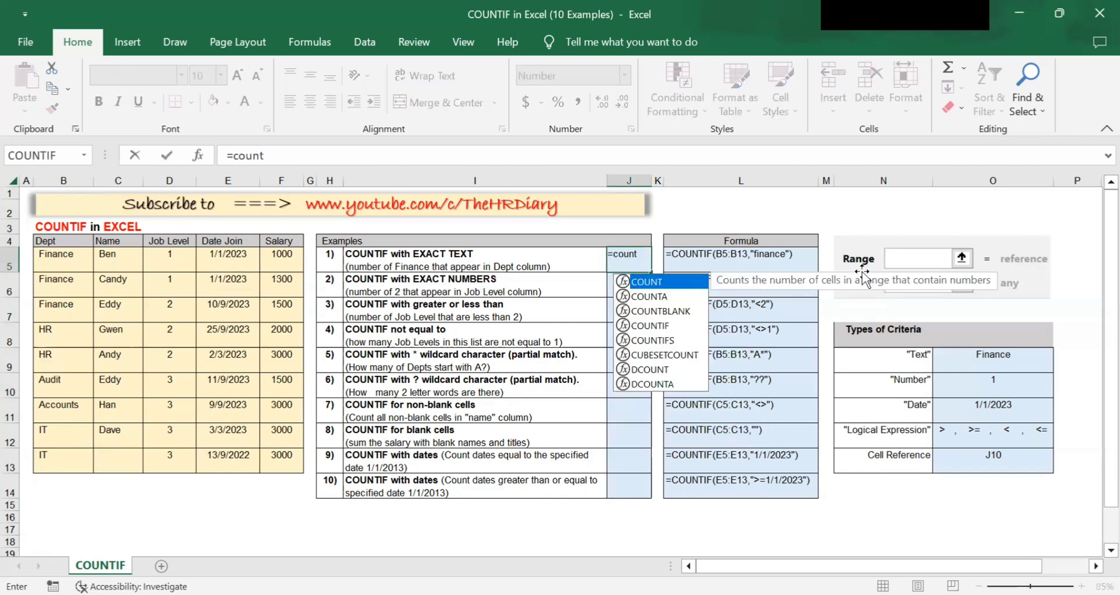
text(if)
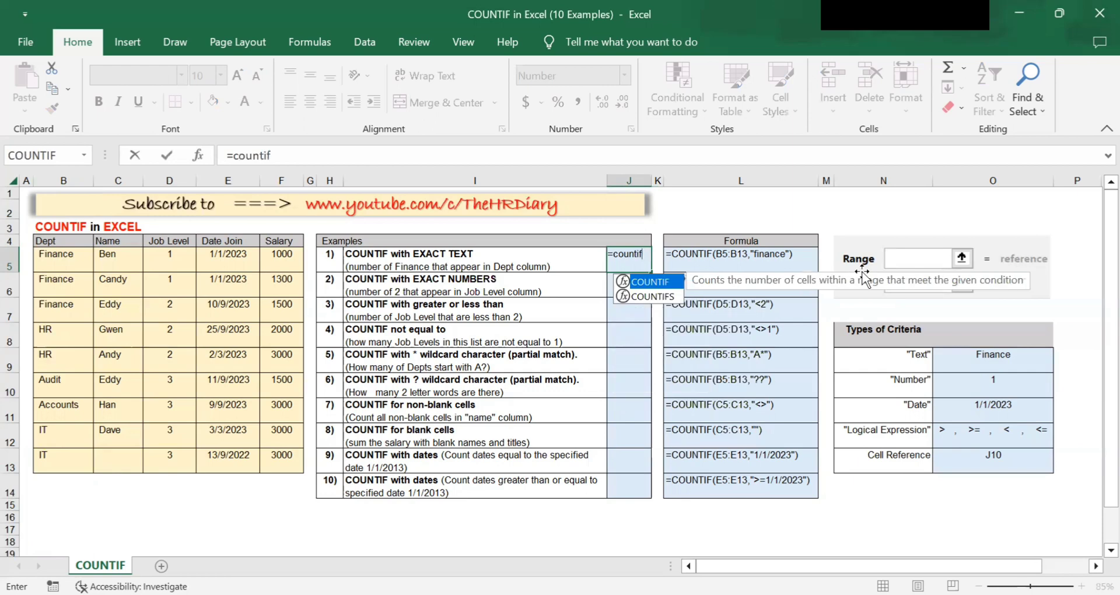
text(()
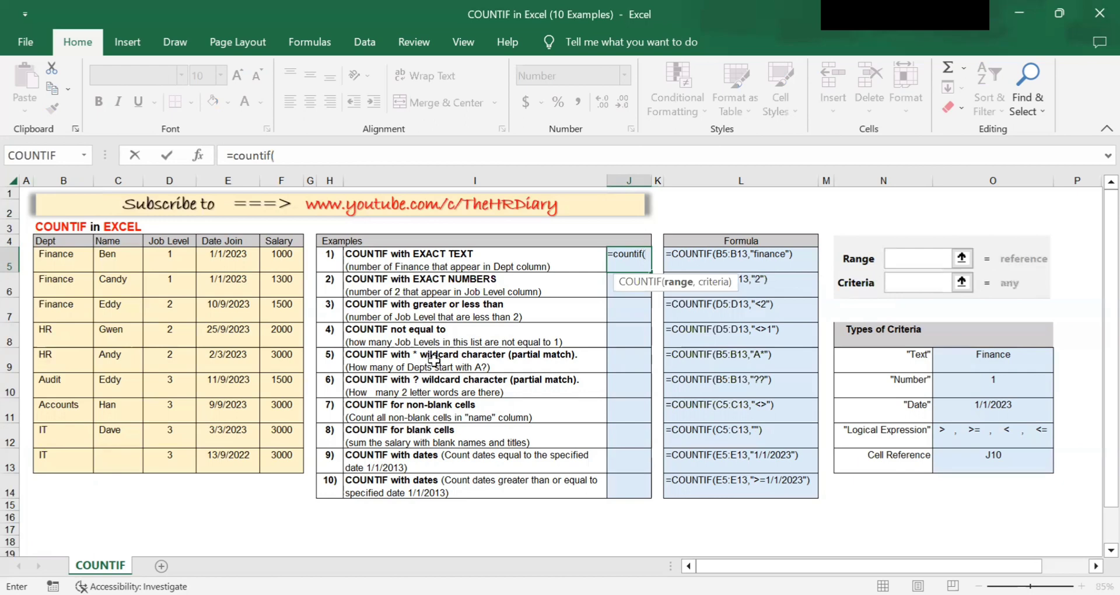
drag(56, 257, 44, 458)
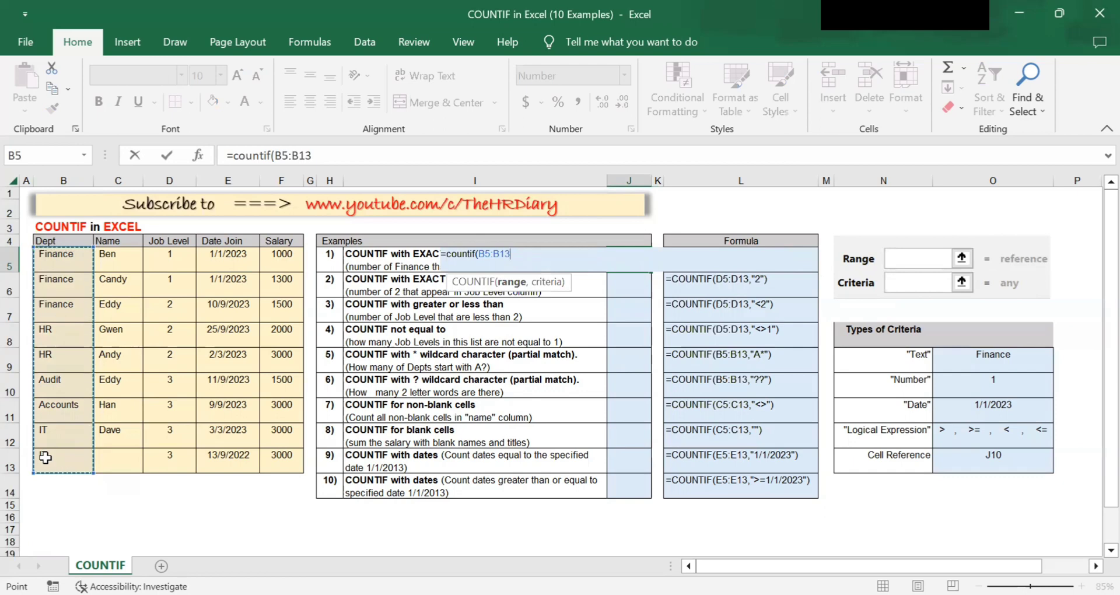
text(,")
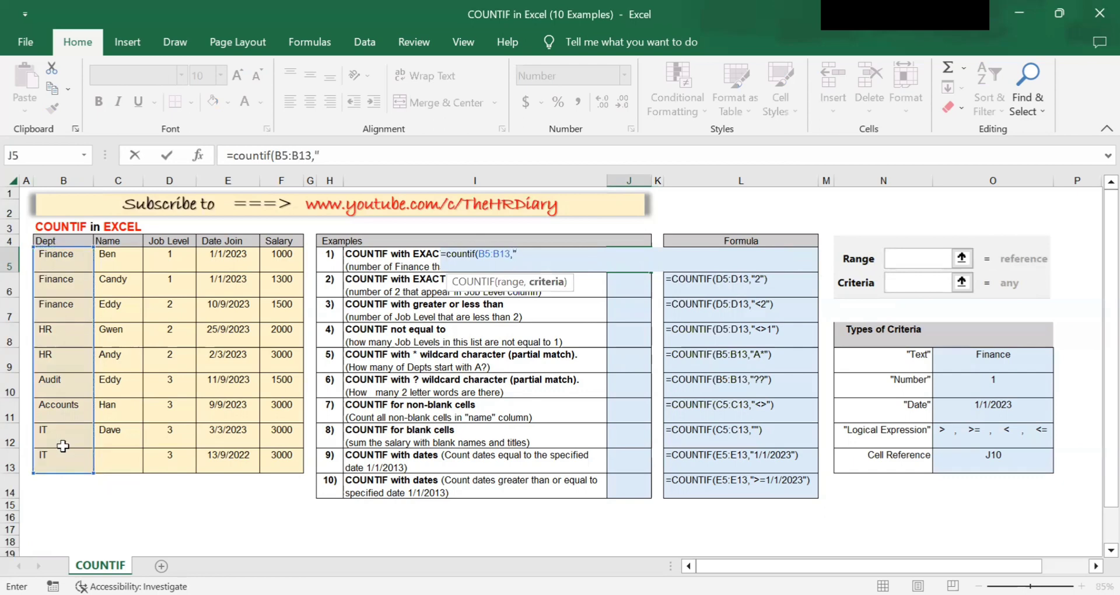
click(349, 156)
text(finan)
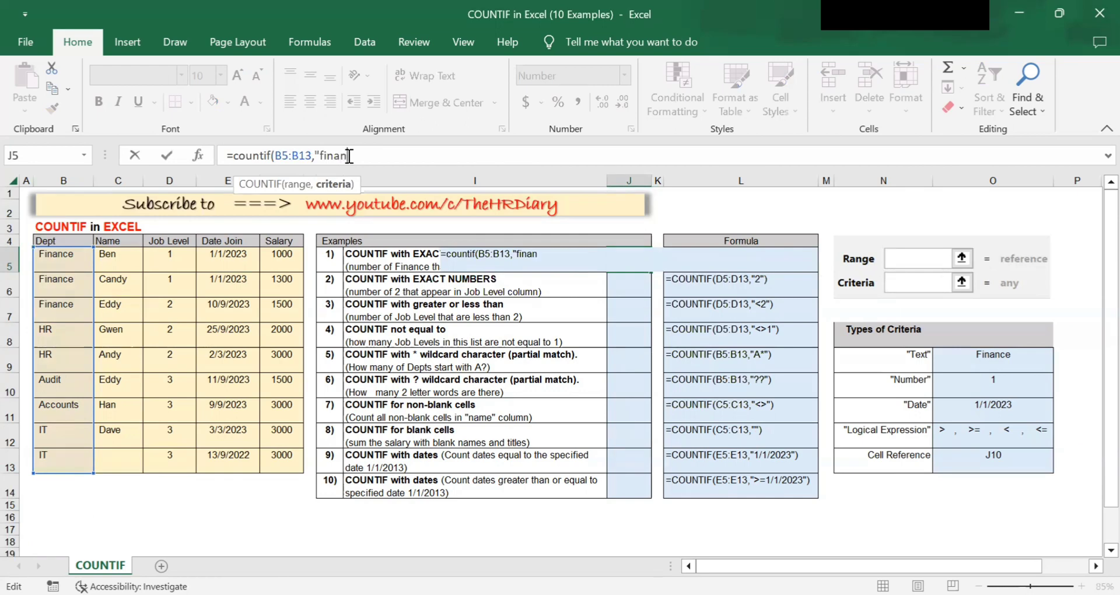
text(ce"))
key(Return)
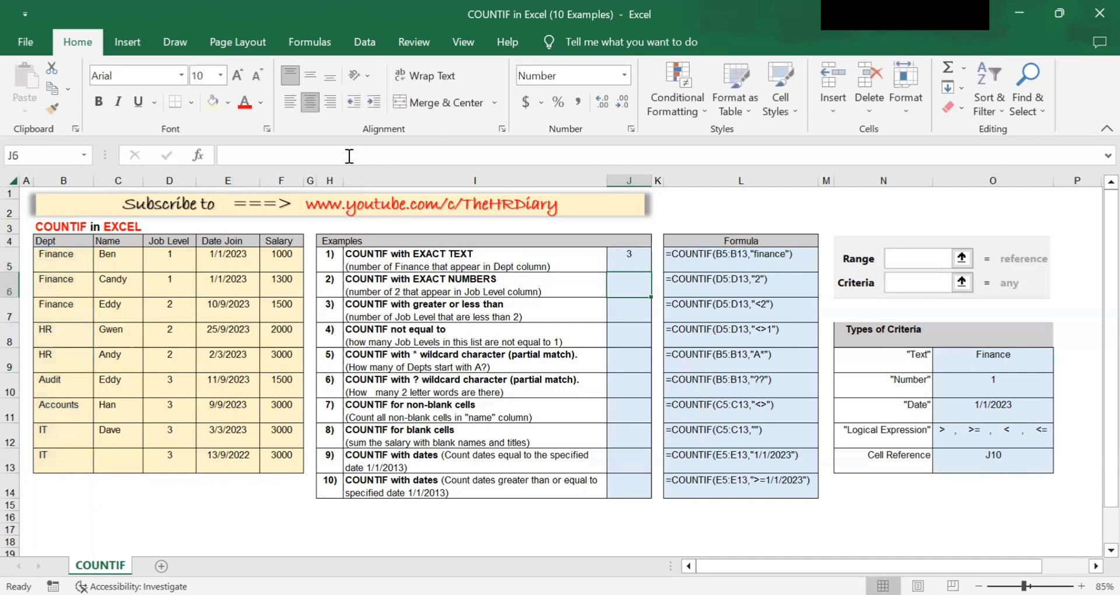
- Check the J5 result against the Finance cells B5:B7 and inspect the formula's range and criteria arguments
key(Up)
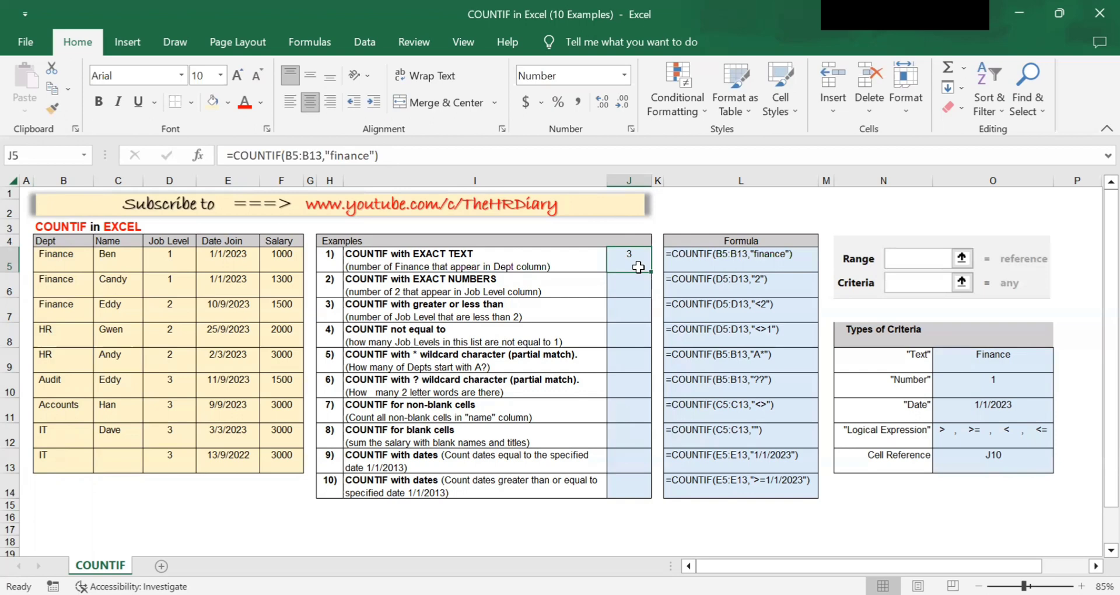
drag(69, 256, 71, 307)
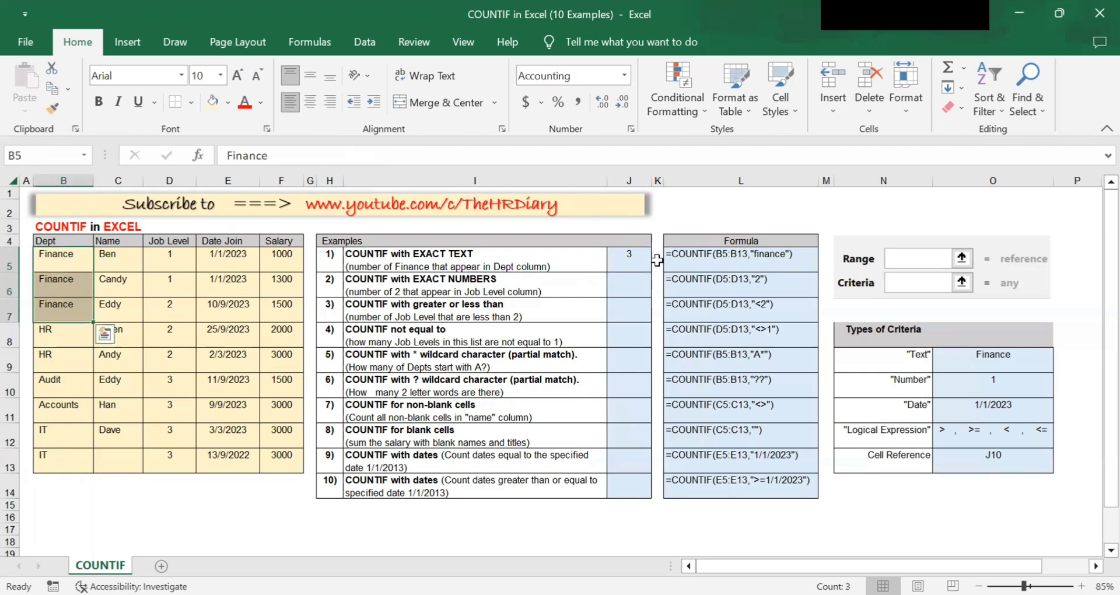
click(623, 254)
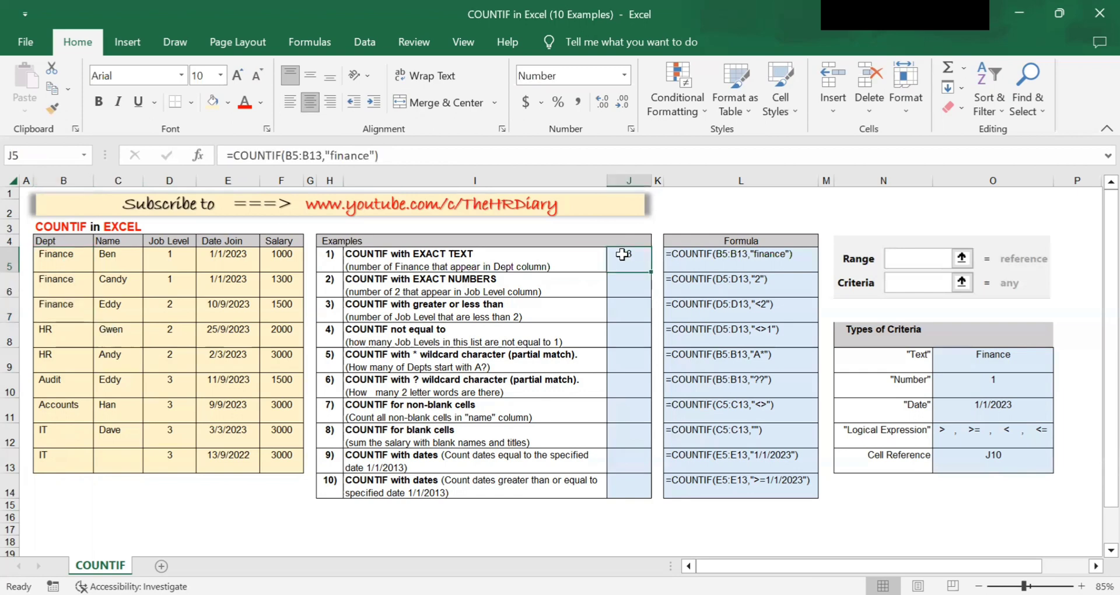
click(312, 156)
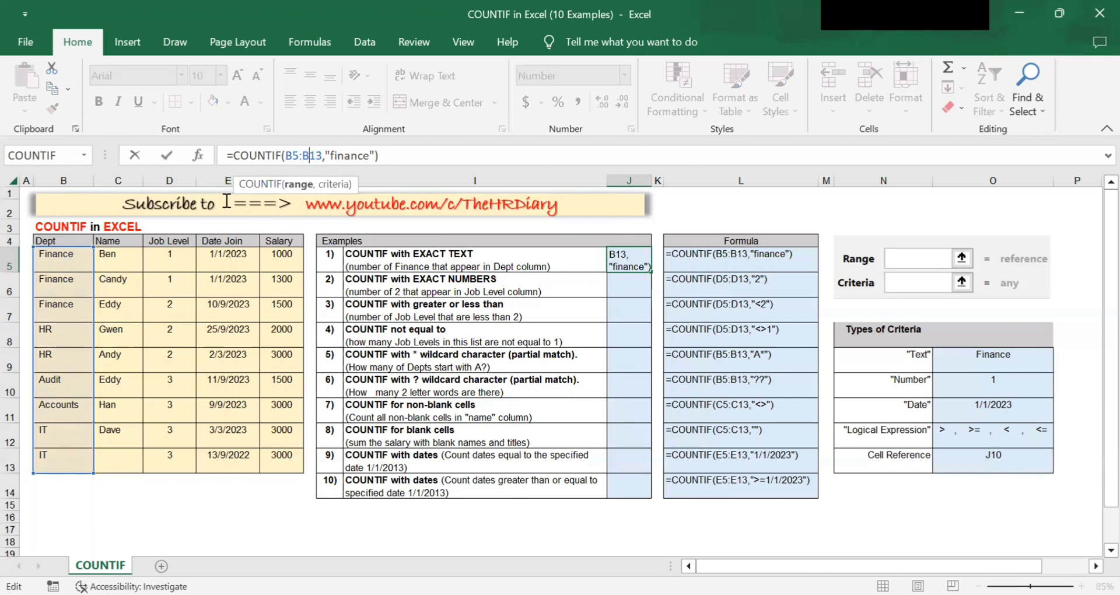
double_click(346, 155)
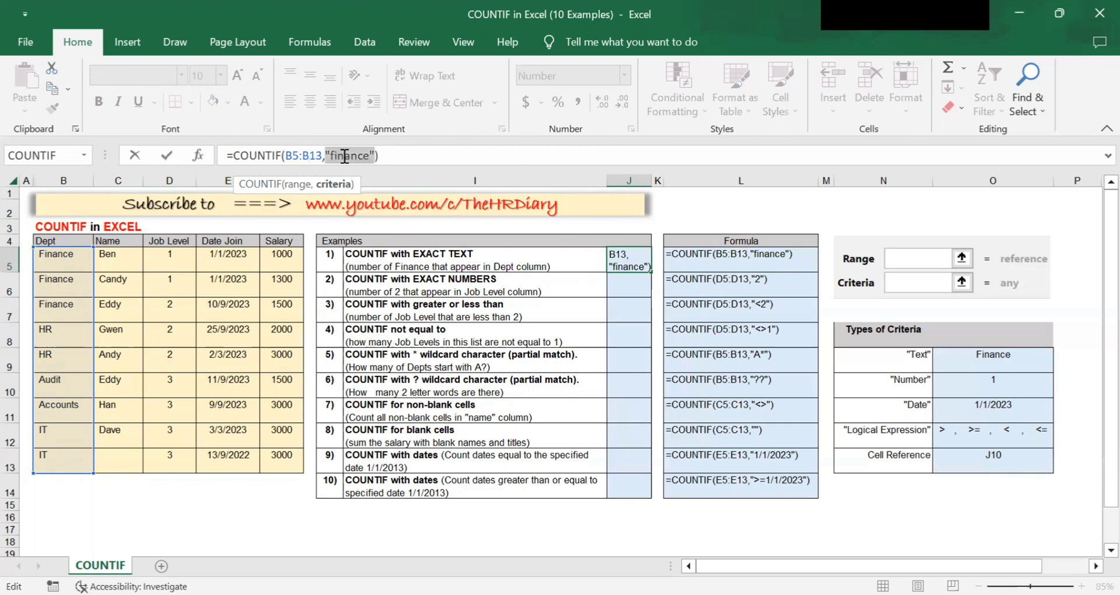
click(410, 149)
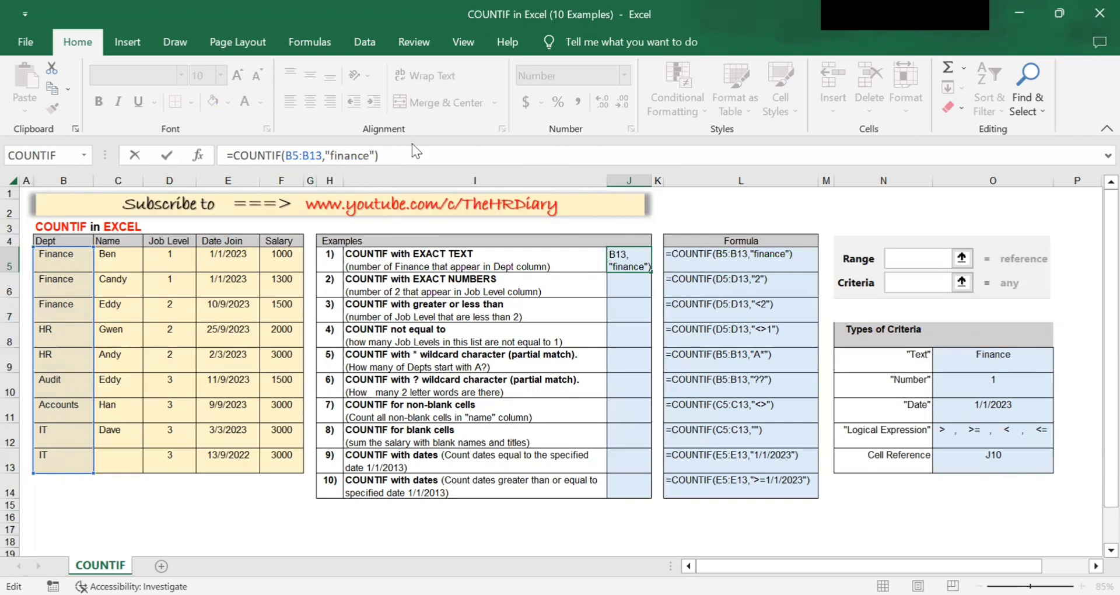
key(Return)
key(Up)
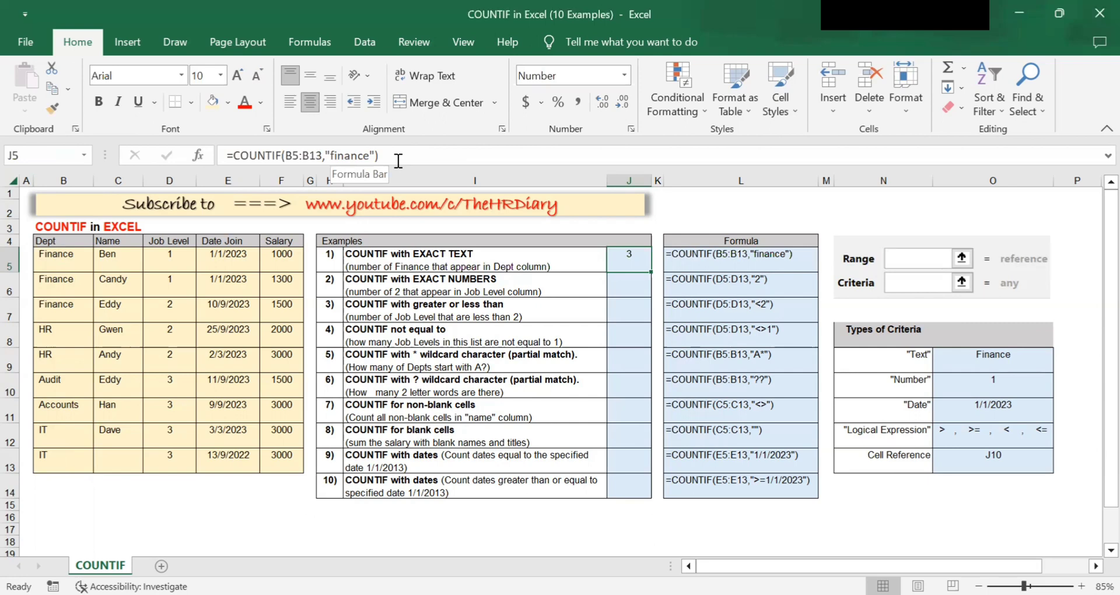
- Clear cell J5, search Insert Function for "countif" and insert the COUNTIF function there
key(Delete)
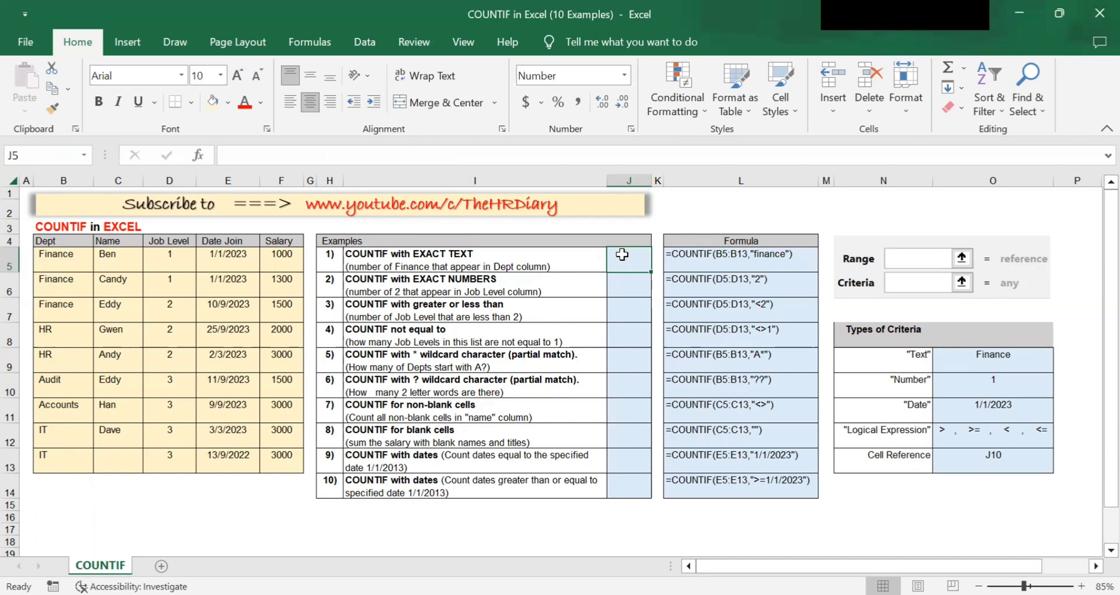
click(198, 156)
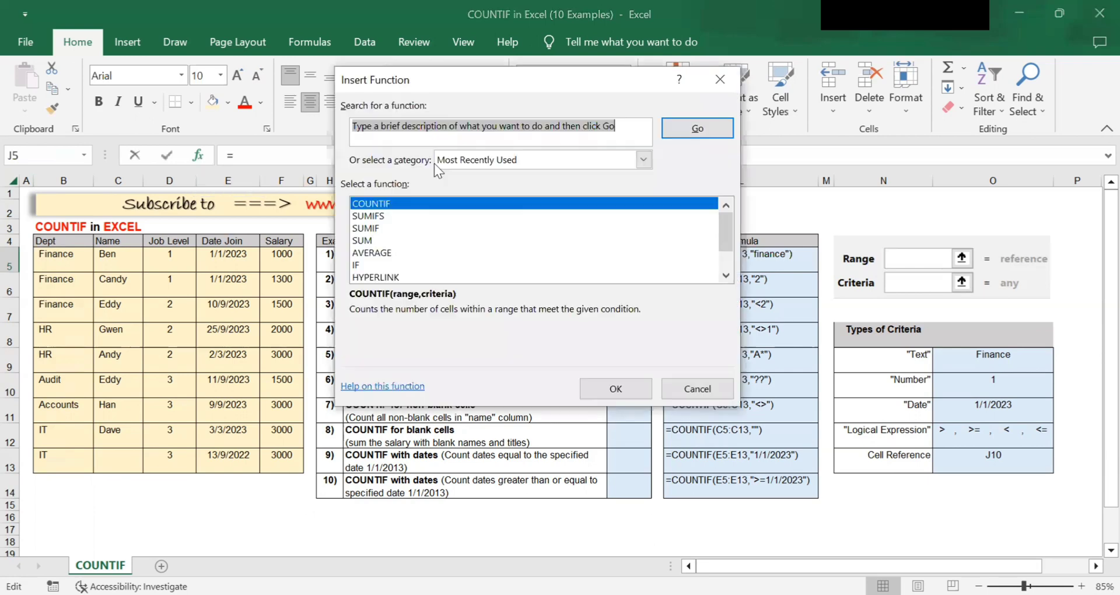
text(co)
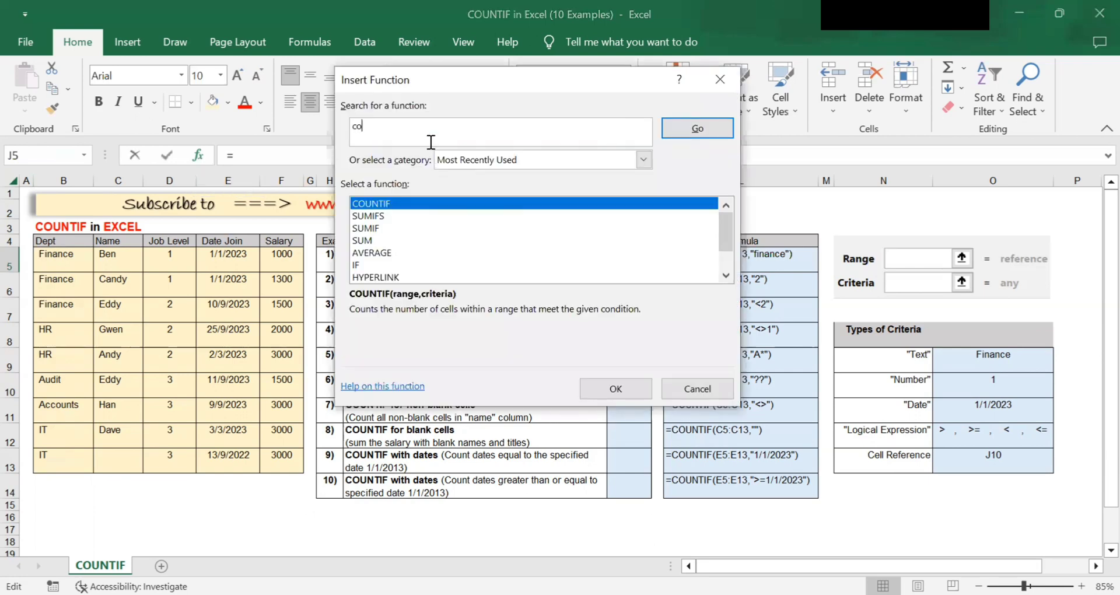
text(untif)
click(697, 127)
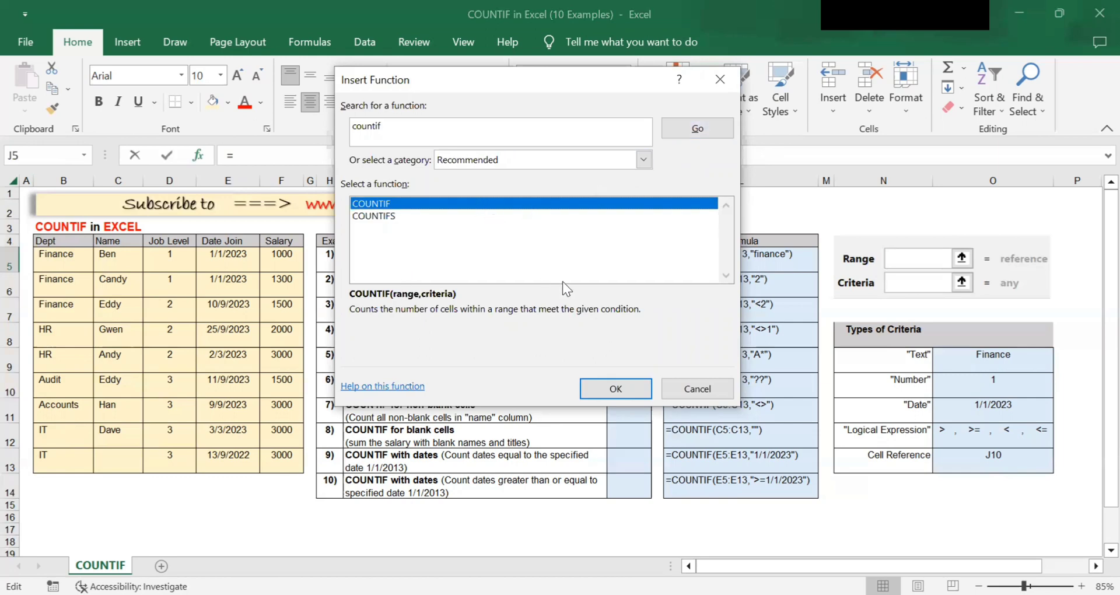
click(628, 390)
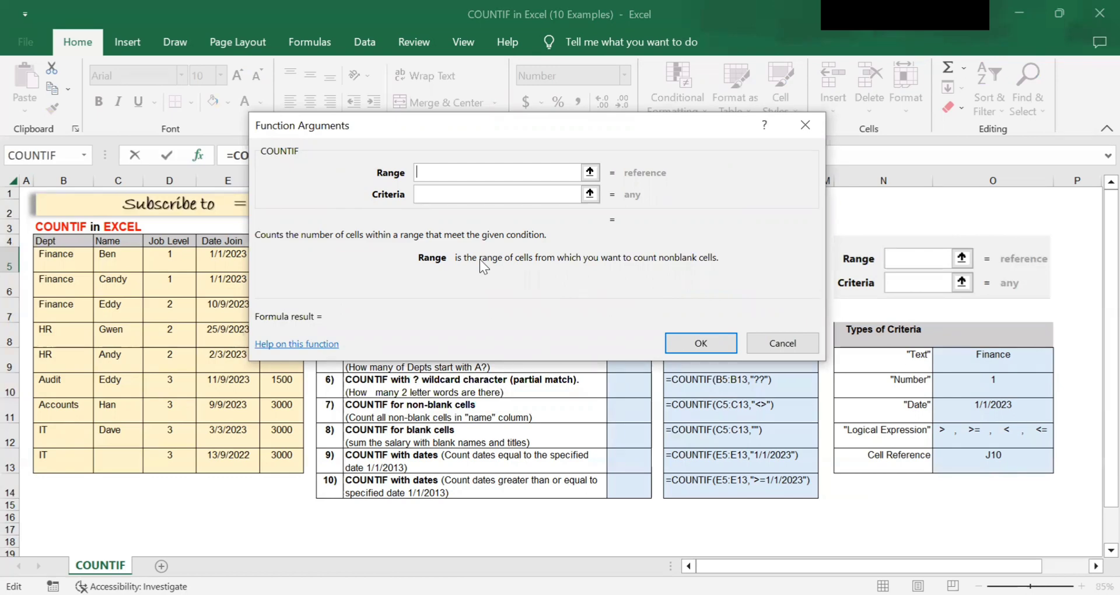
- Set COUNTIF's Range argument to the Dept entries B5:B13
click(590, 173)
click(81, 260)
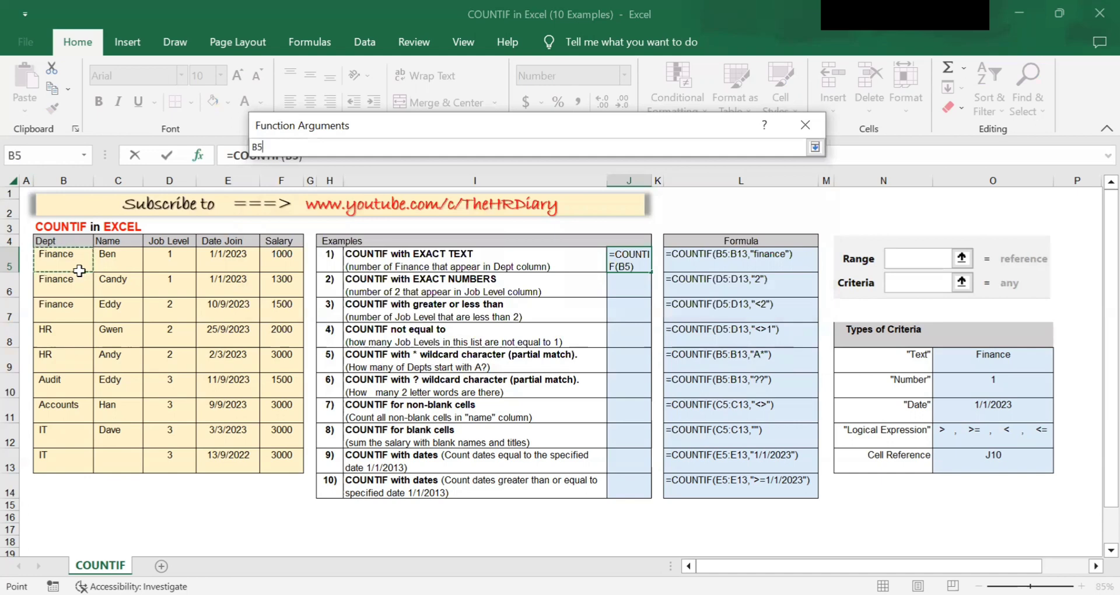
drag(79, 279, 87, 446)
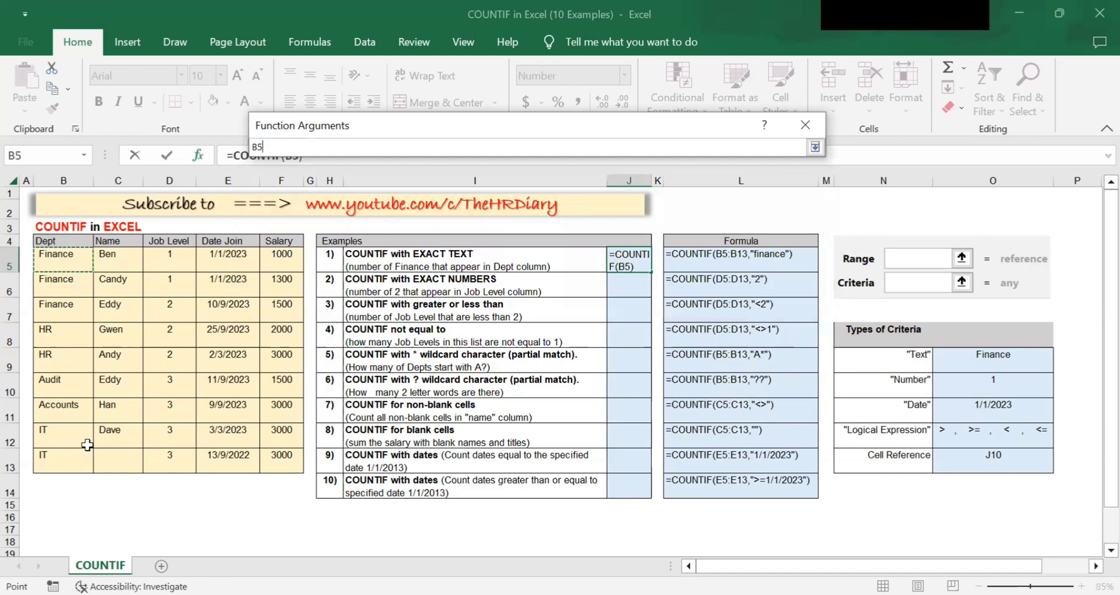
click(815, 147)
- Set COUNTIF's Criteria argument to "finance" and complete the formula in J5
click(521, 195)
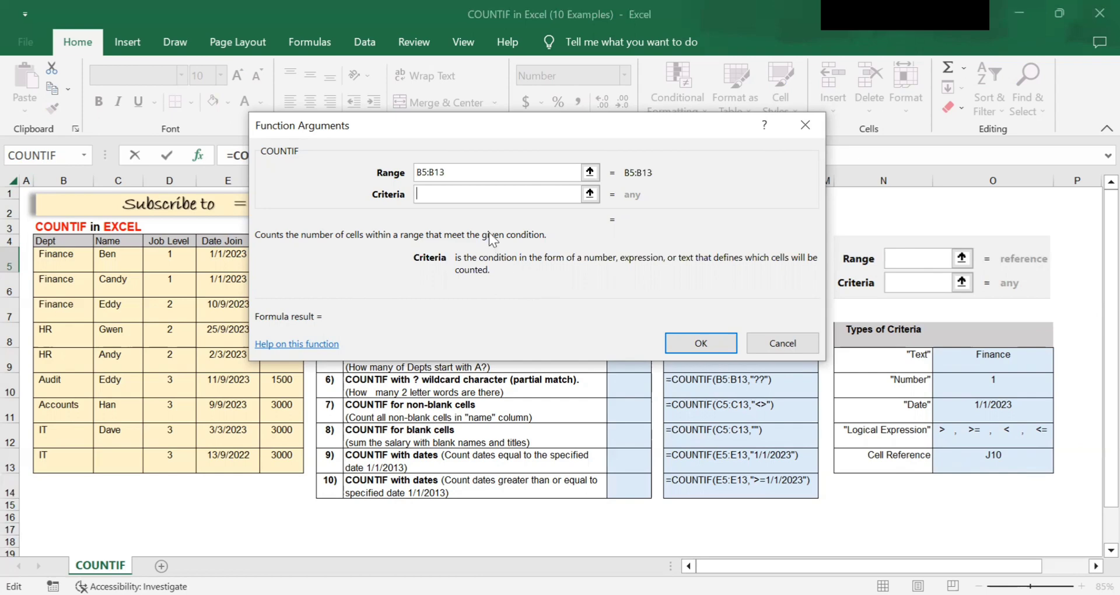
click(63, 266)
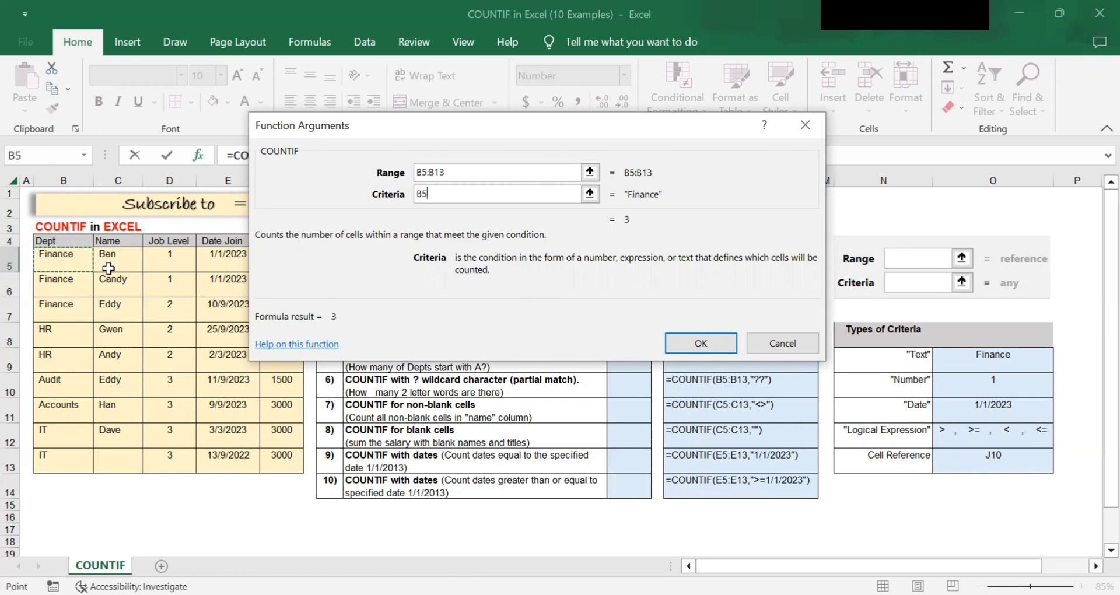
double_click(444, 189)
key(BackSpace)
text(fina)
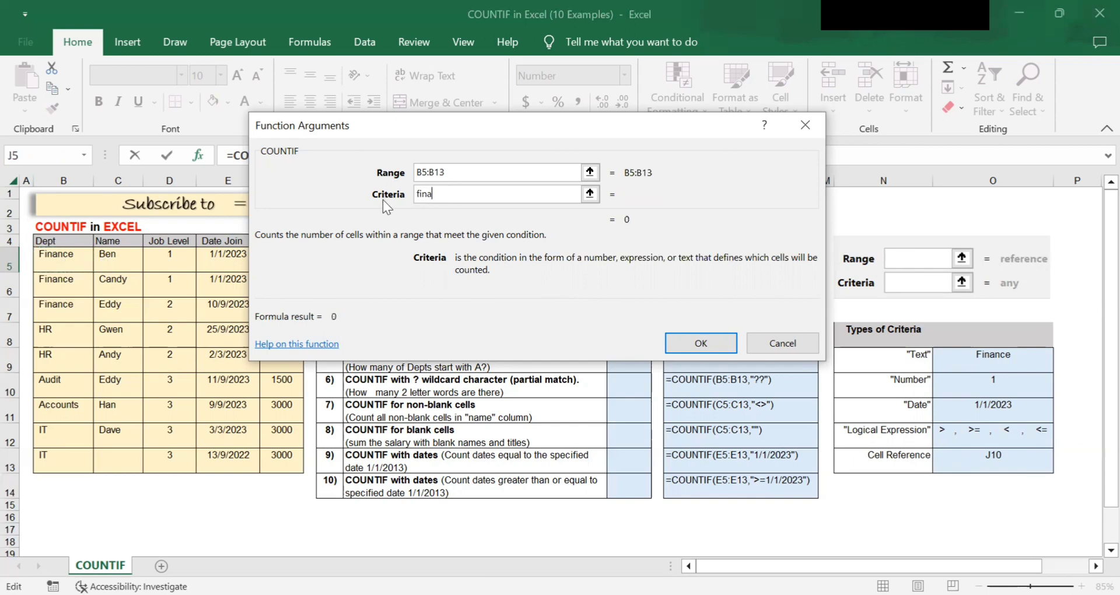
text(nce)
click(705, 341)
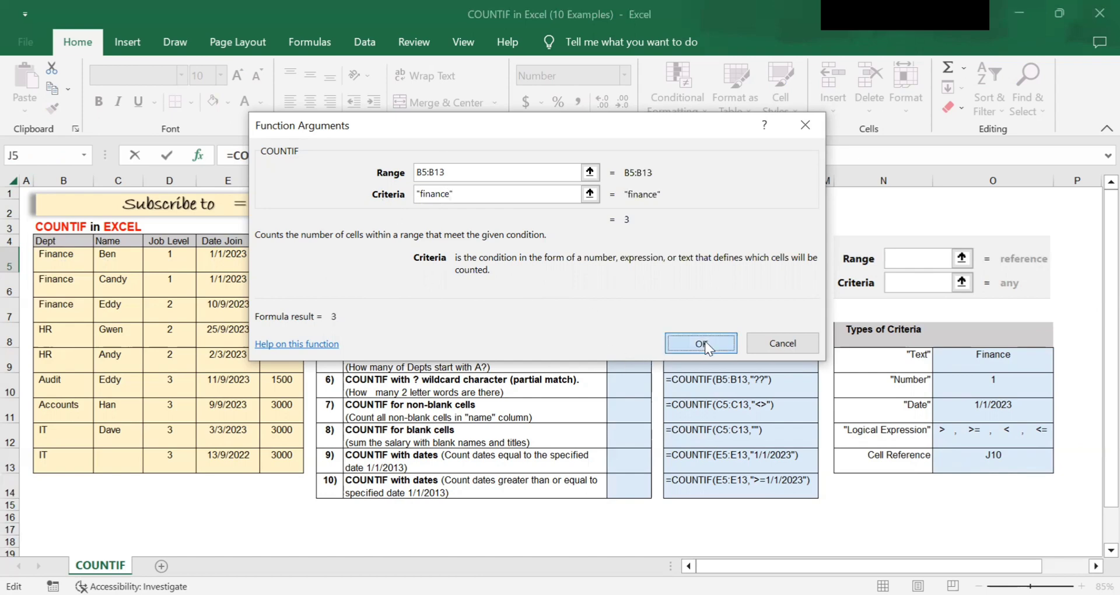
click(704, 342)
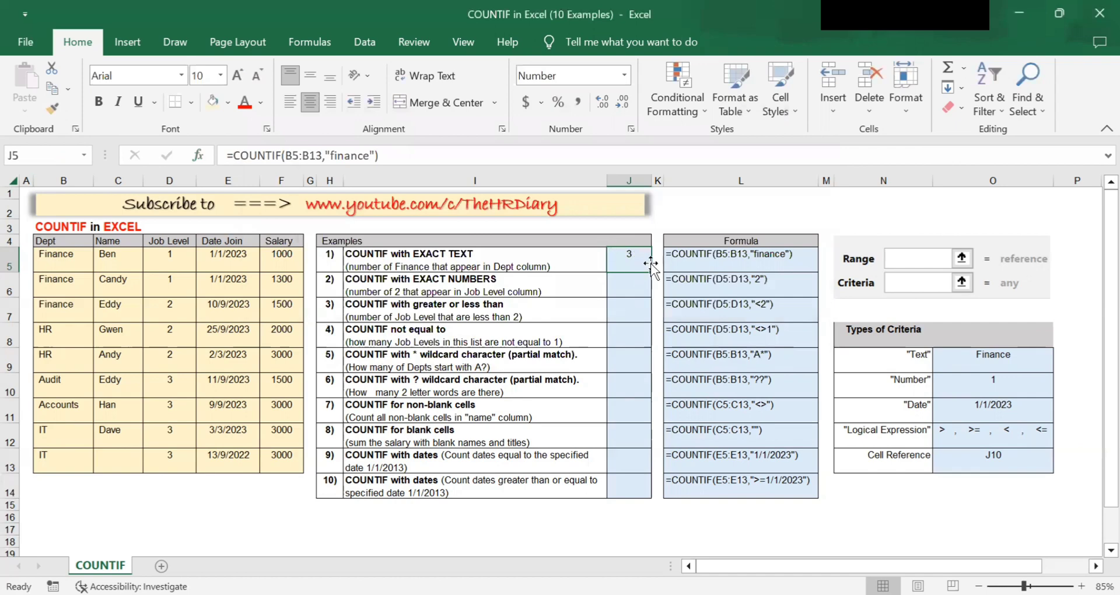
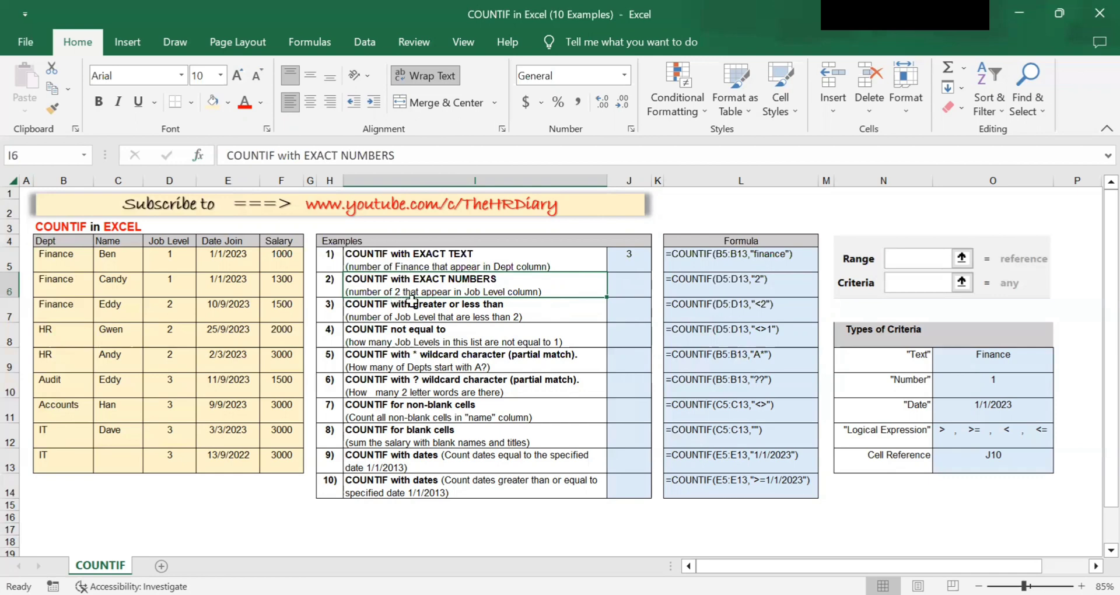
- Review the Job Level entries D5:D13 and highlight the cells D7:D9 that contain 2
drag(170, 259, 169, 465)
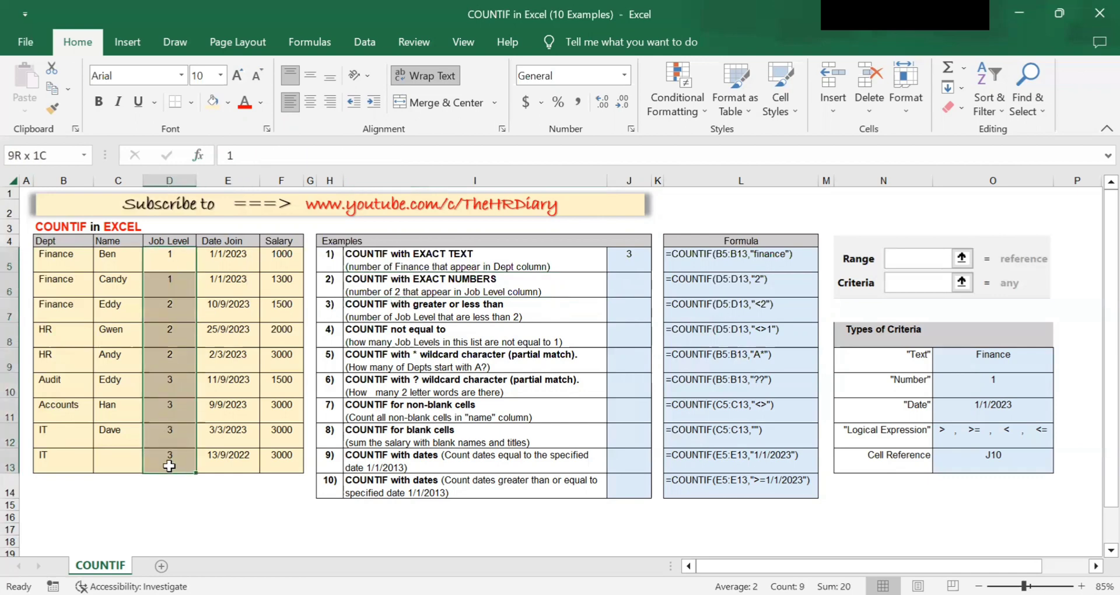
drag(170, 310, 169, 366)
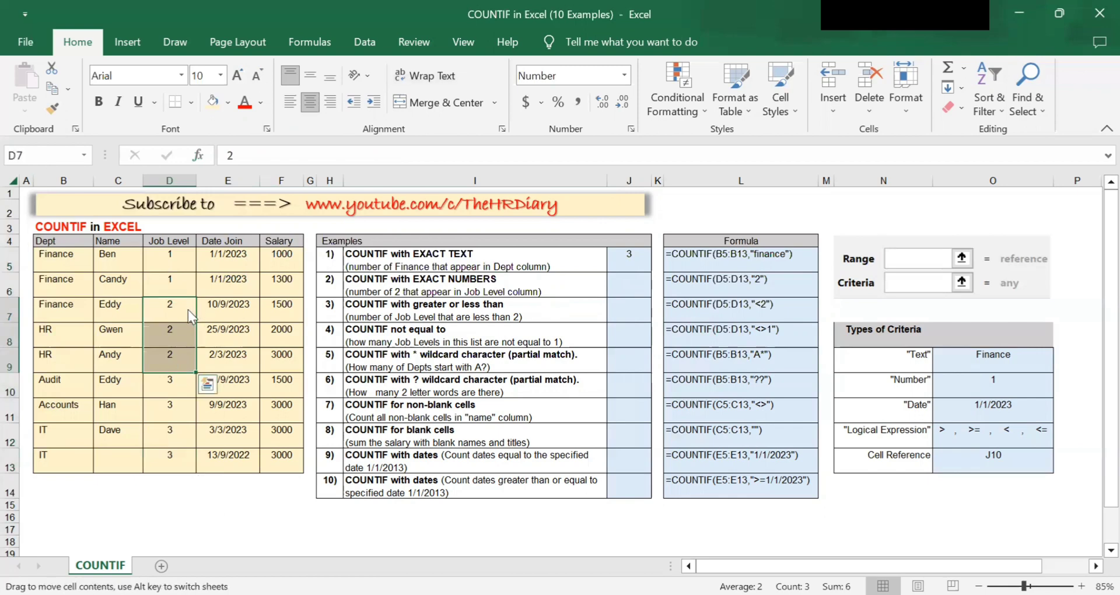
drag(188, 309, 187, 356)
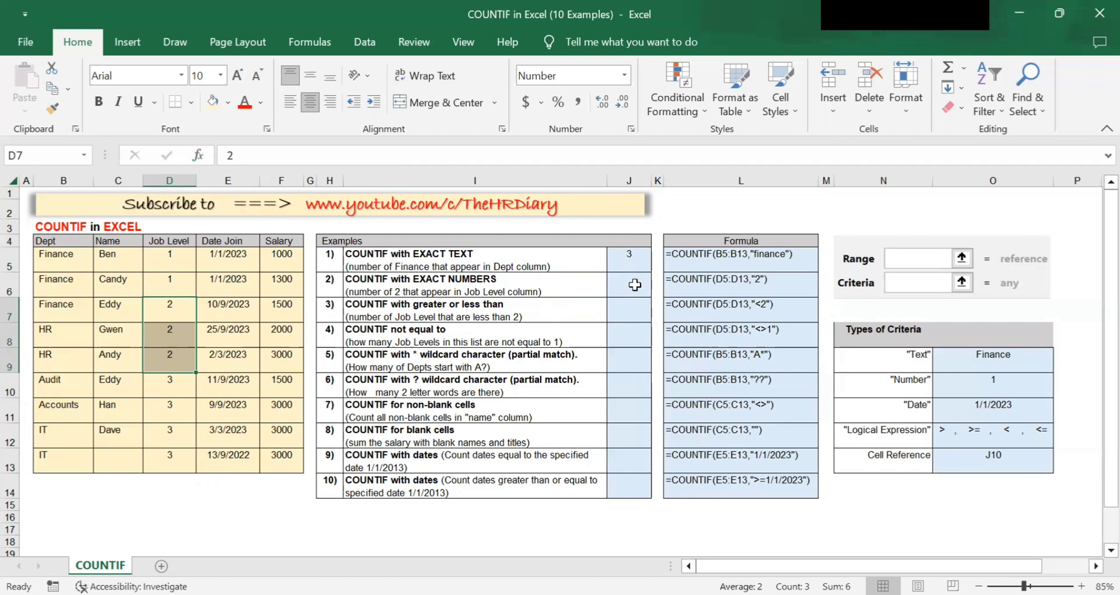
- Start a COUNTIF formula in J6 with the Job Level entries D5:D13 as its range
click(634, 284)
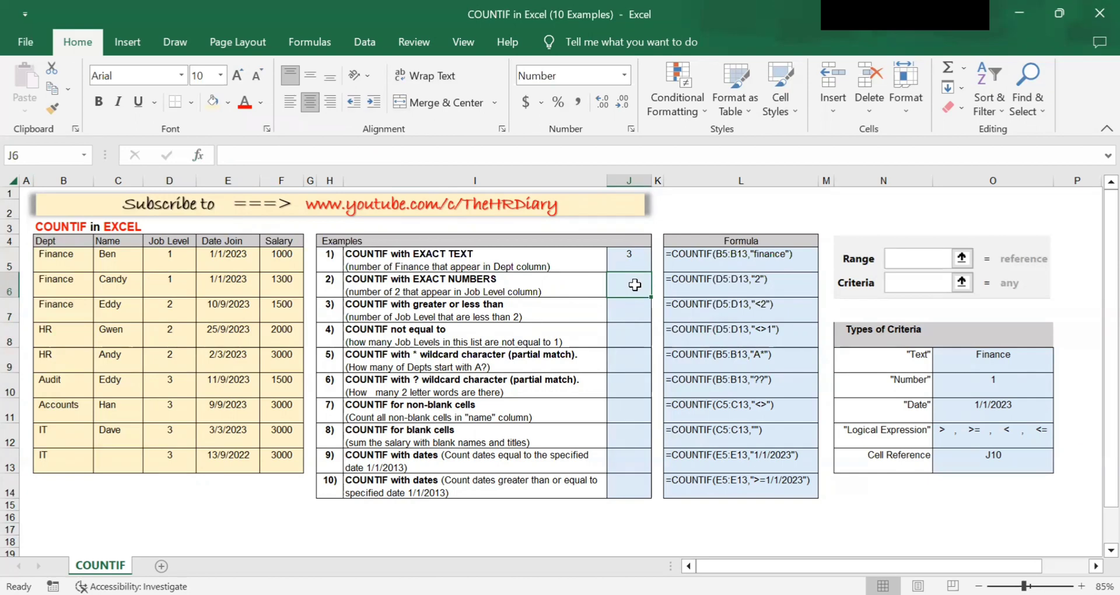
text(=)
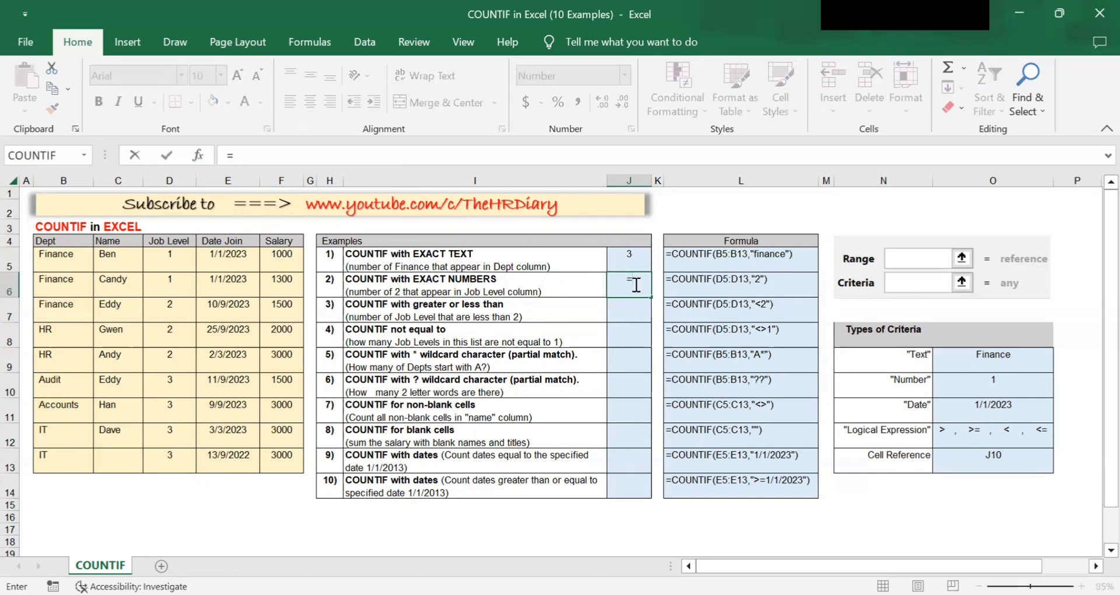
text(counti)
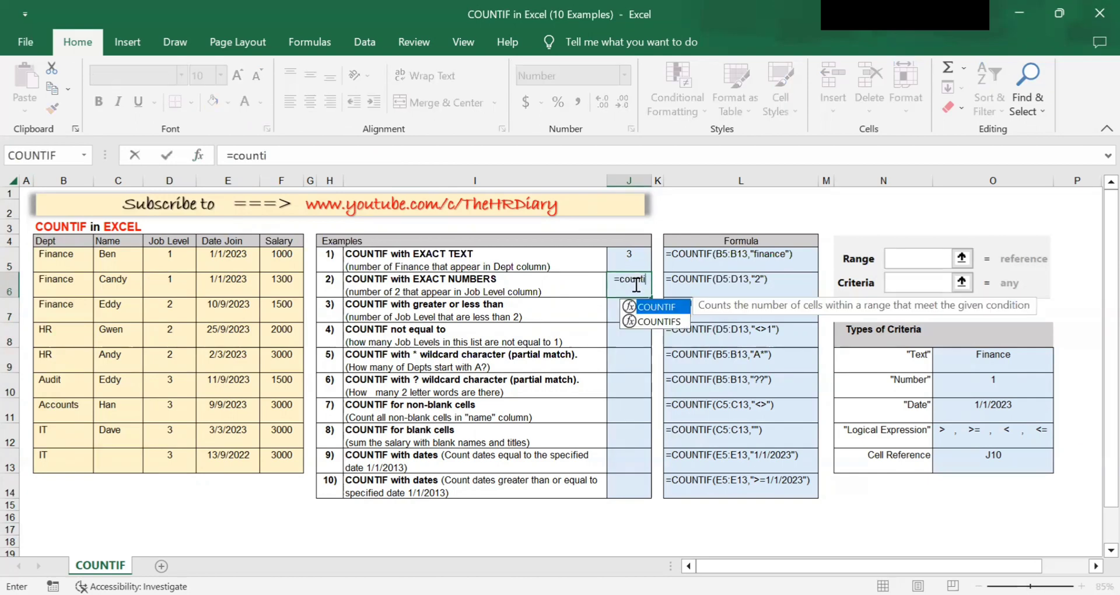
text(f)
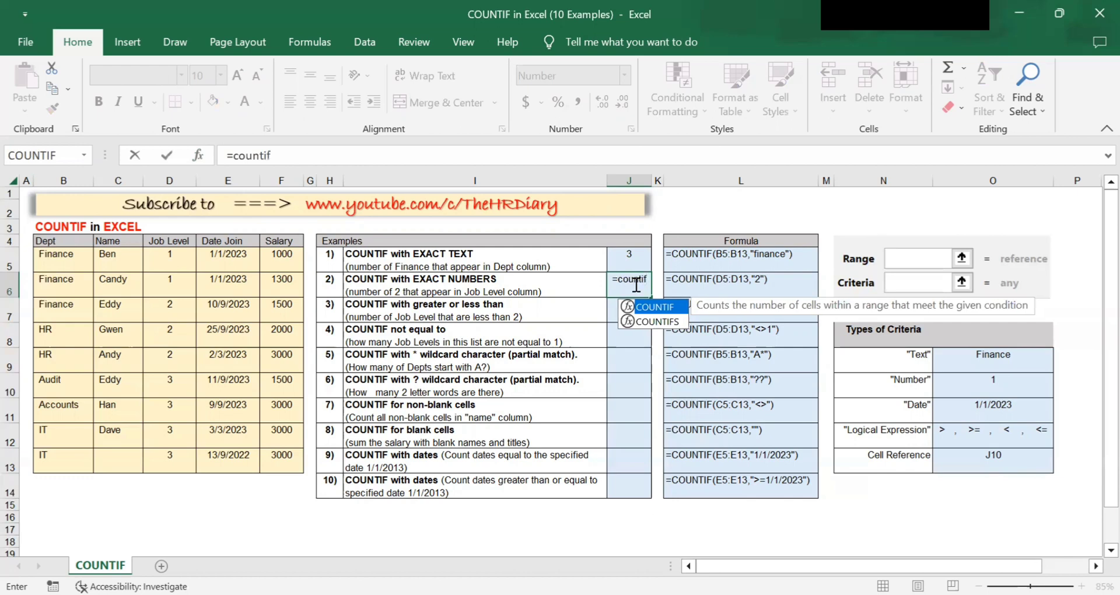
text(()
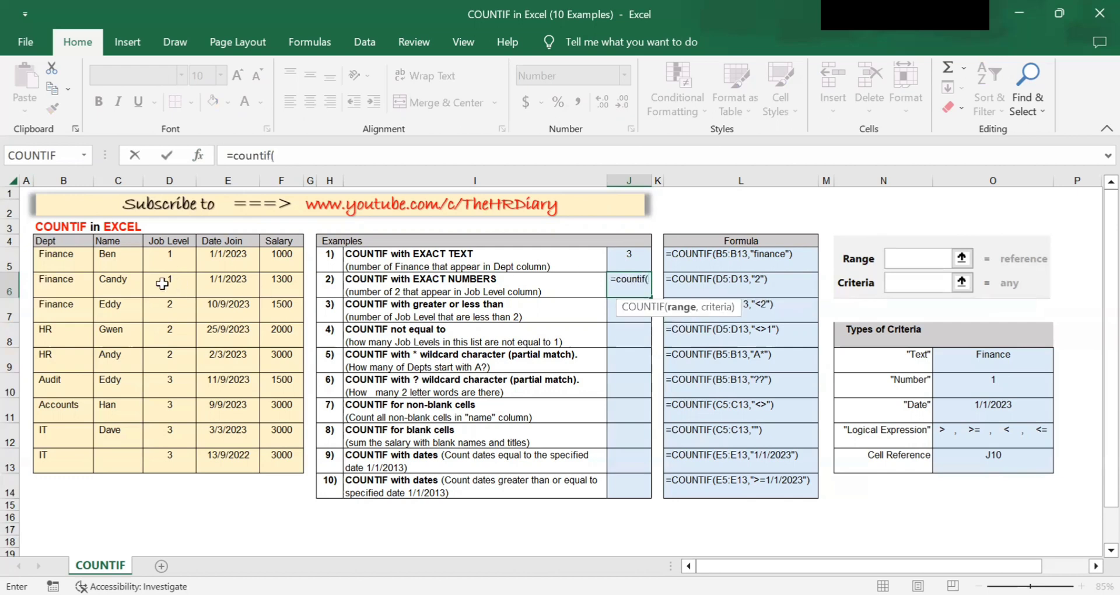
click(174, 255)
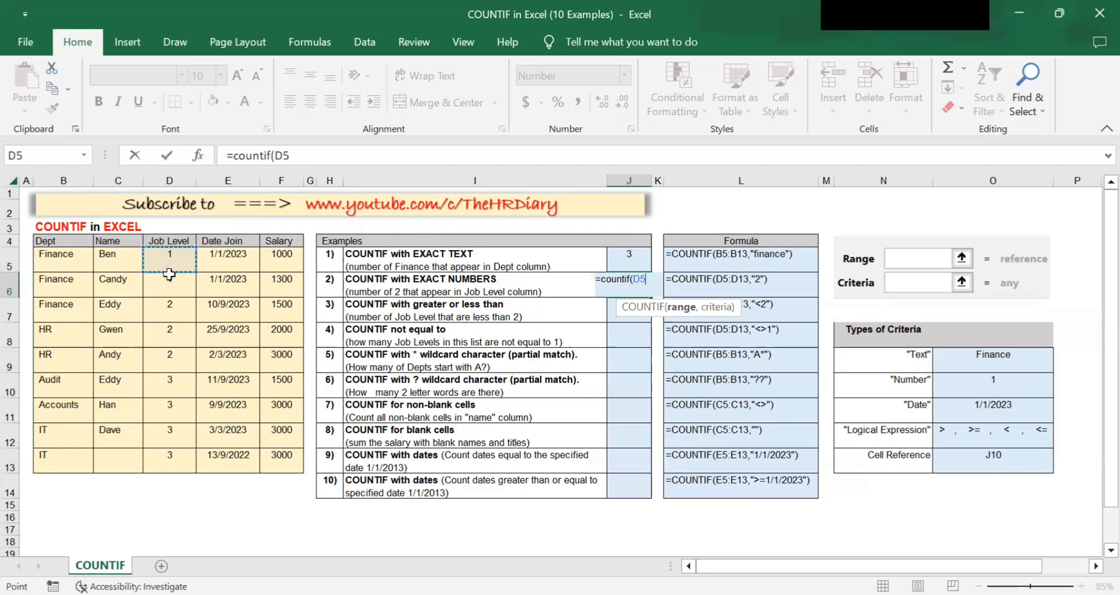
drag(170, 388, 175, 453)
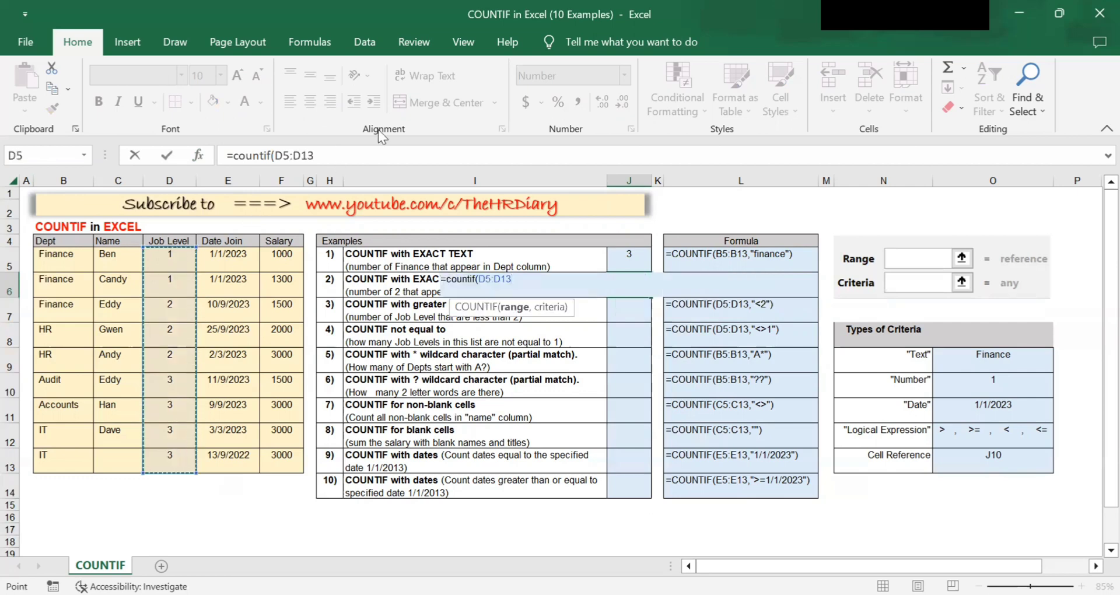
- Add the criteria "2" to the J6 COUNTIF formula and complete it
key(F2)
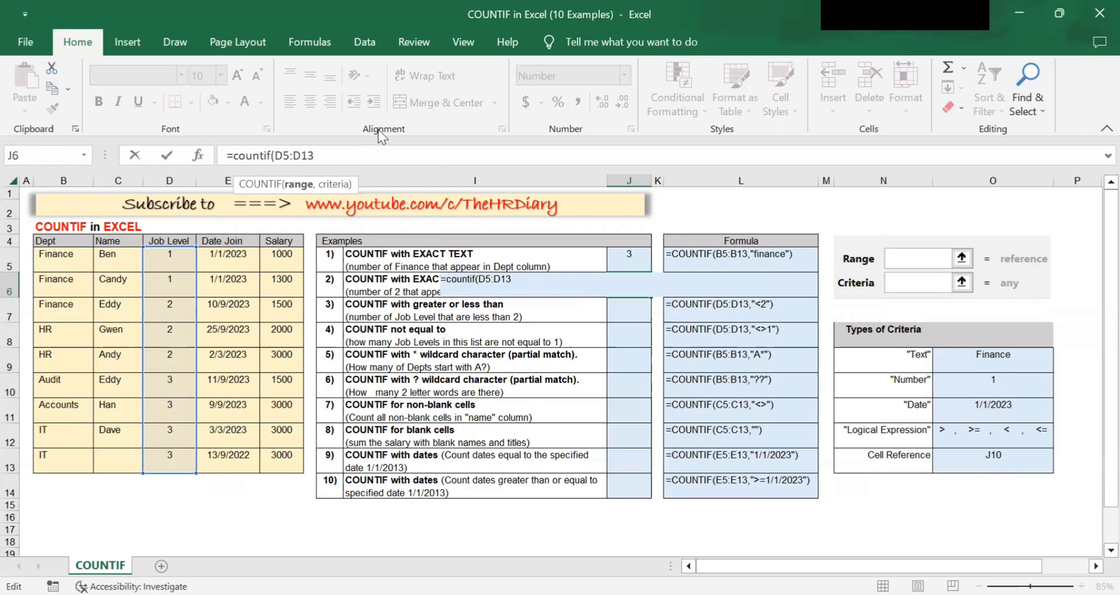
text(,"2)
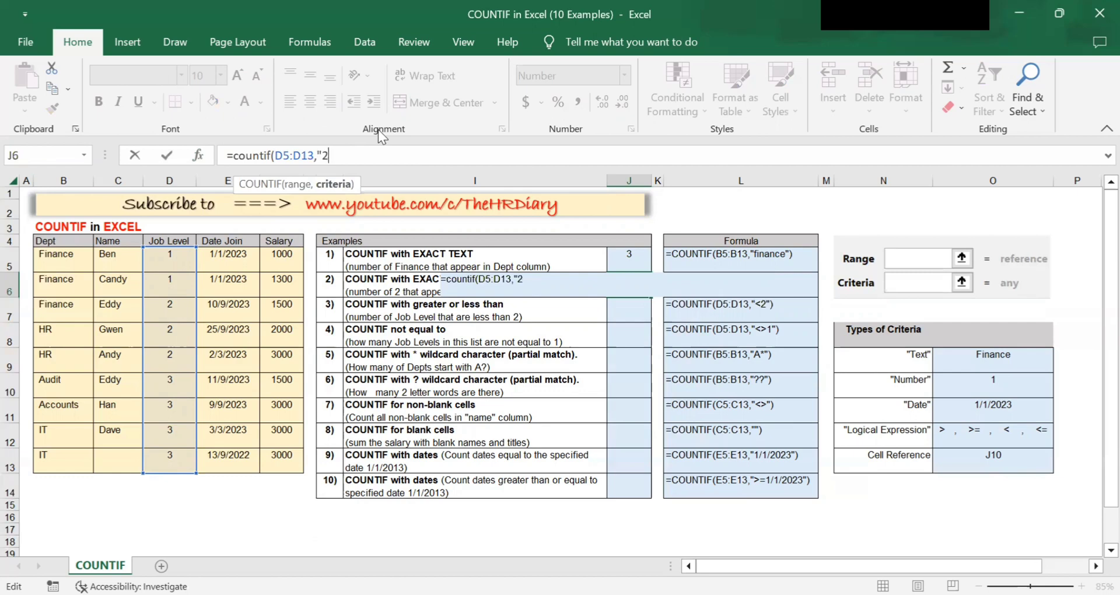
text("))
key(Return)
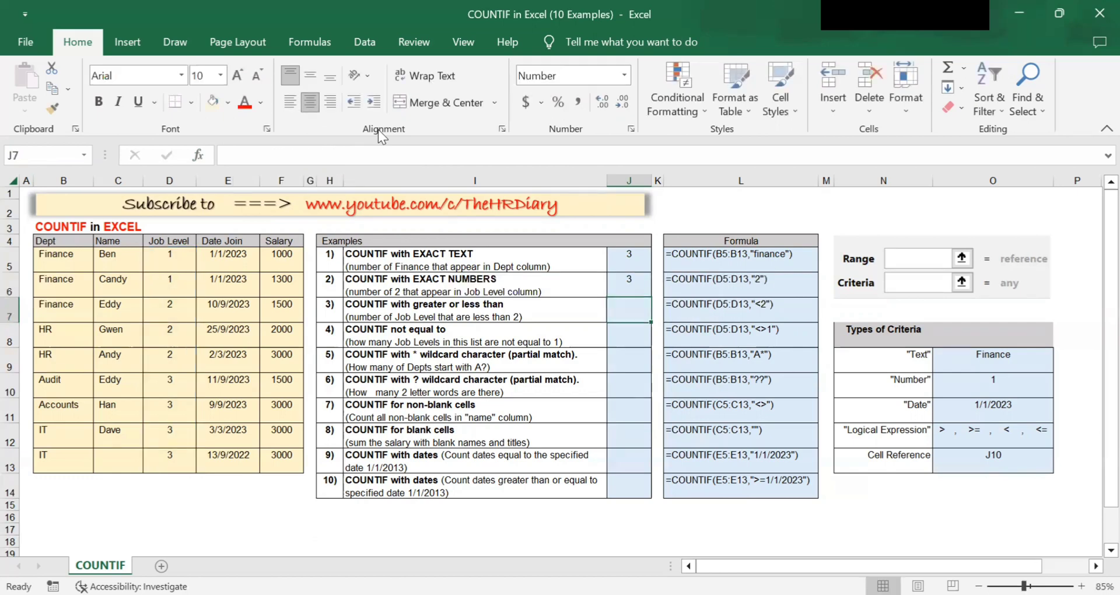
- Inspect the range and criteria arguments of the COUNTIF formula in J6, leaving it unedited
key(Up)
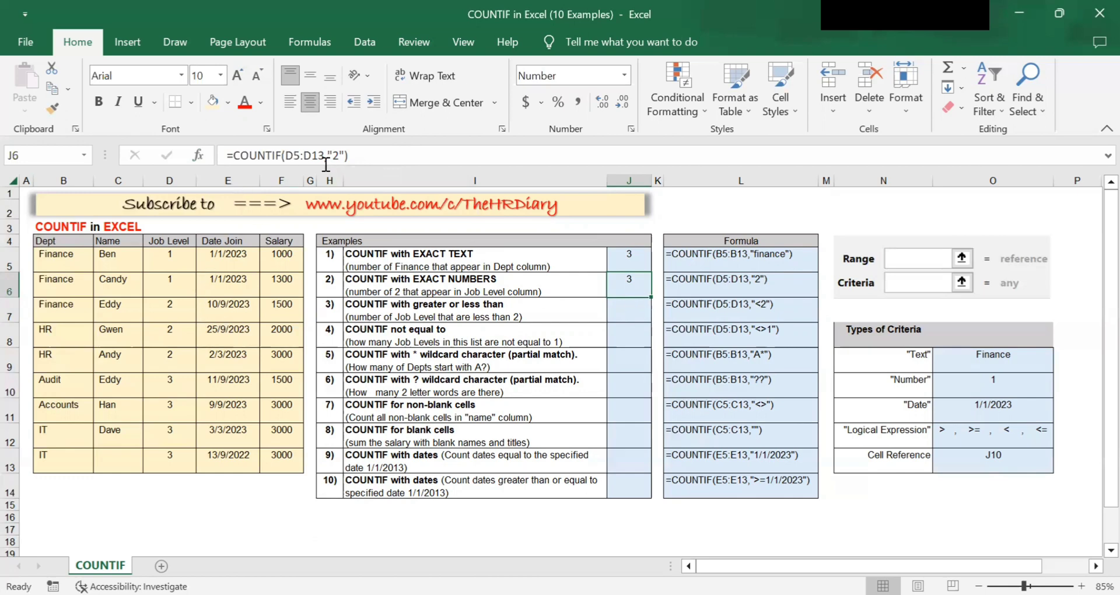
click(300, 155)
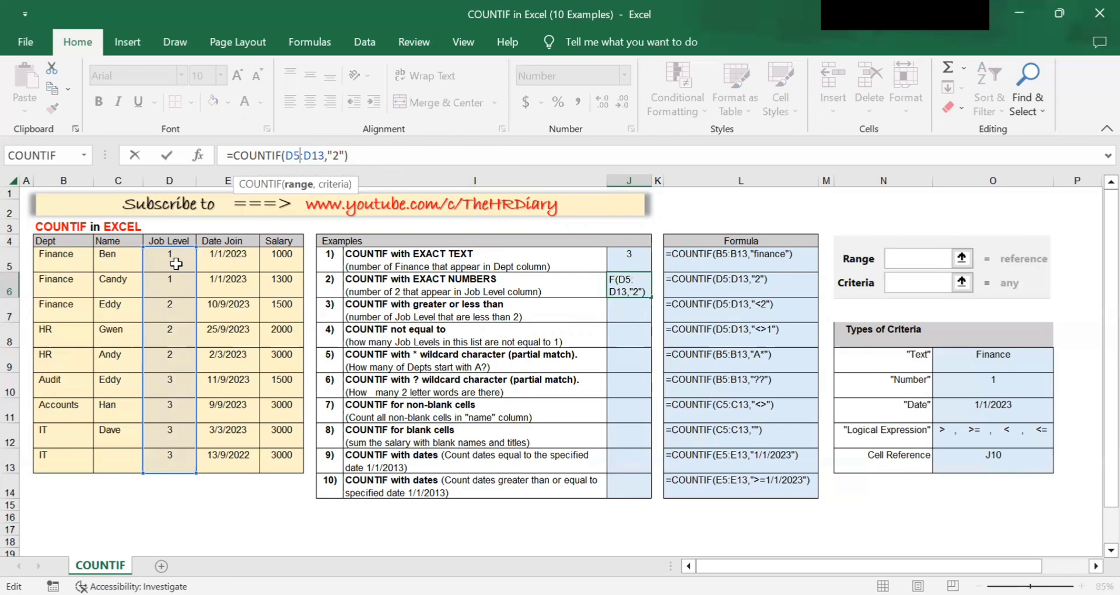
click(341, 157)
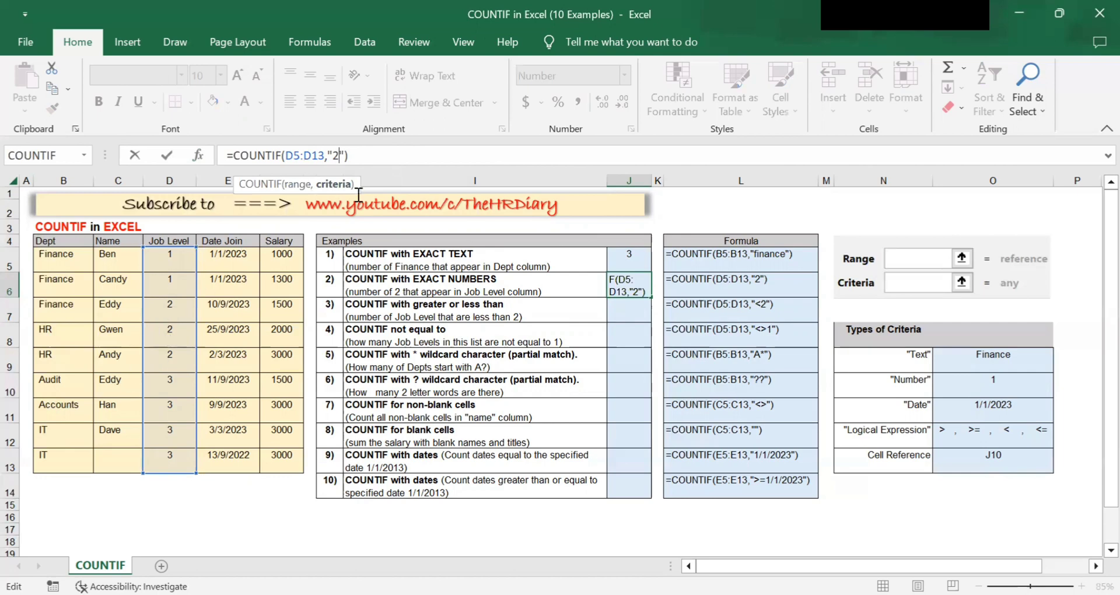
key(Return)
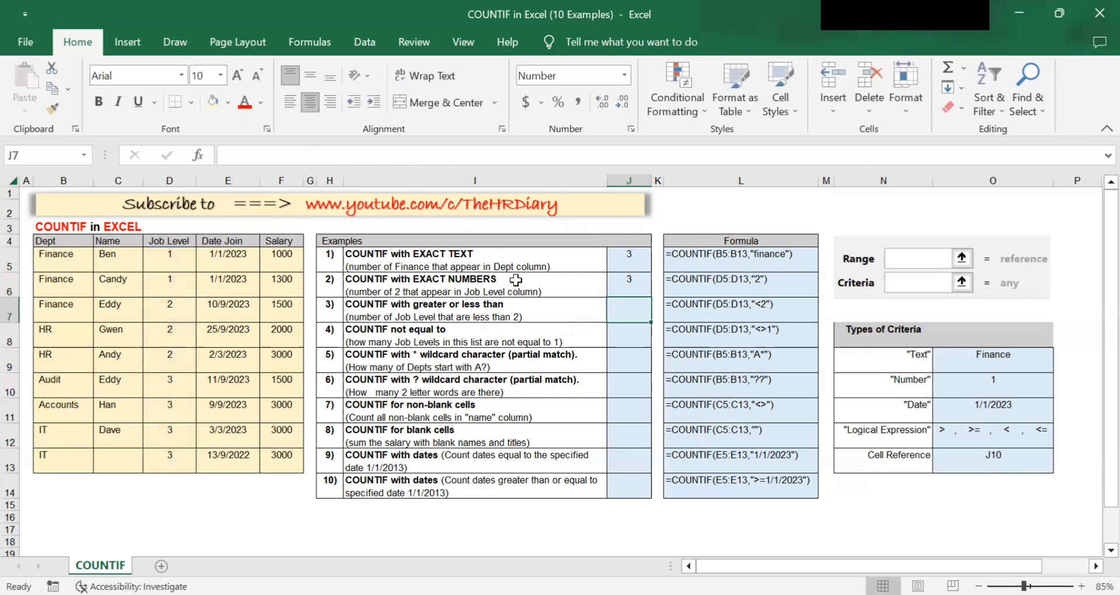
click(654, 270)
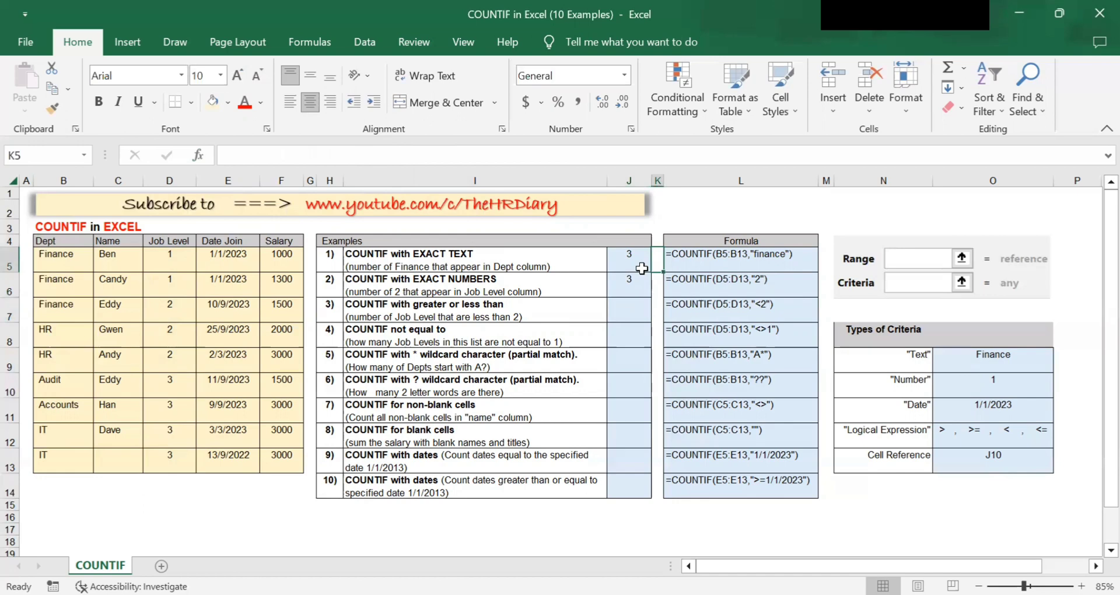
- Start a COUNTIF formula in J7 for the greater or less than example, using D5:D13 as its range
click(547, 309)
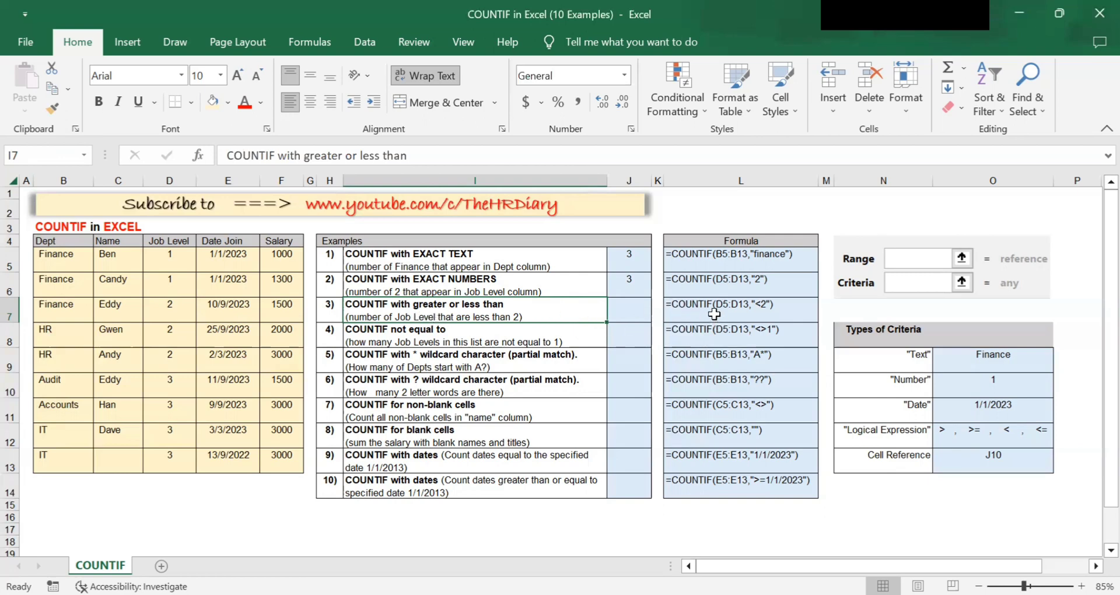
click(629, 310)
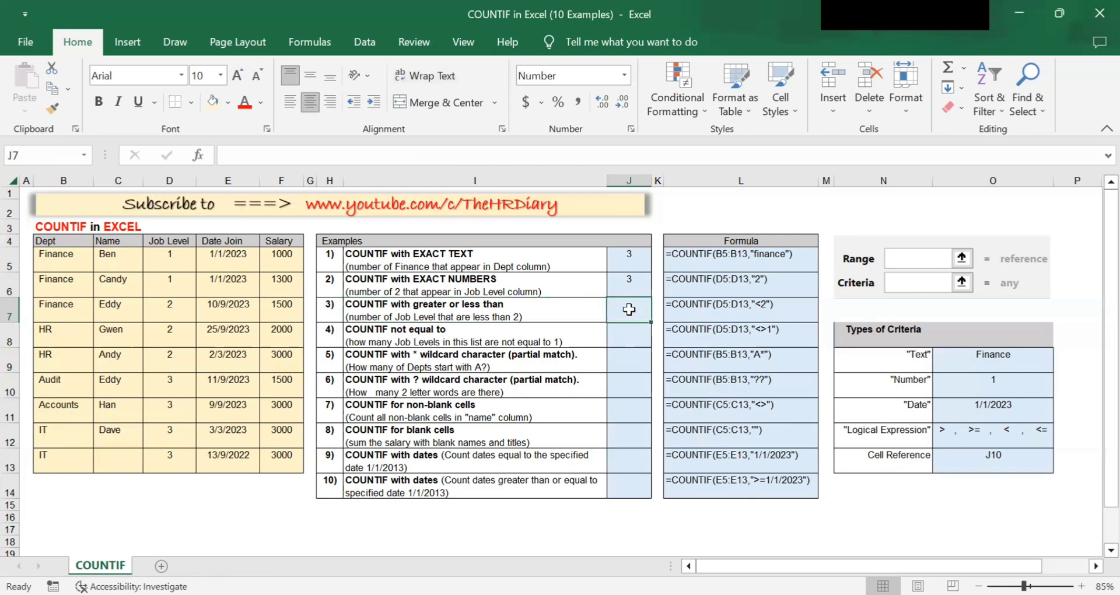
text(=)
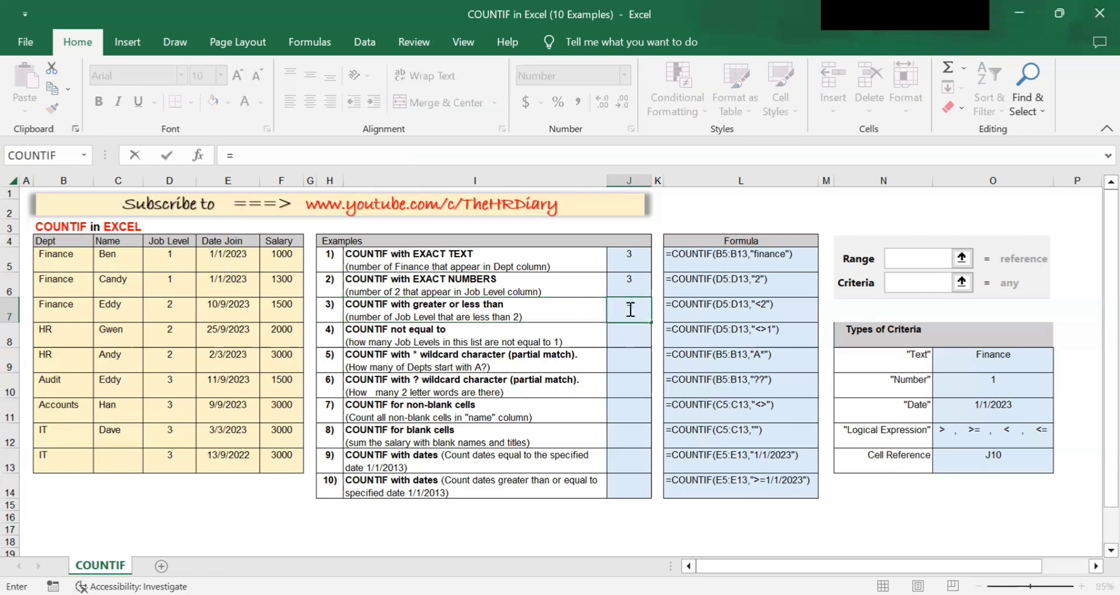
text(c)
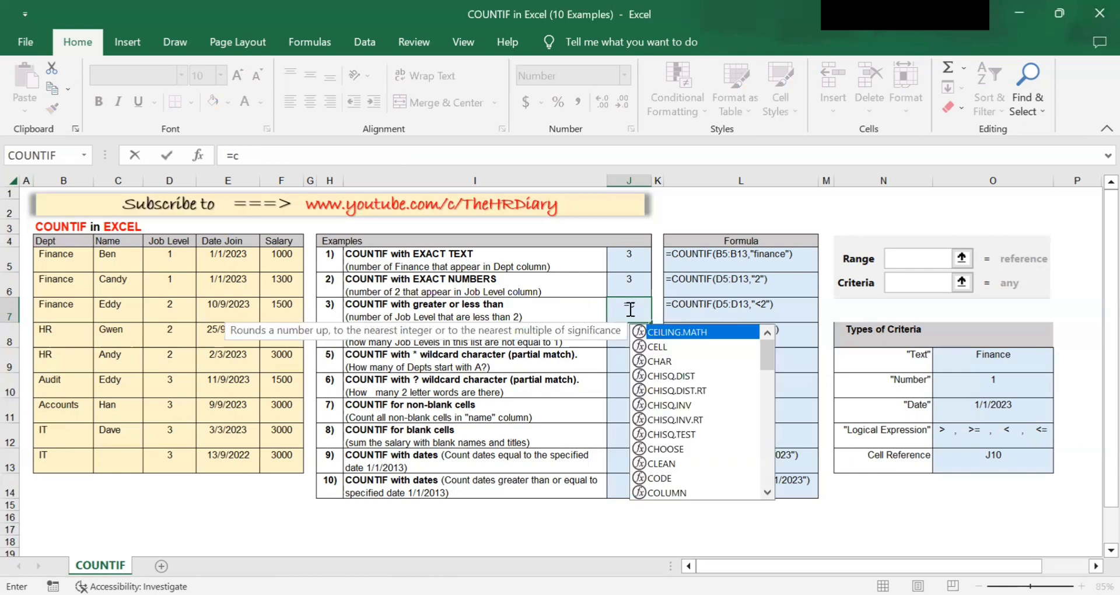
text(ountif()
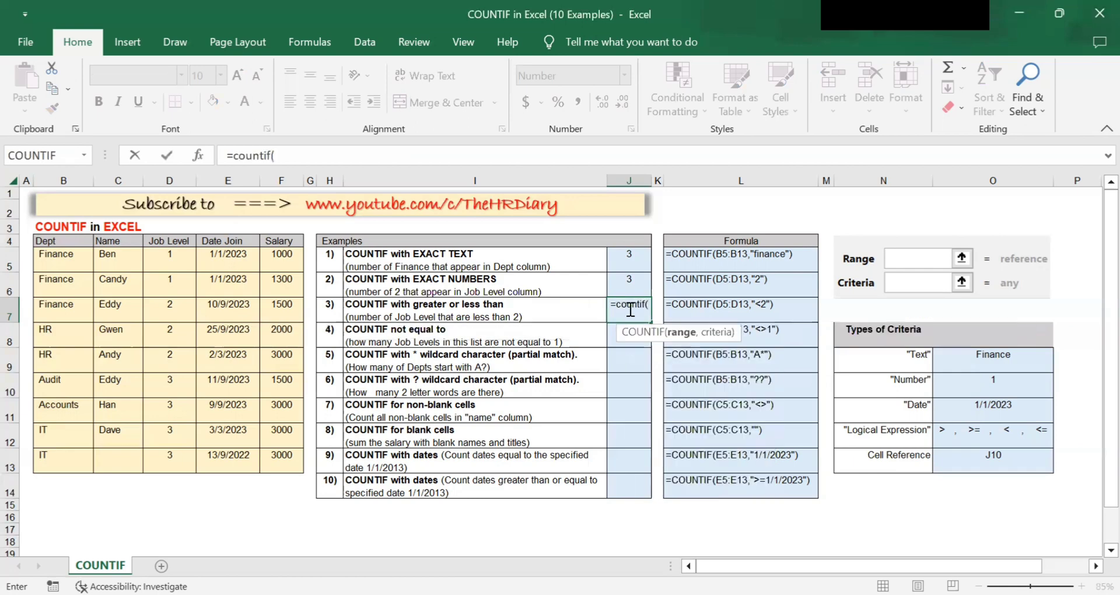
click(170, 264)
drag(170, 371, 176, 459)
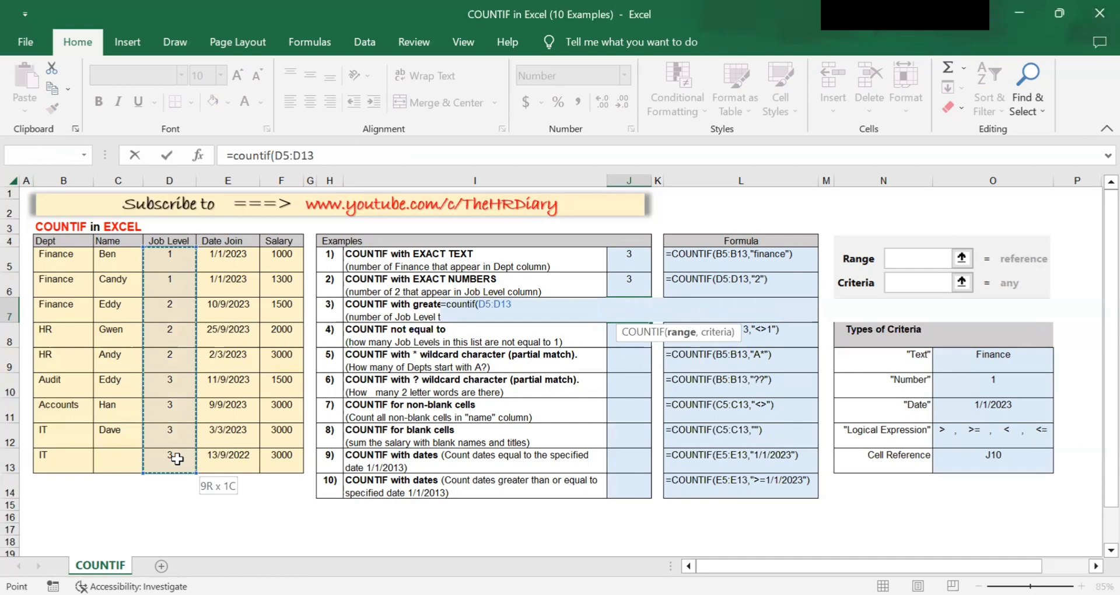
click(465, 162)
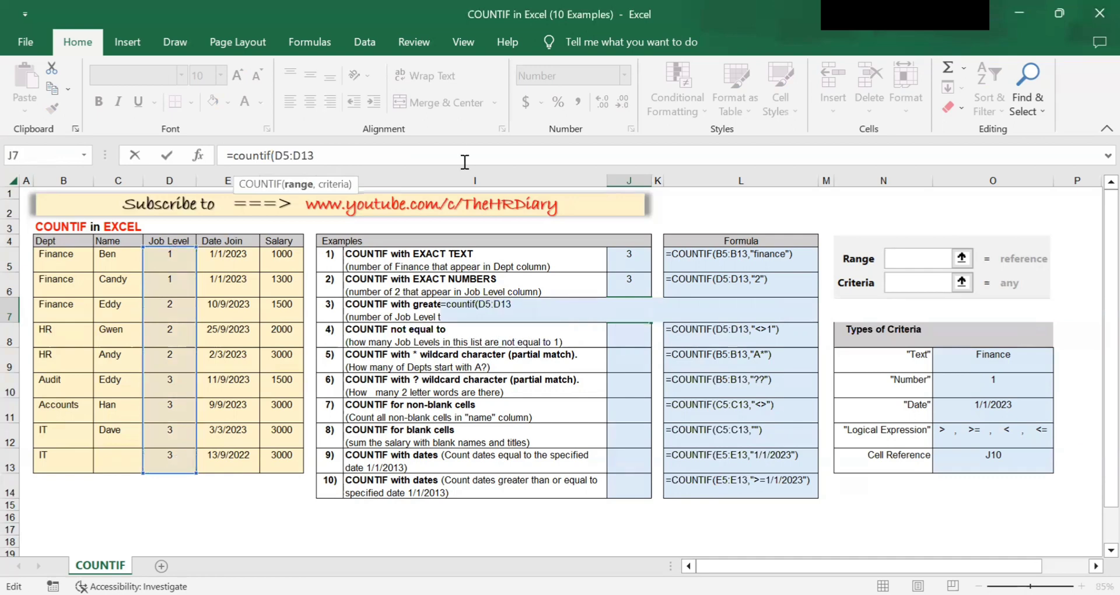
- Add the criteria "<2" to the J7 COUNTIF formula and complete it
text(,"<2)
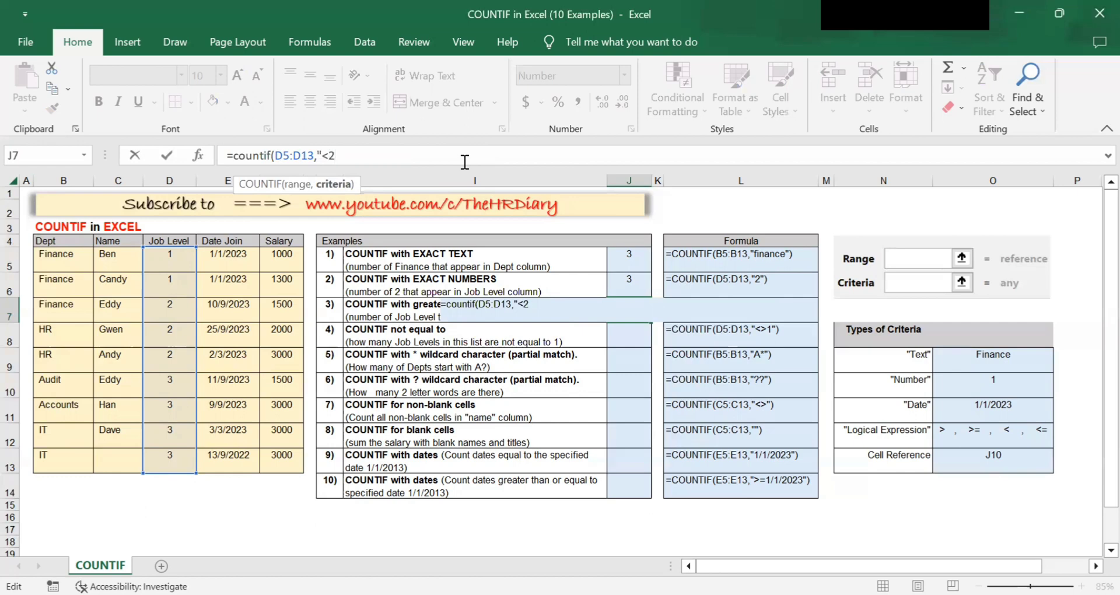
text("))
key(Return)
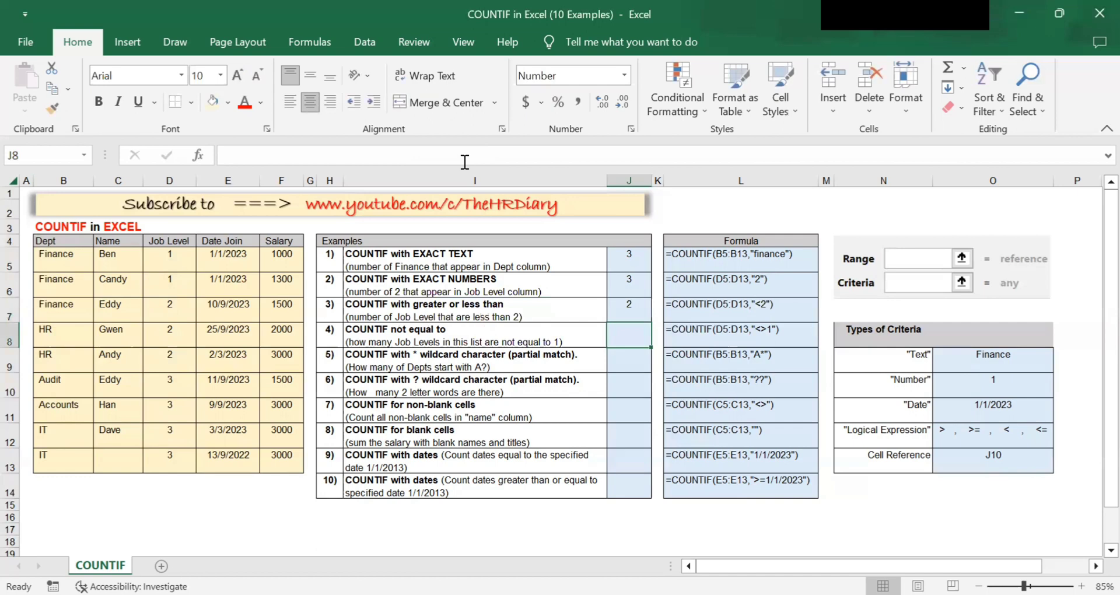
- Inspect the J7 COUNTIF formula and the Job Level range it refers to, leaving it unedited
key(Up)
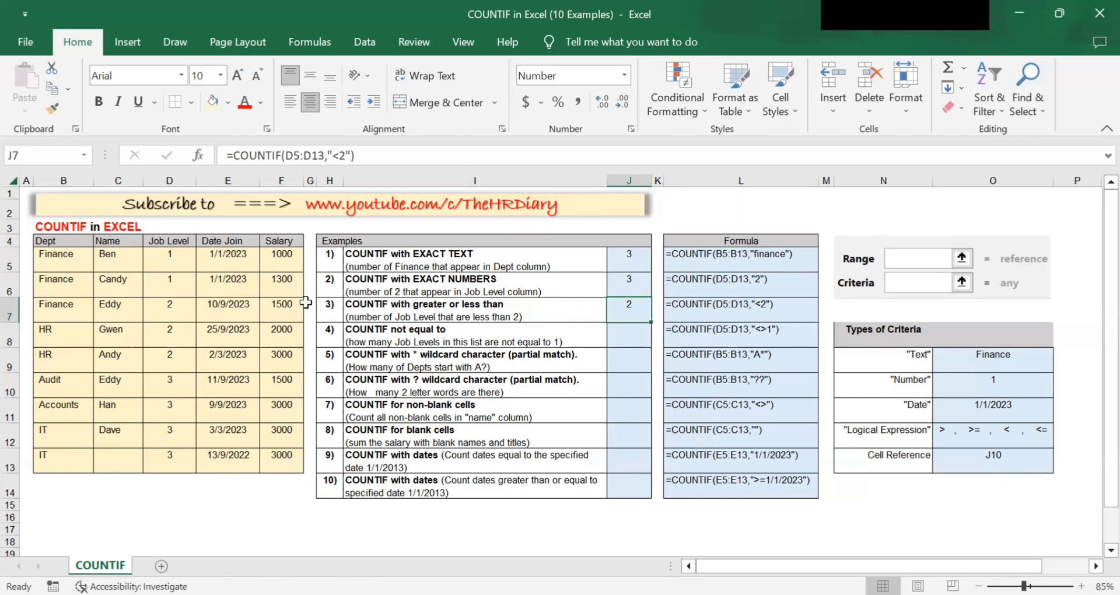
click(386, 156)
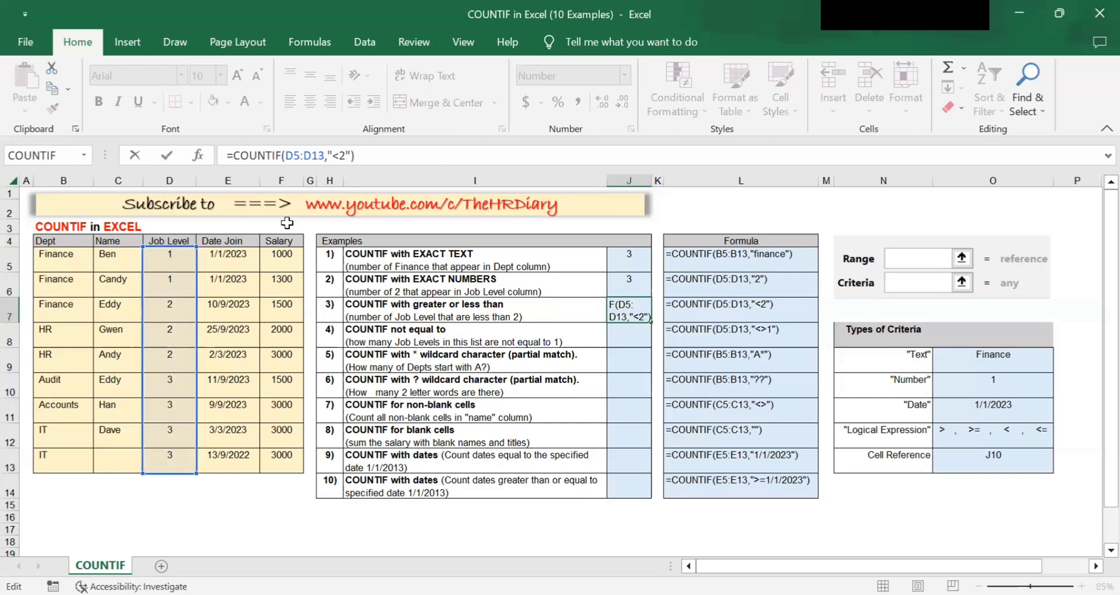
click(425, 158)
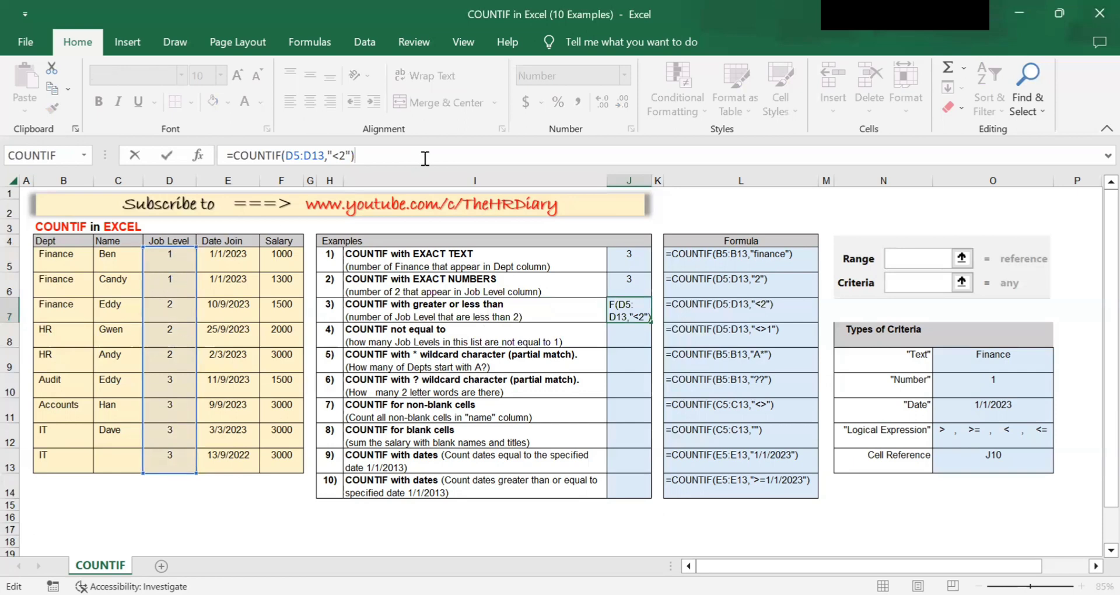
key(Return)
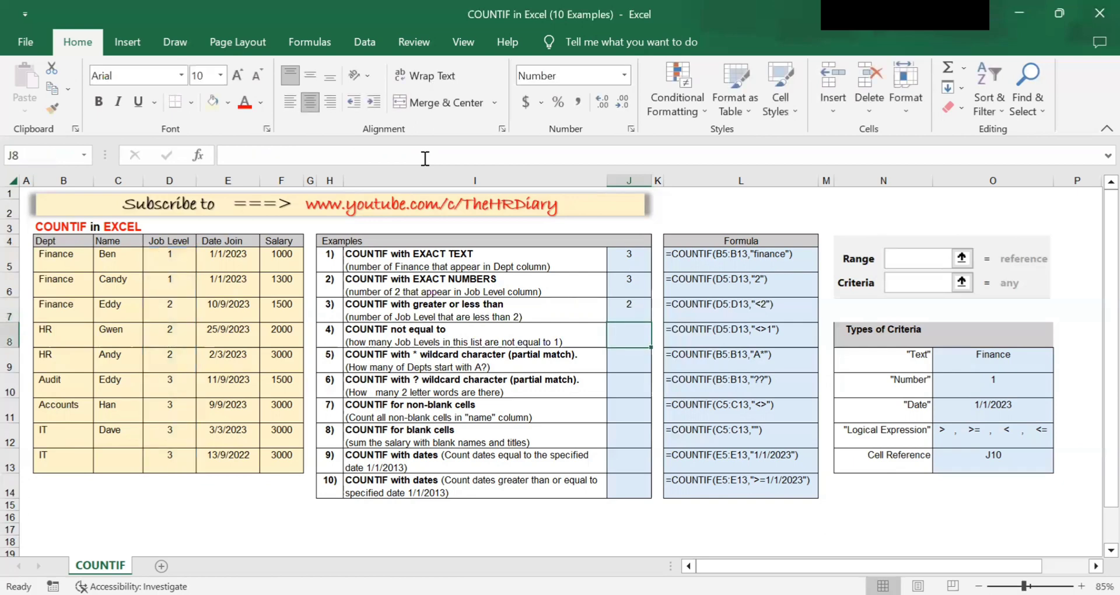
- Change the criteria in the J7 COUNTIF formula to ">2" to count Job Levels greater than 2
key(Up)
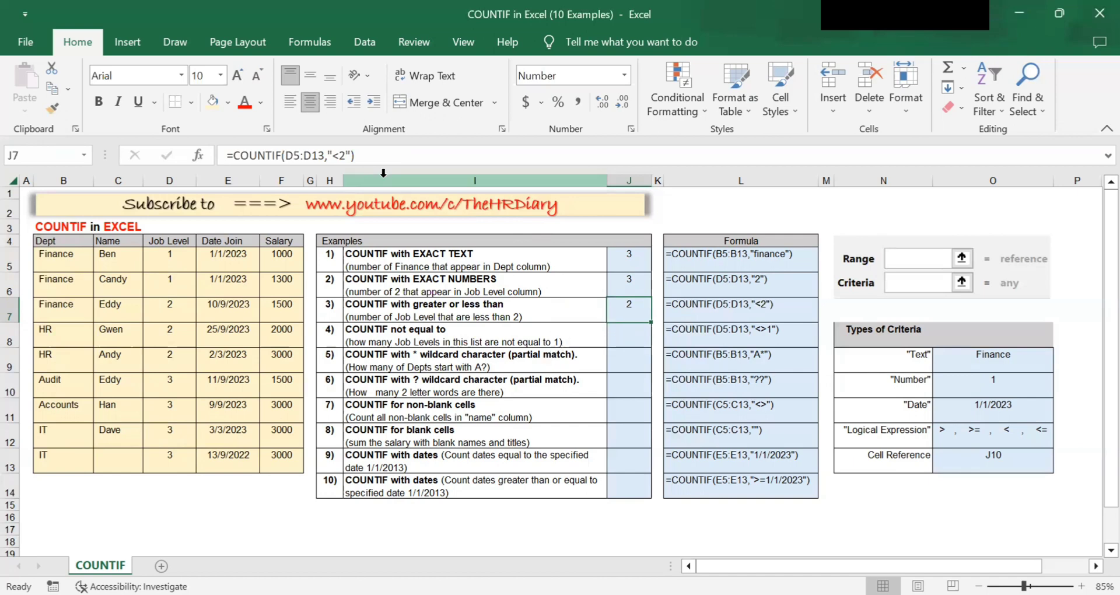
click(334, 155)
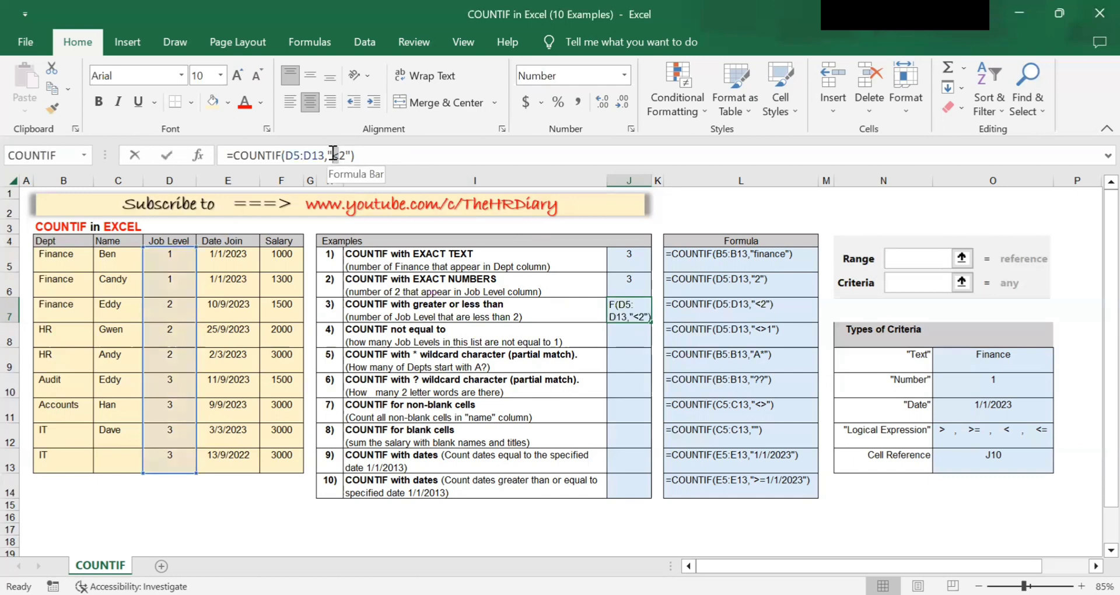
text(>)
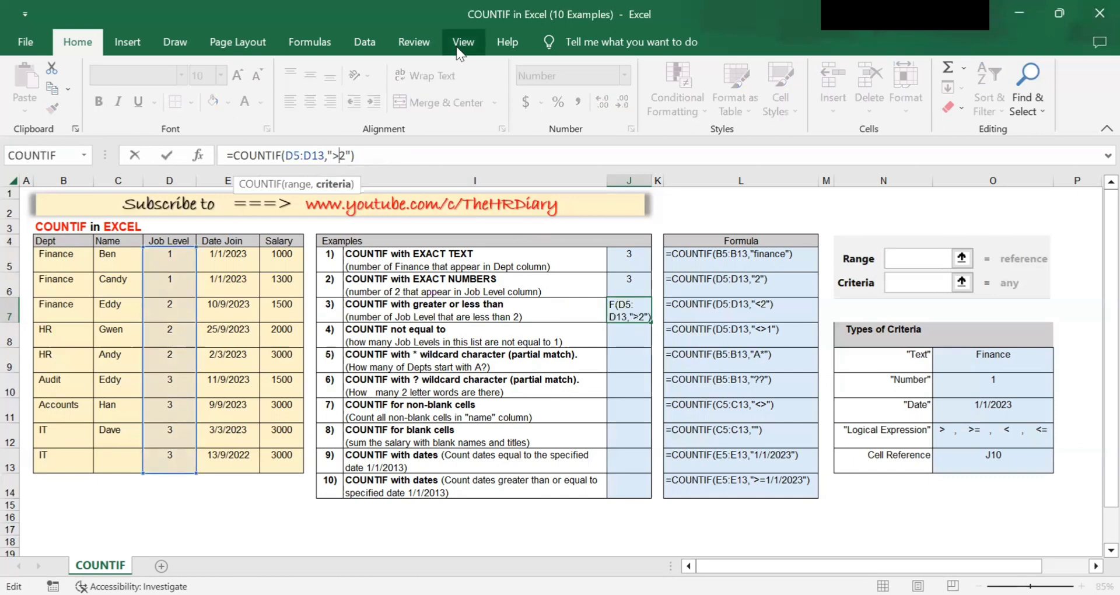
key(ctrl+Return)
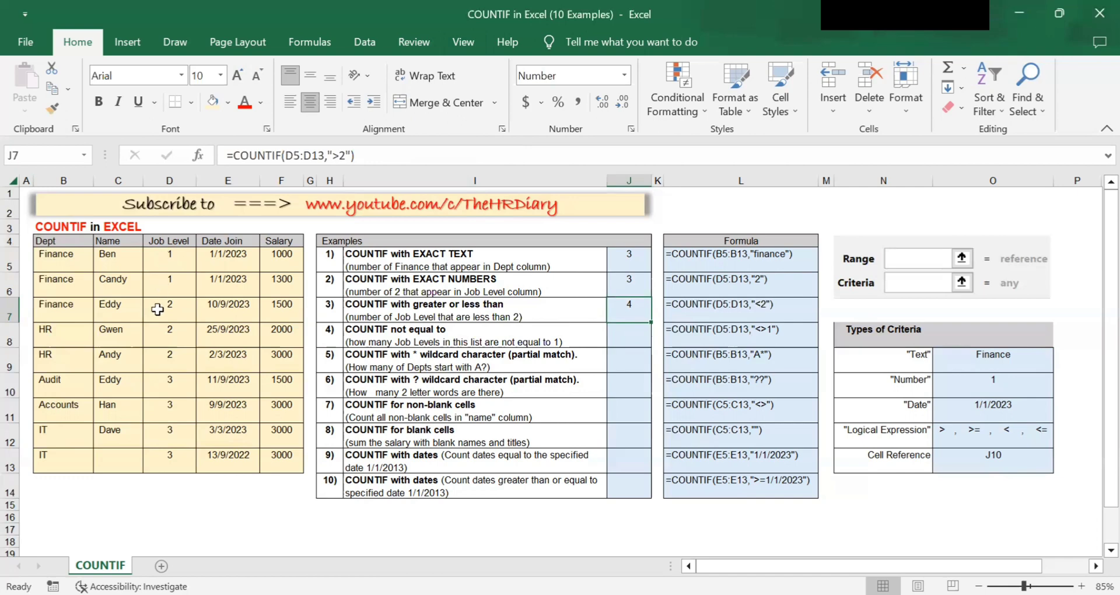
- Check the Job Level values greater than 2 against the J7 COUNTIF formula
click(171, 359)
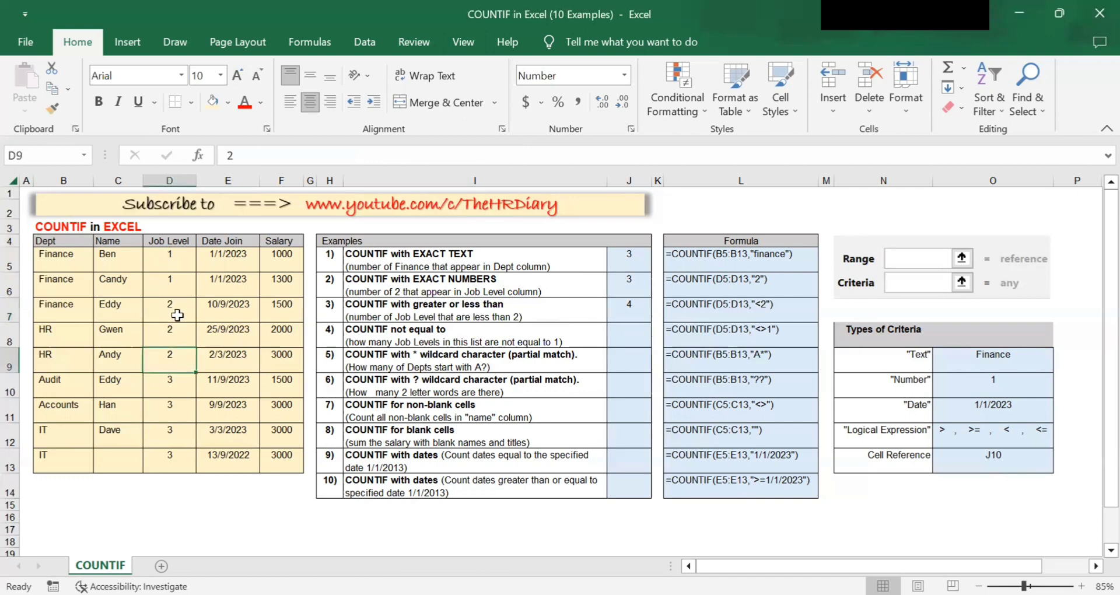
drag(177, 315, 175, 349)
drag(167, 385, 170, 461)
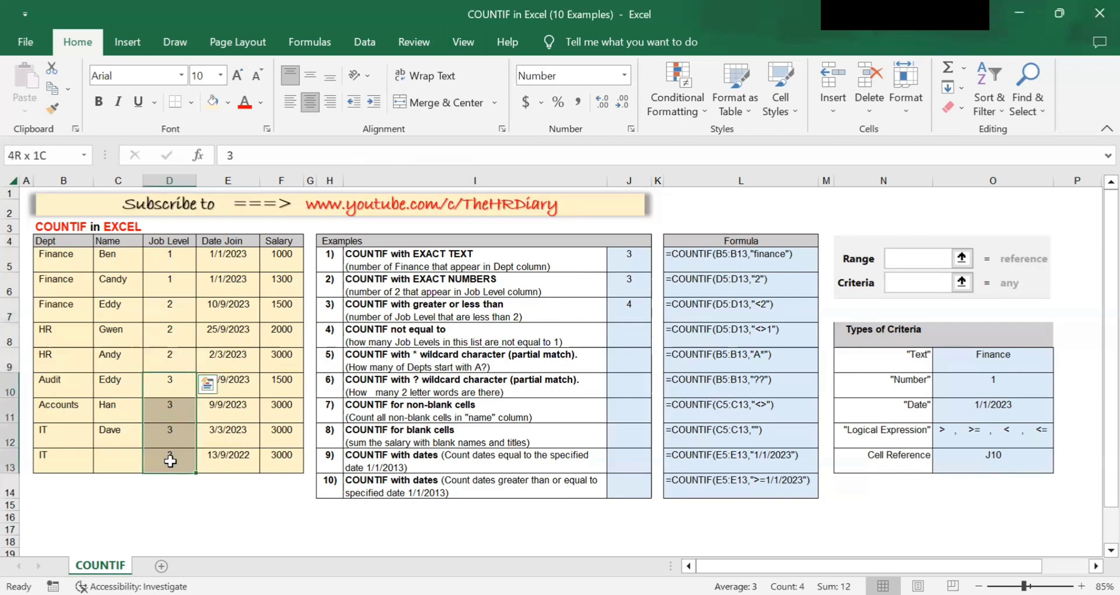
click(630, 307)
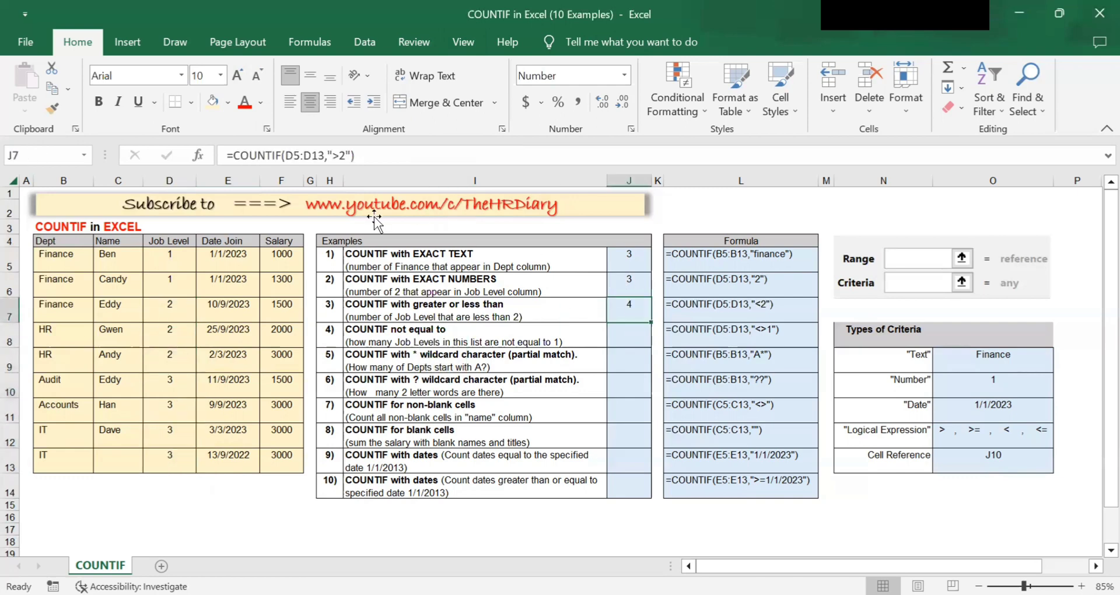
- Re-enter the ">" operator in the J7 COUNTIF criteria and confirm the formula
click(338, 156)
key(BackSpace)
text(>)
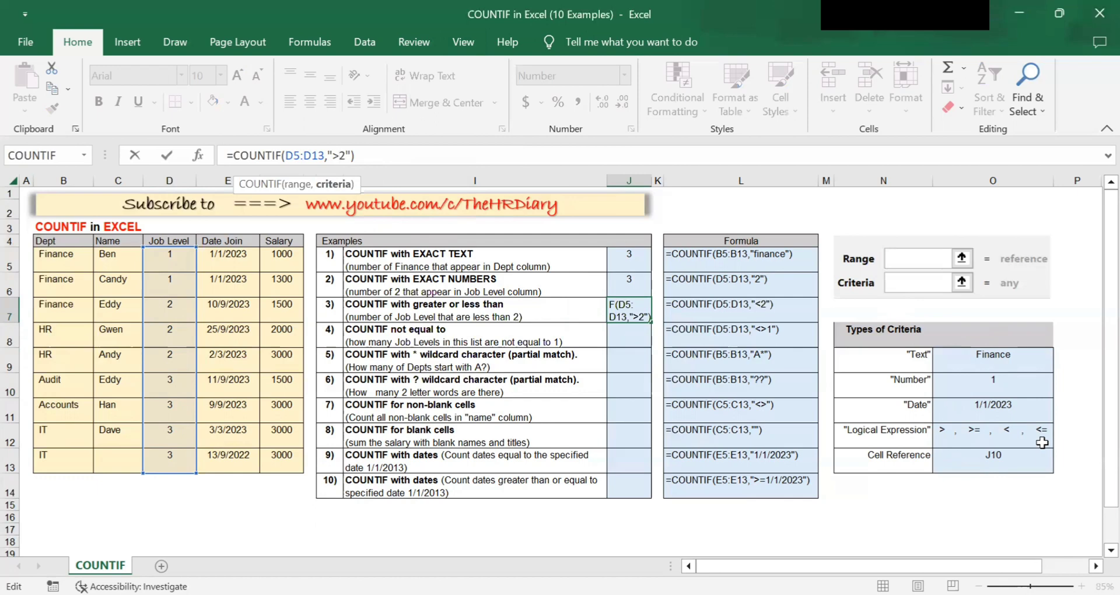
click(452, 153)
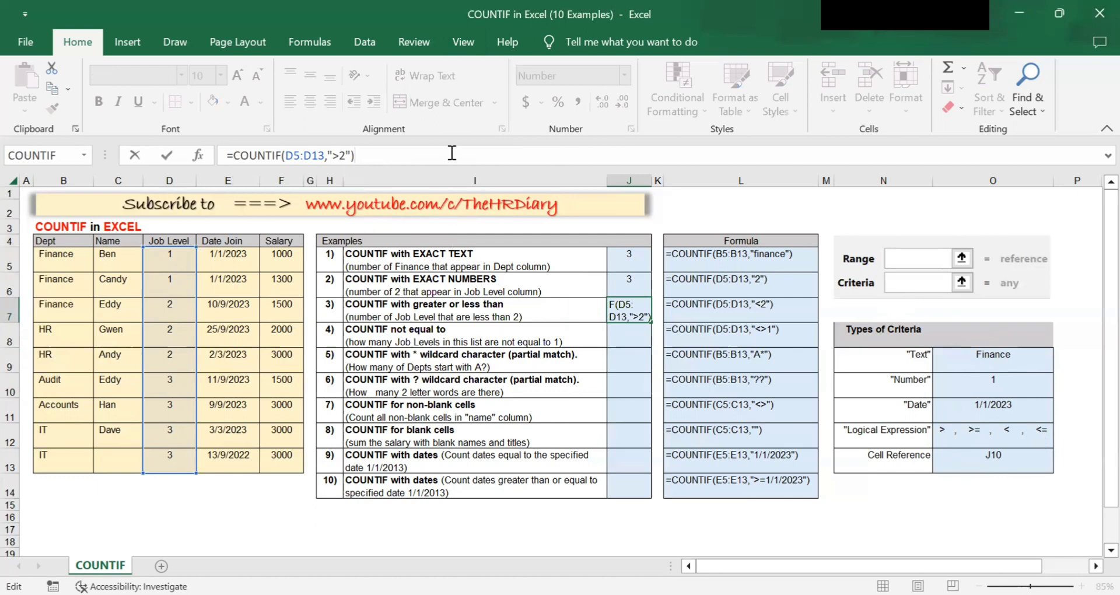
key(Return)
- Start a COUNTIF formula in J8 for the not equal to example, using D5:D13 as its range
key(Left)
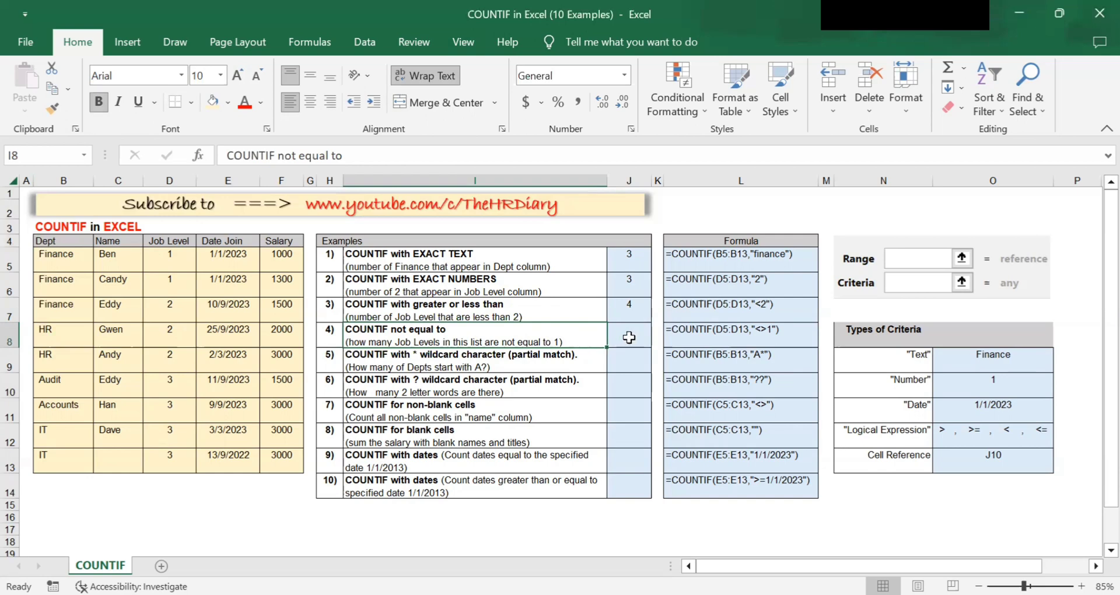
drag(164, 260, 171, 456)
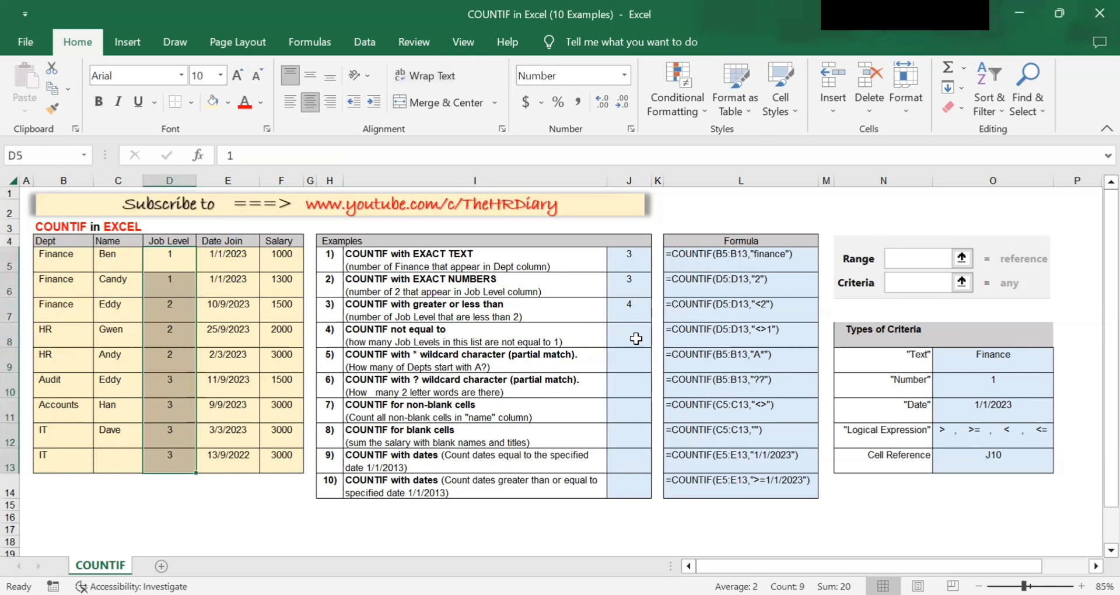
click(636, 340)
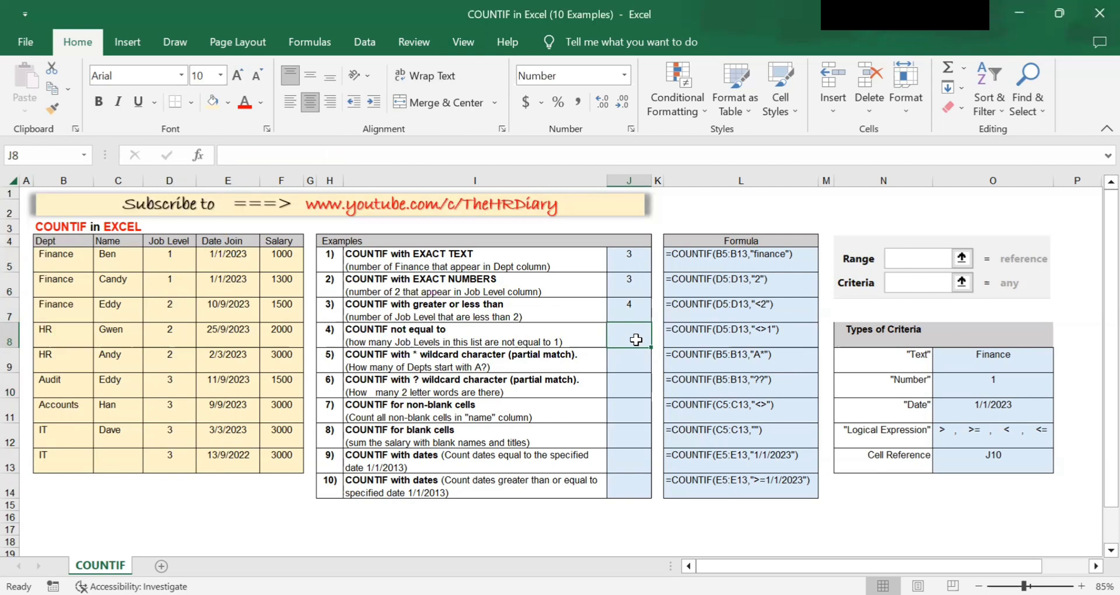
text(=)
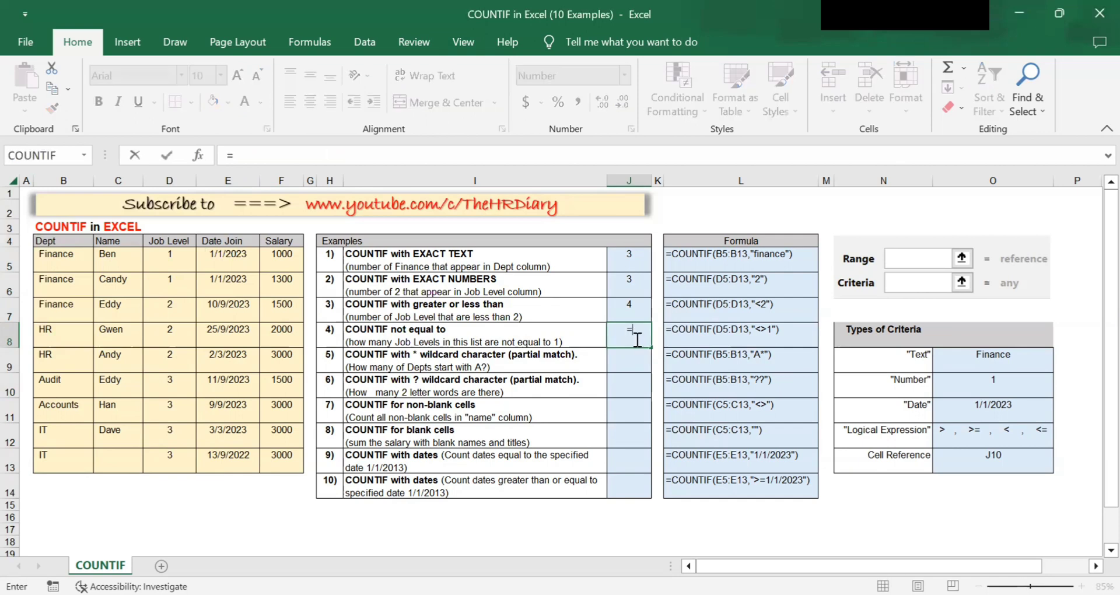
text(counti)
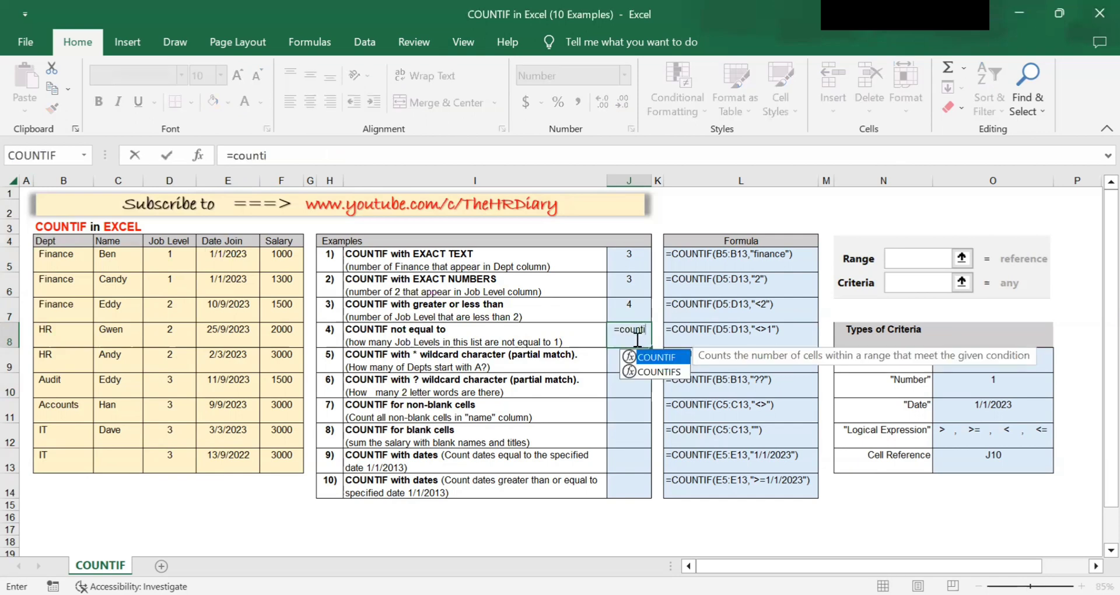
text(f)
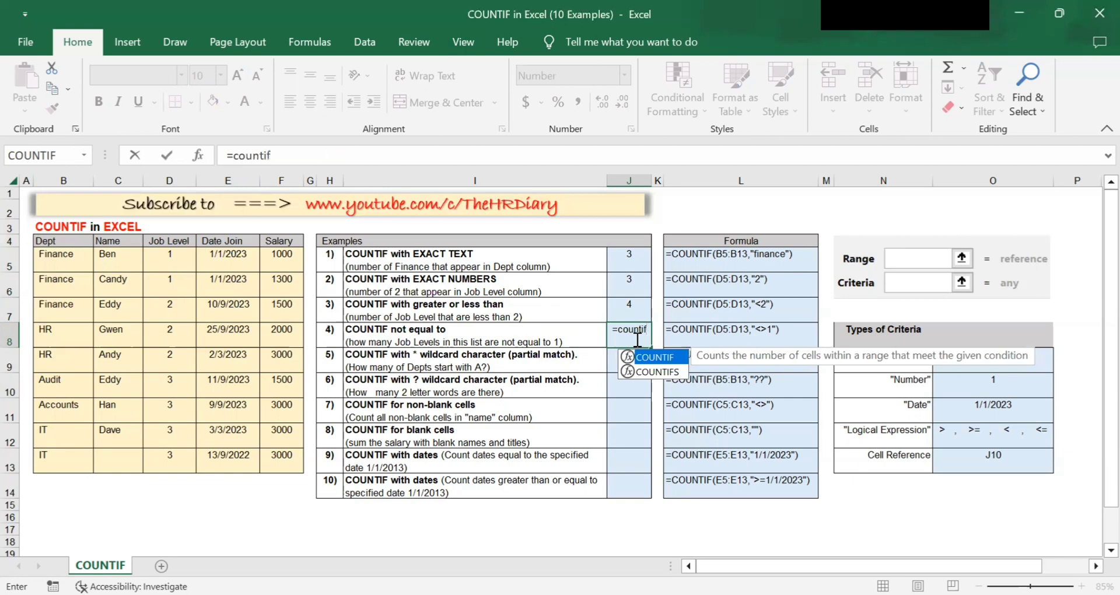
text(()
click(167, 254)
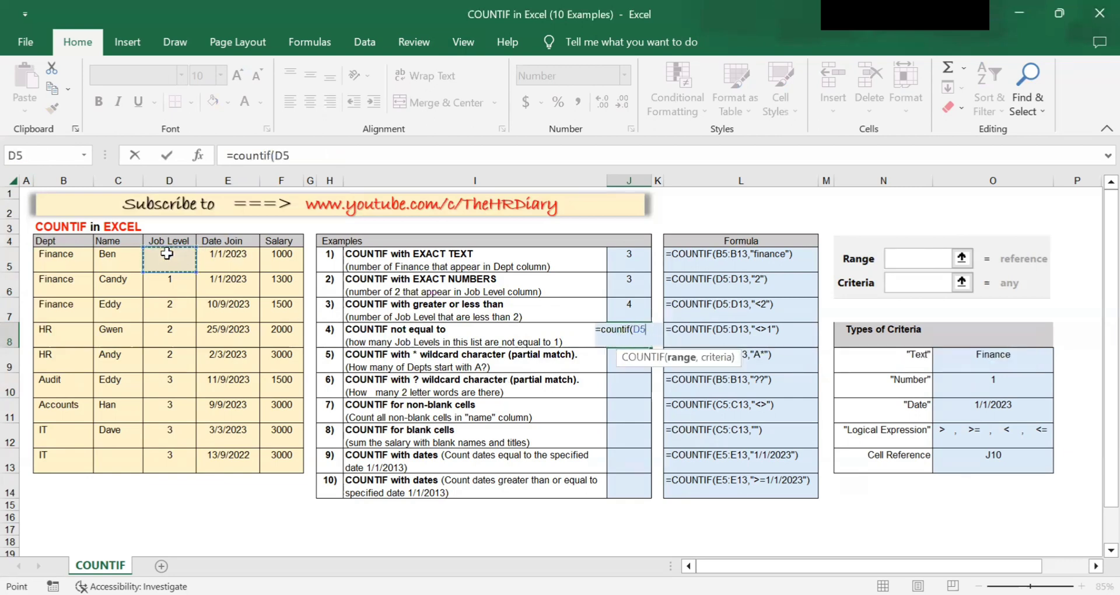
shift+click(169, 451)
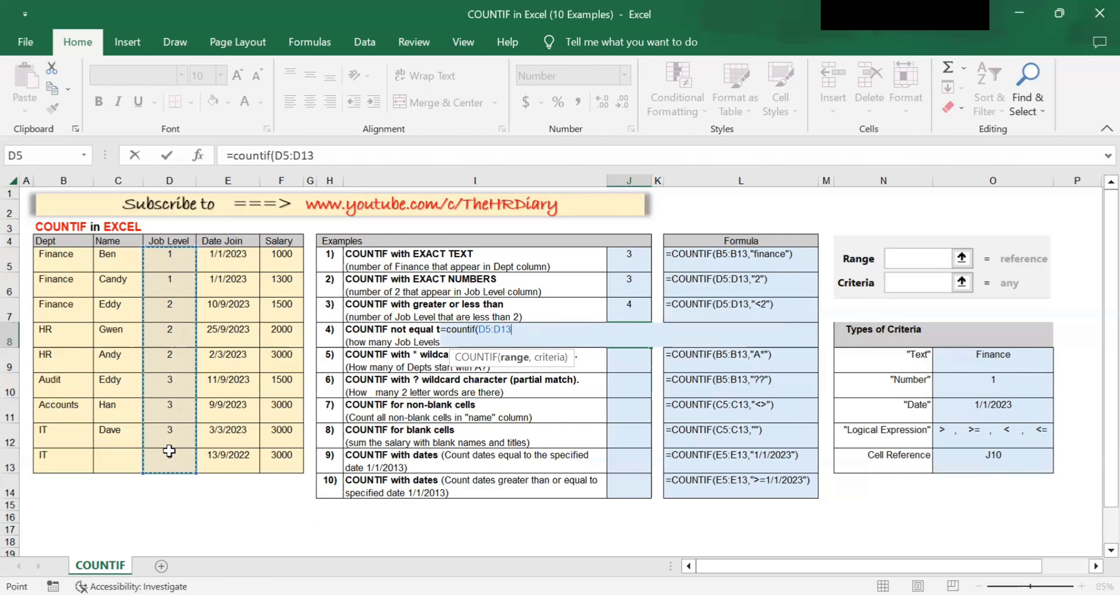
- Add the criteria "<>1" to the J8 COUNTIF formula and complete it
text(,)
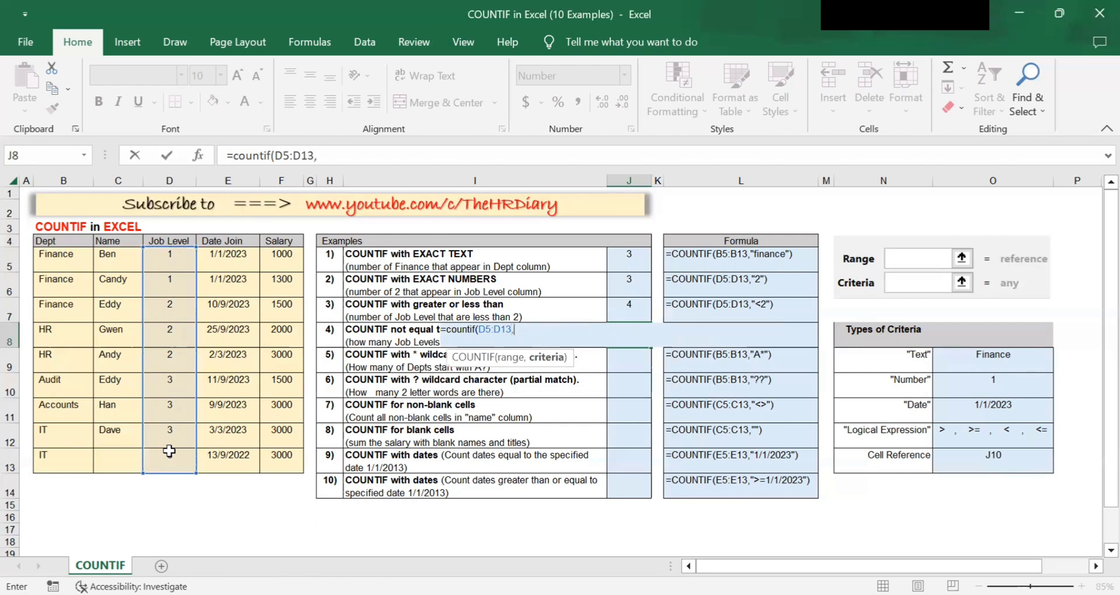
text("<>)
drag(341, 162, 321, 154)
click(357, 147)
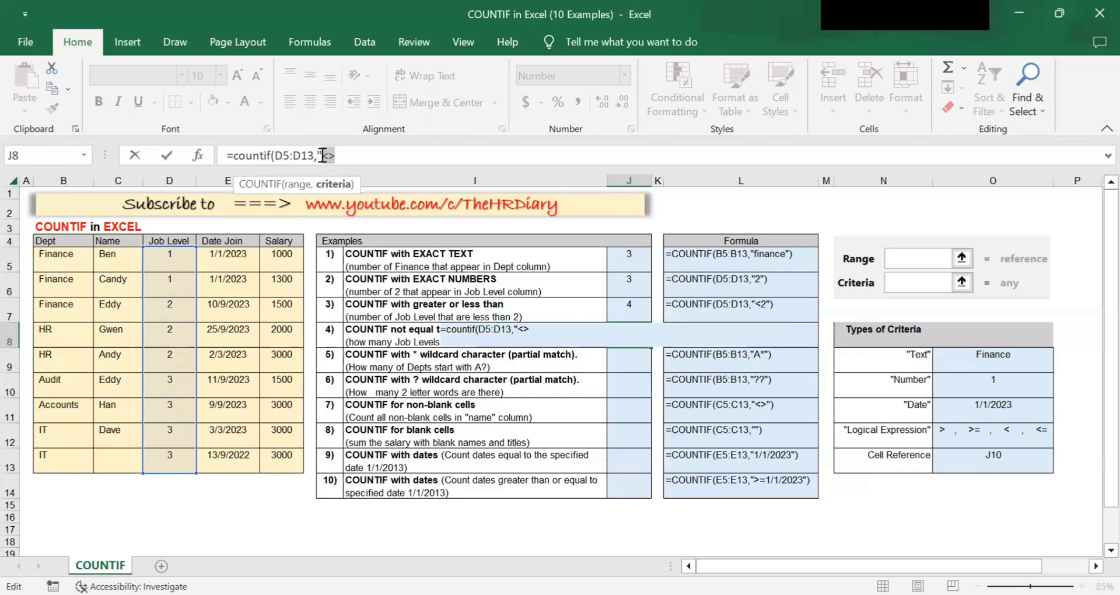
click(355, 153)
text(1"))
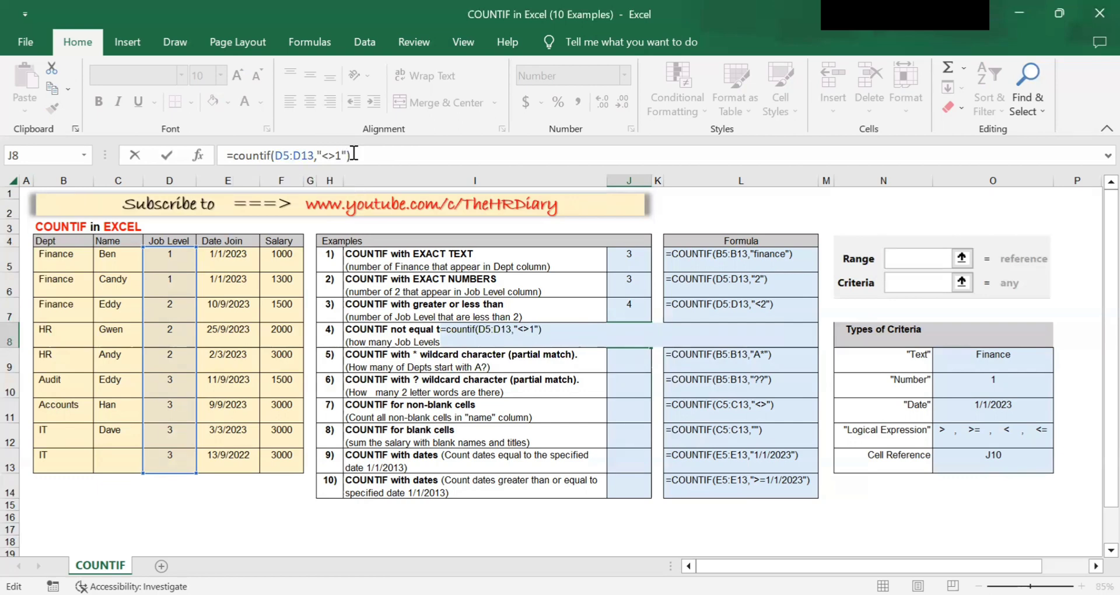
key(ctrl+Return)
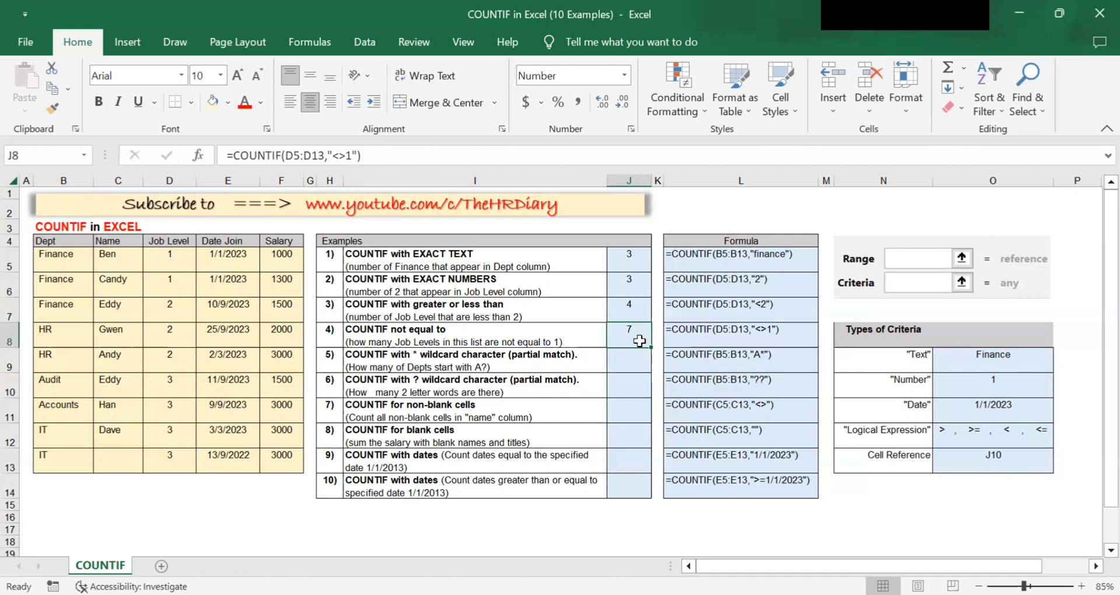
- Check the Job Level values not equal to 1 against the J8 COUNTIF formula
drag(173, 259, 161, 454)
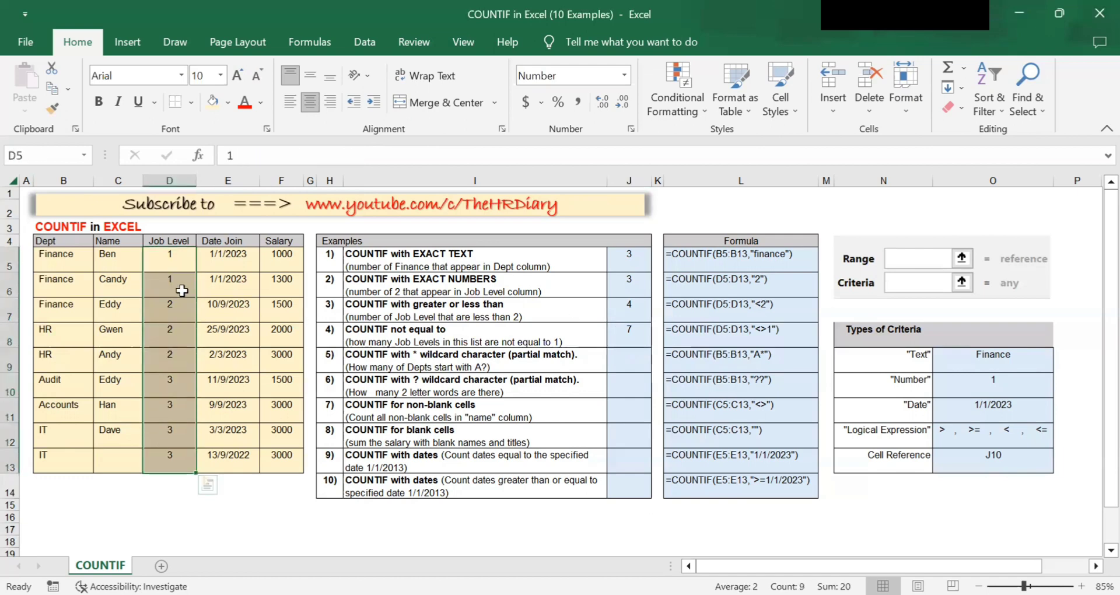
click(175, 265)
drag(167, 318, 179, 468)
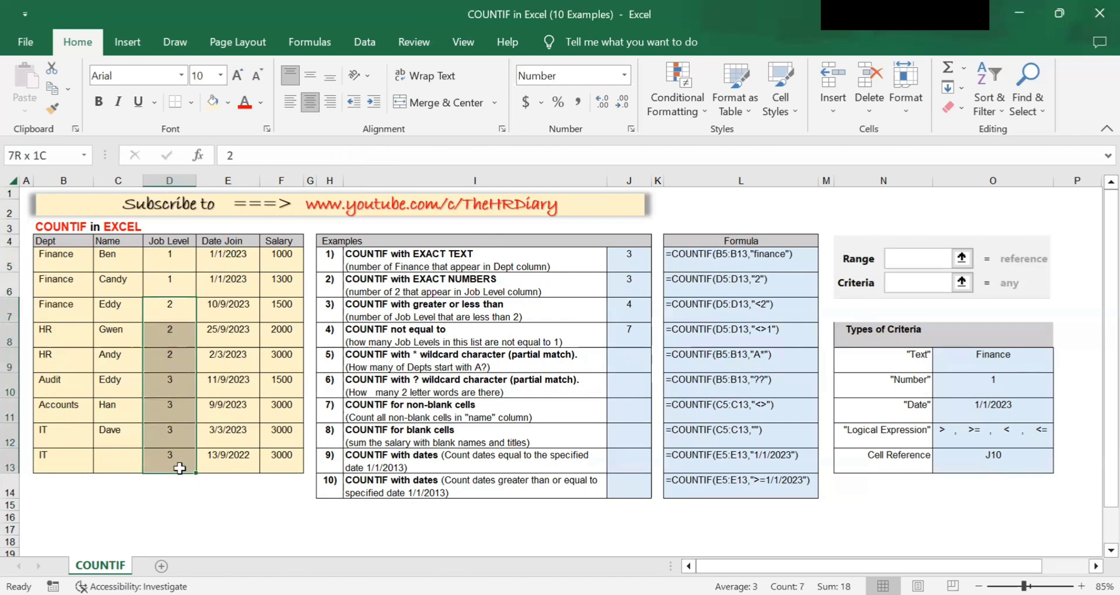
click(638, 330)
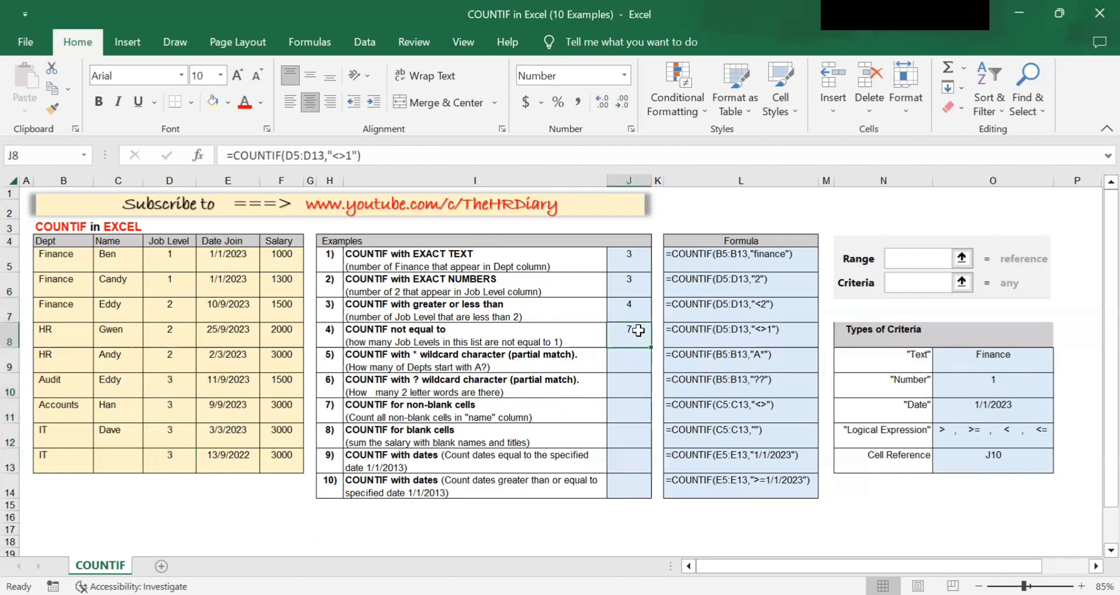
- Change the J8 COUNTIF criteria to "<>"&O13 so it uses a cell reference instead of a typed number
click(347, 155)
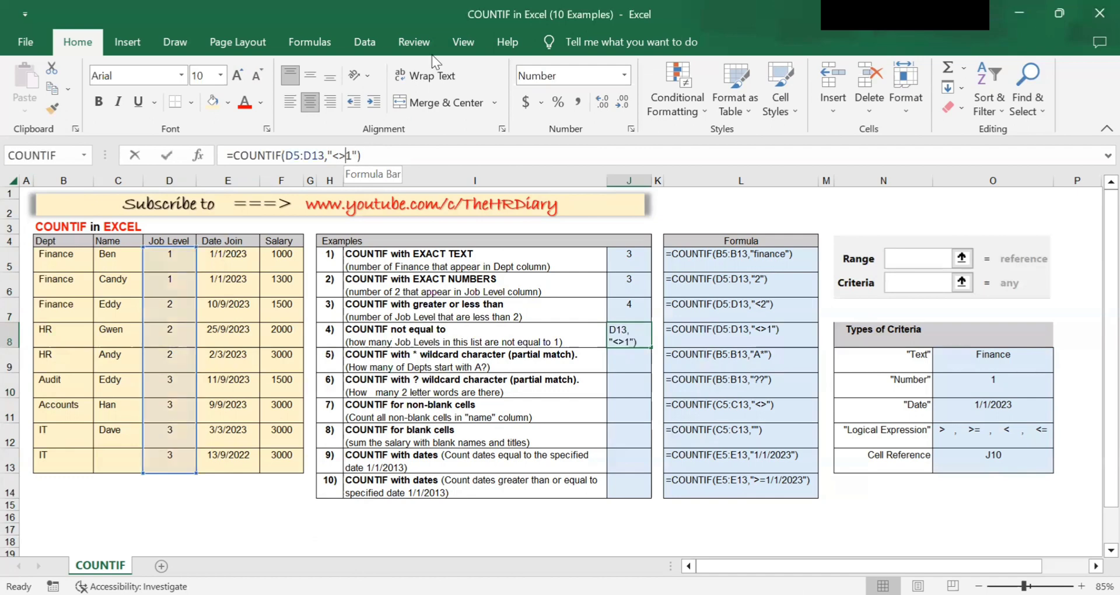
key(Delete)
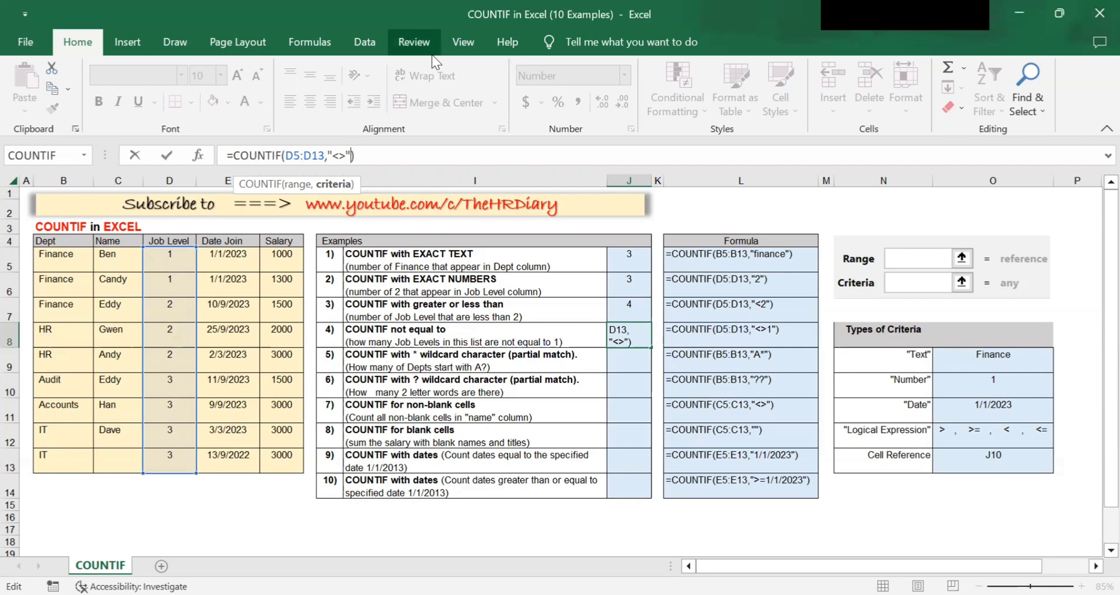
text(&)
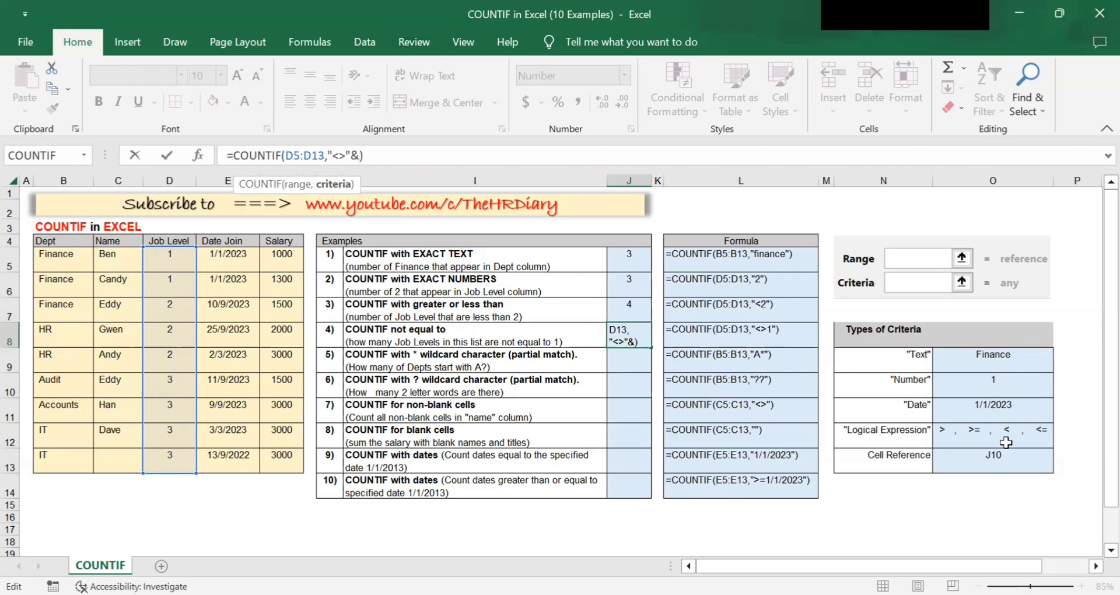
click(1018, 459)
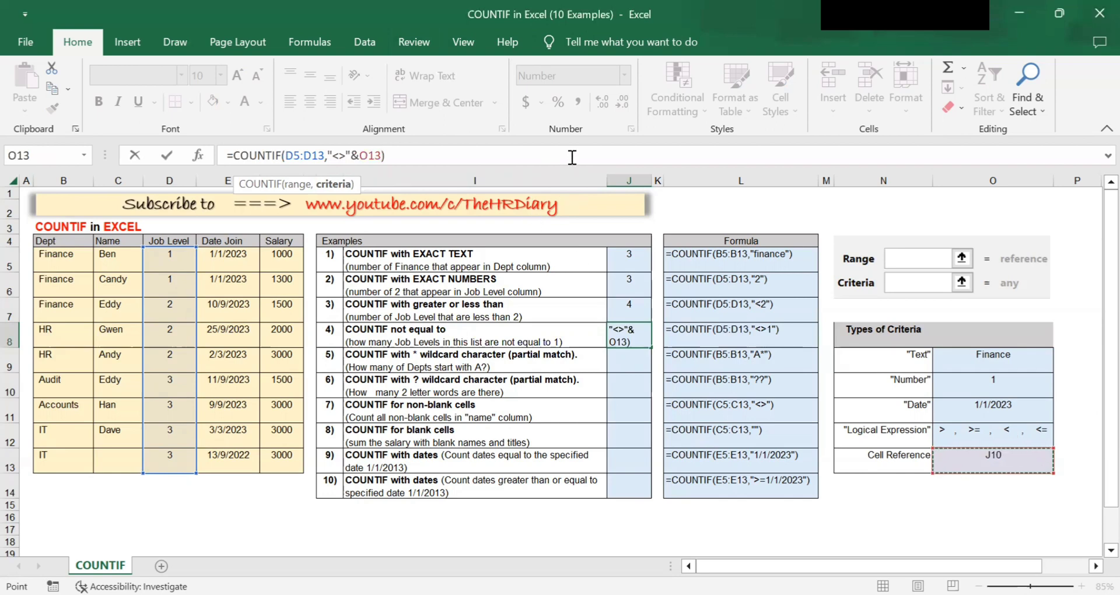
click(572, 157)
- Replace the O13 reference in the J8 COUNTIF criteria with O10, the Number criteria cell
click(993, 380)
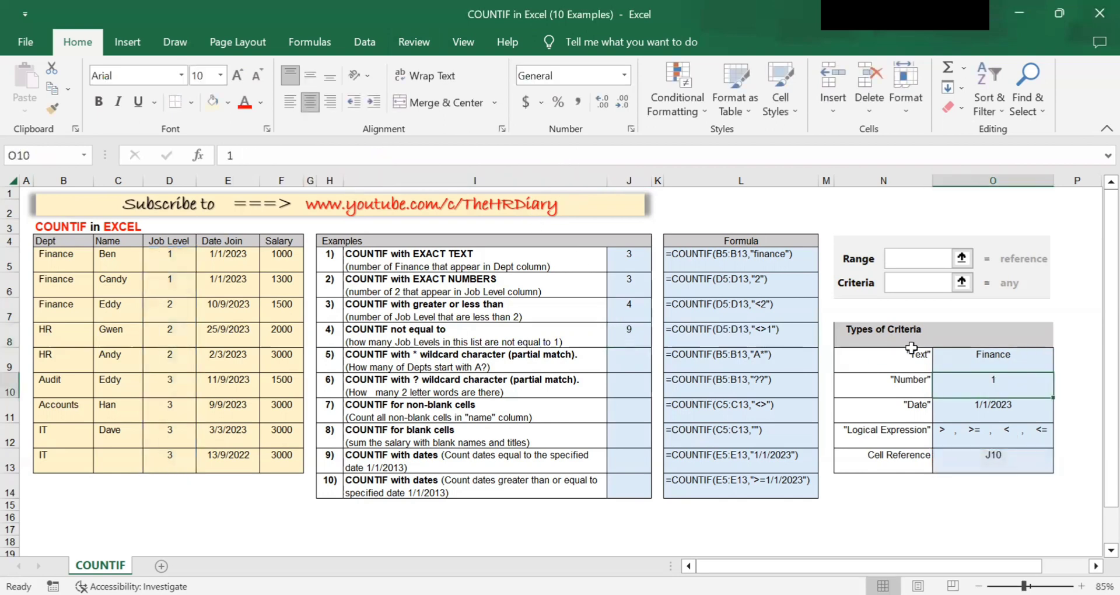
click(623, 338)
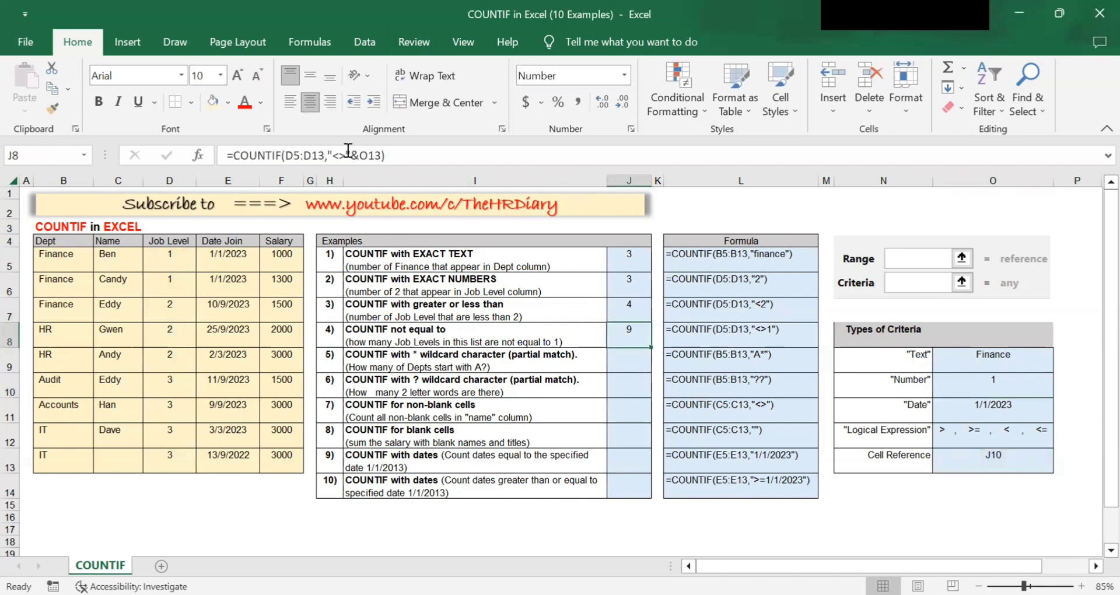
drag(359, 156, 382, 155)
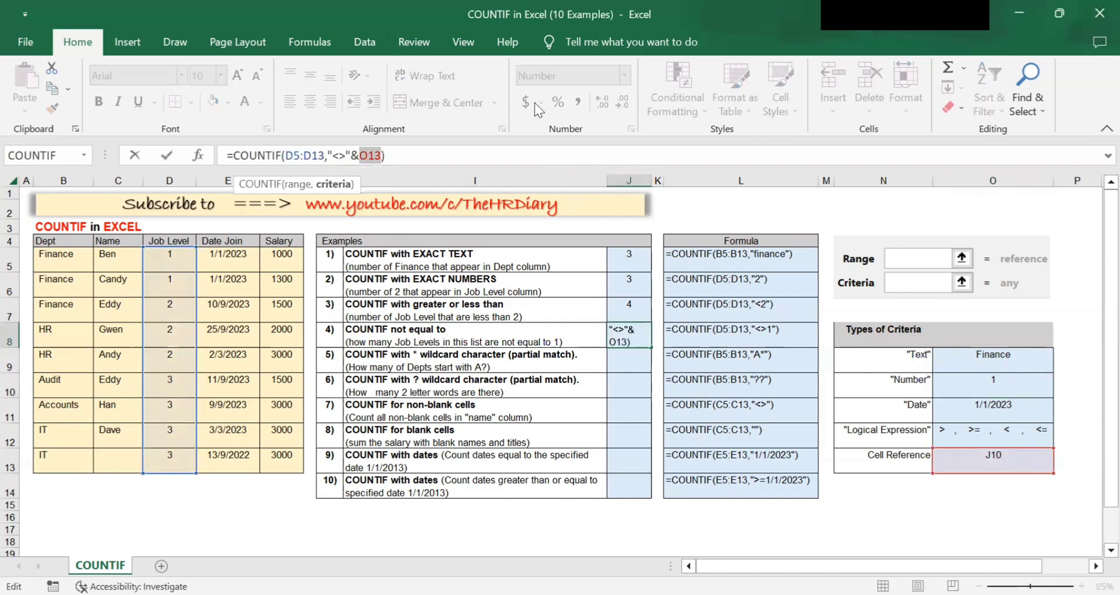
text(o)
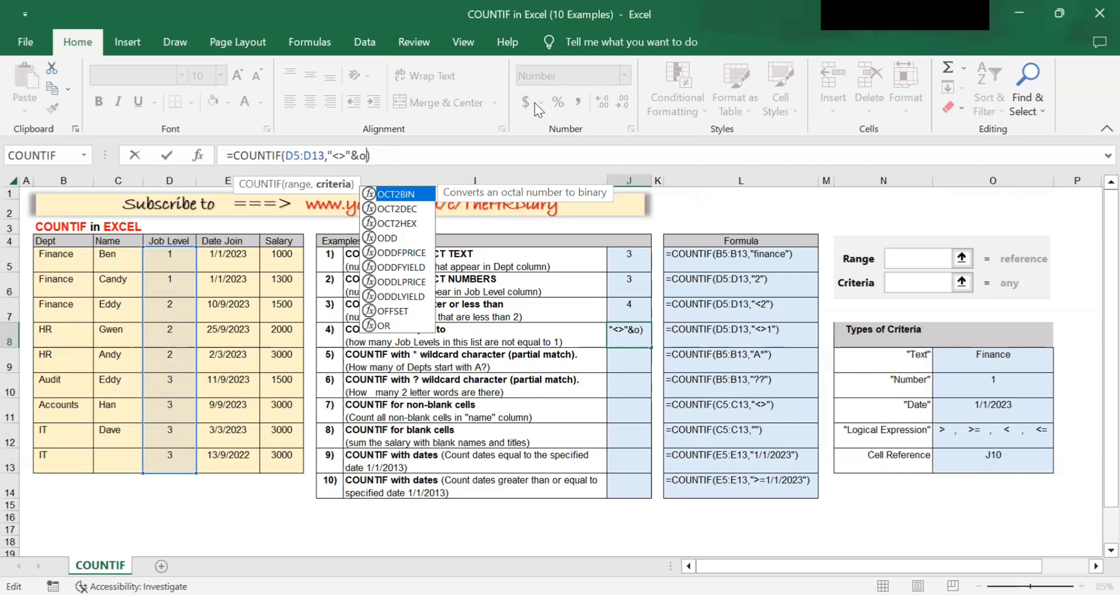
text(10)
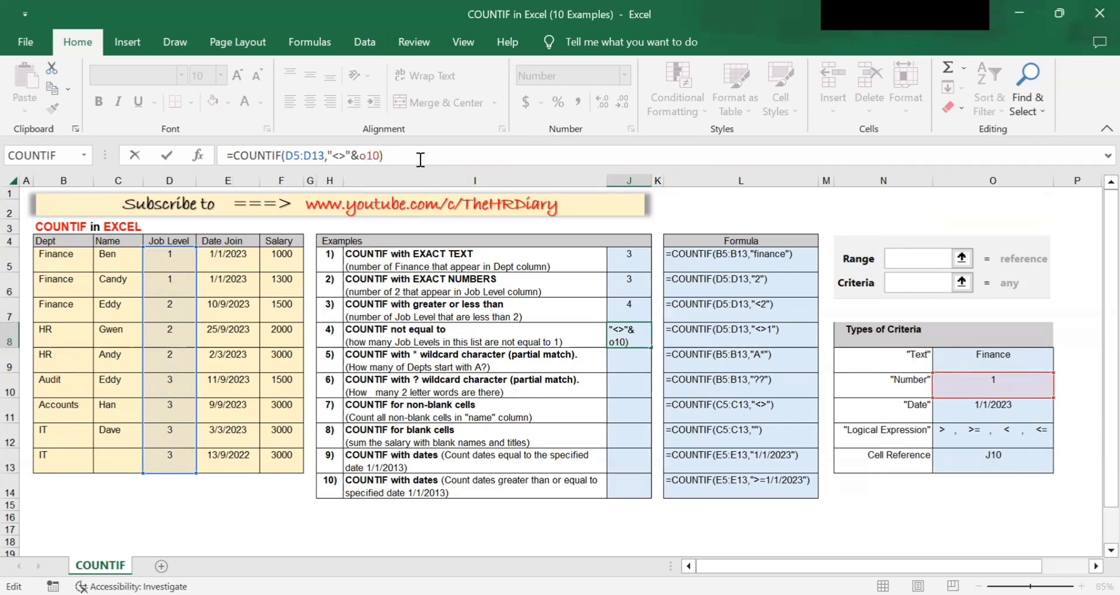
key(ctrl+Return)
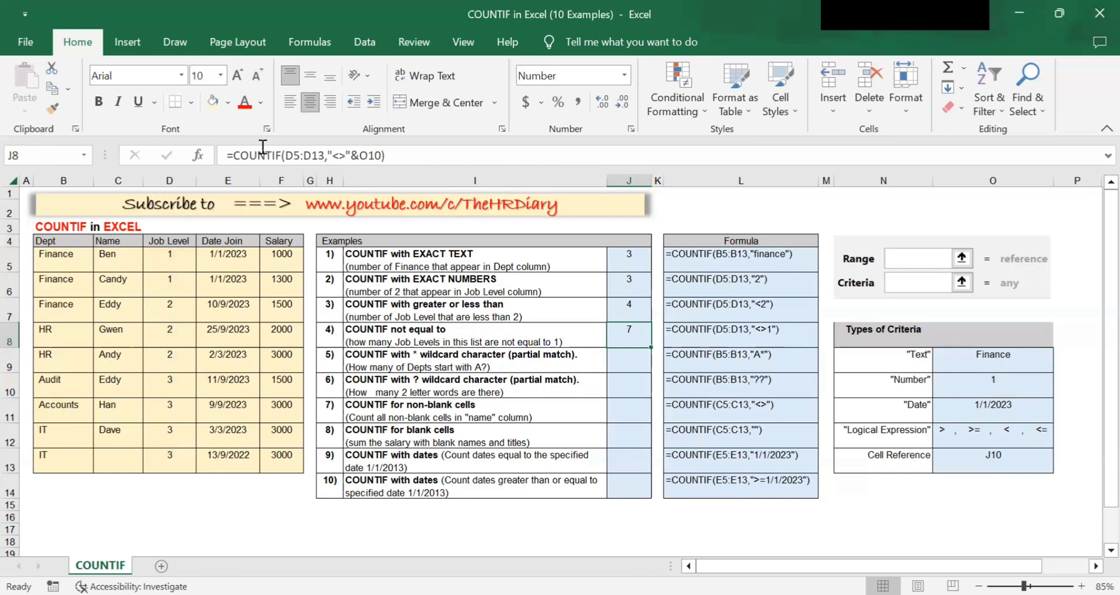
- Inspect the range and criteria references in the J8 COUNTIF formula, leaving it unedited
click(303, 155)
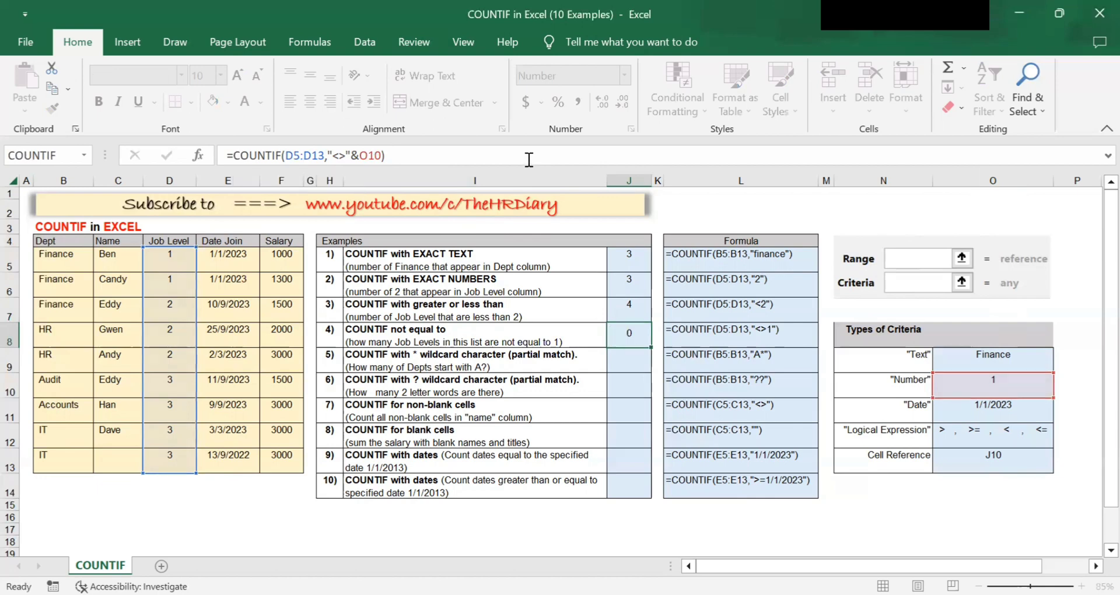
key(Return)
key(Up)
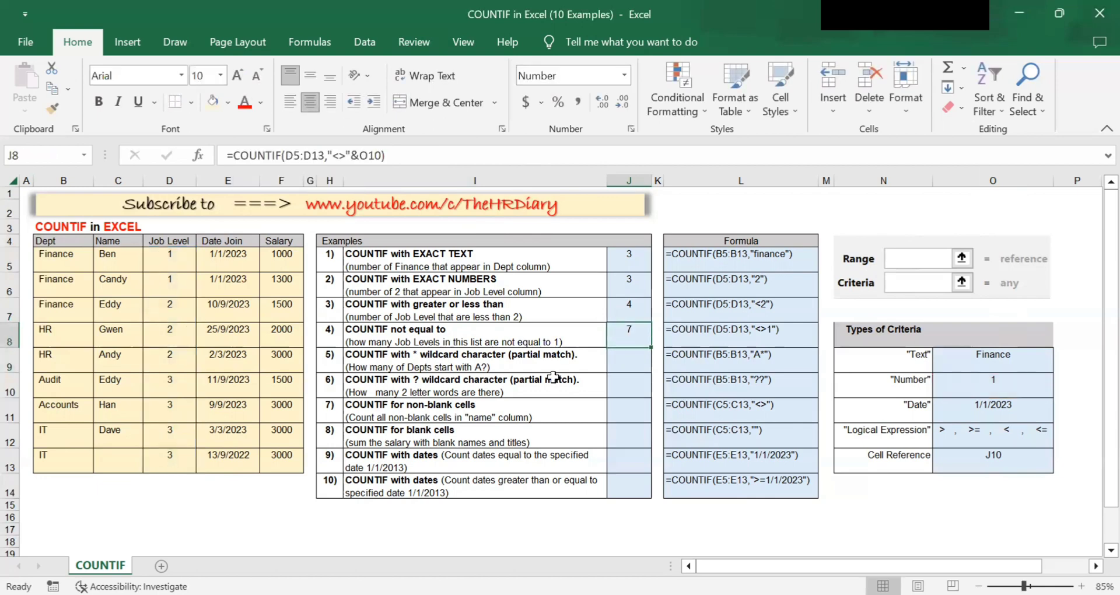
- Examine the Dept entries that start with A for the * wildcard example in J9
click(634, 366)
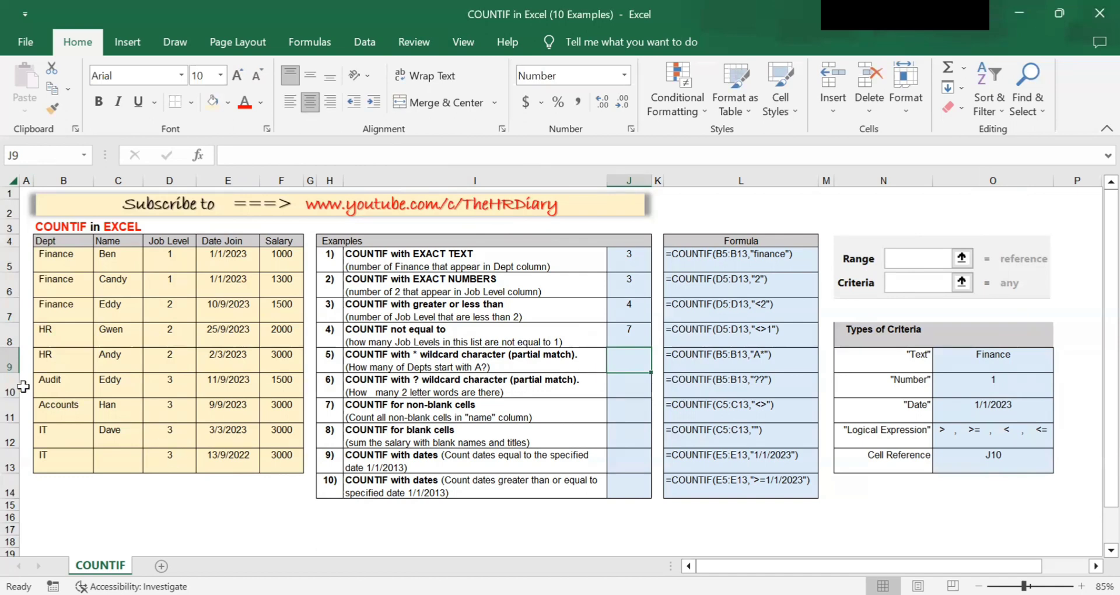
click(59, 380)
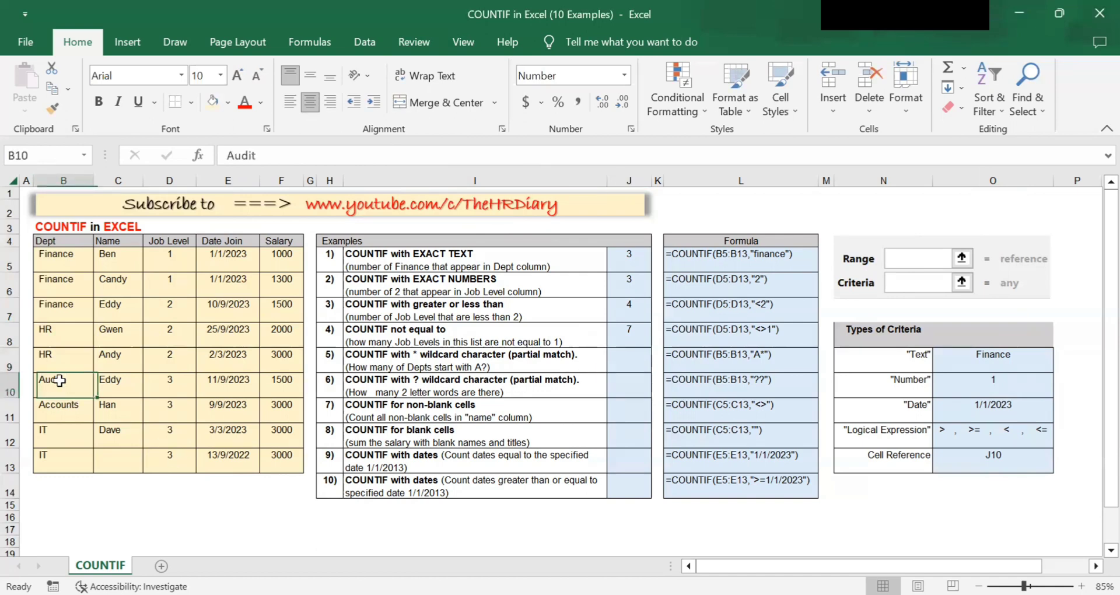
click(67, 410)
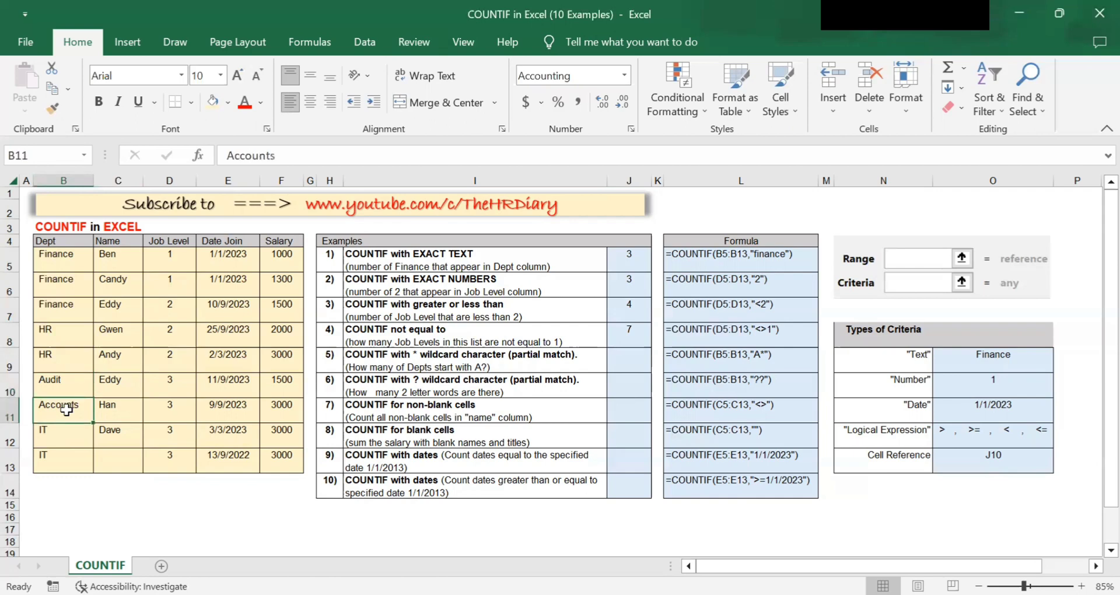
- Enter =COUNTIF(B5:B13,"A*") in J9 to count Depts starting with A, accepting the suggested typo correction
click(631, 361)
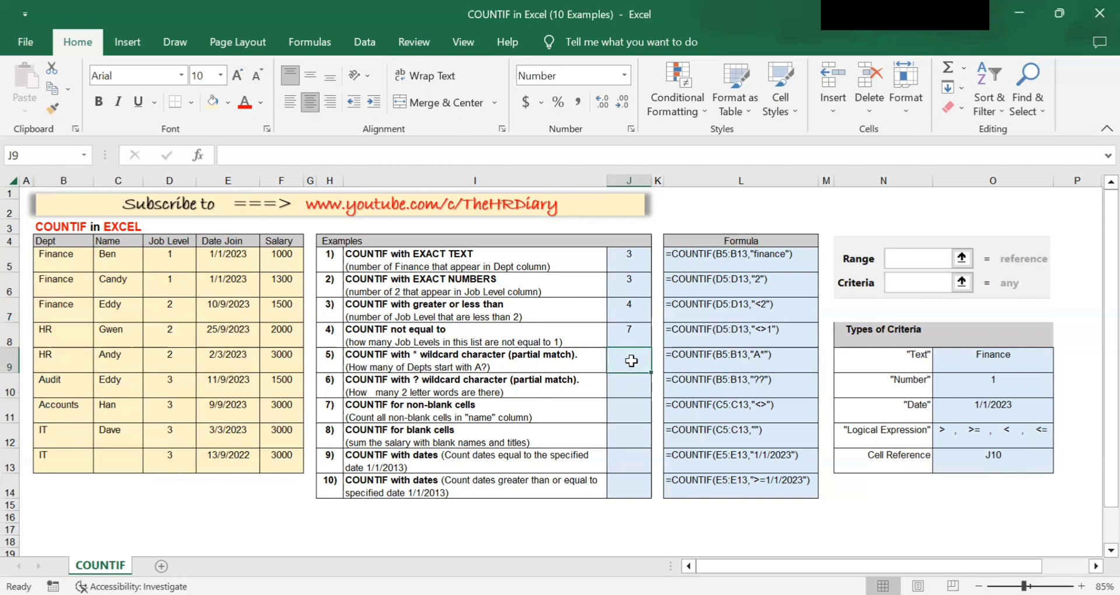
text(==c)
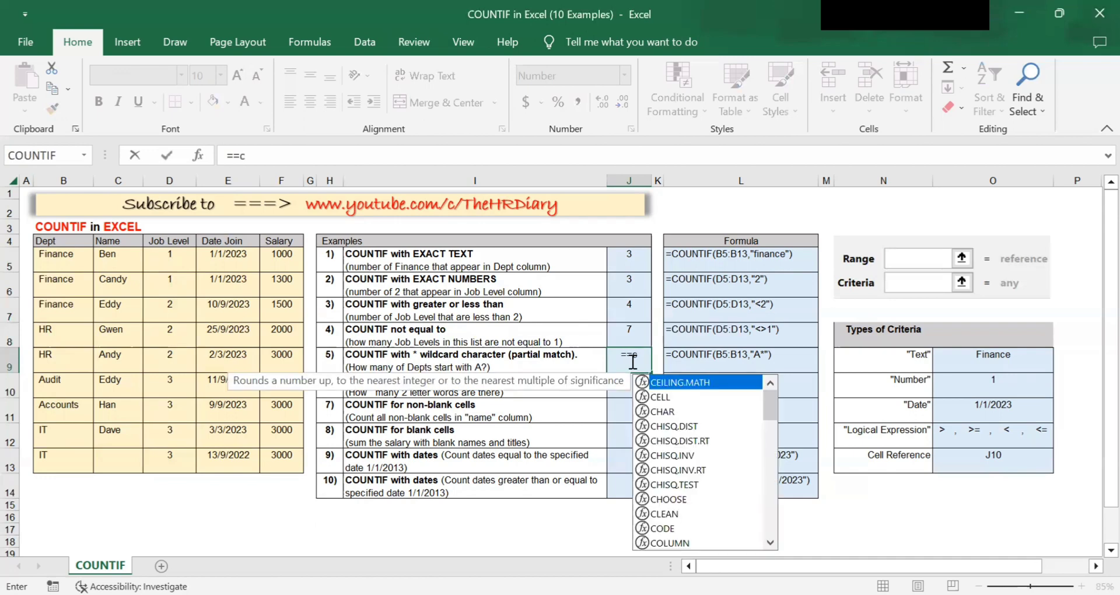
text(ountif)
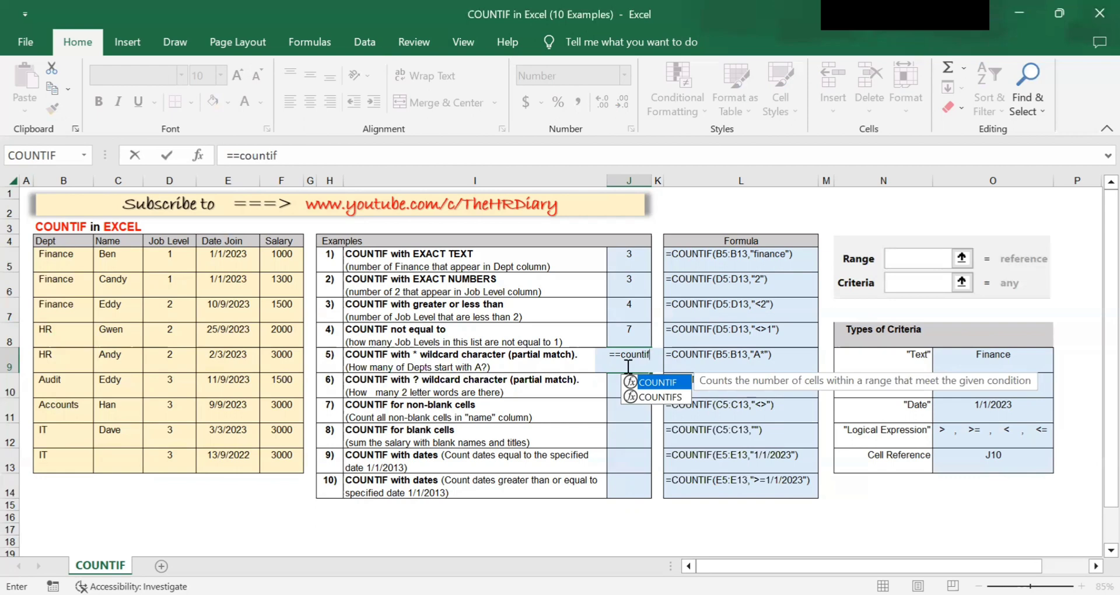
text(()
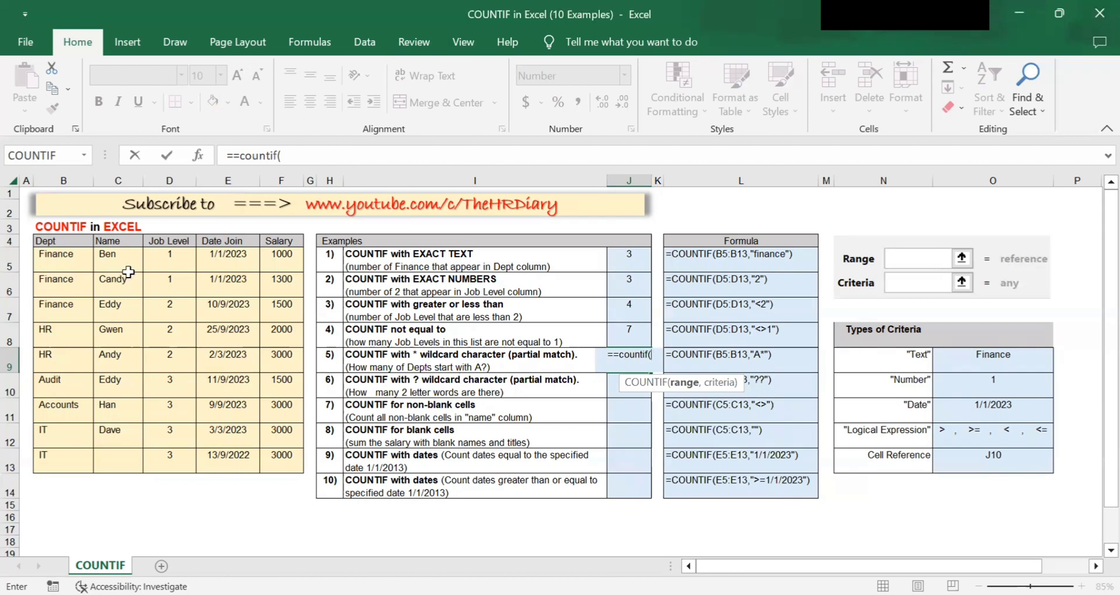
click(56, 270)
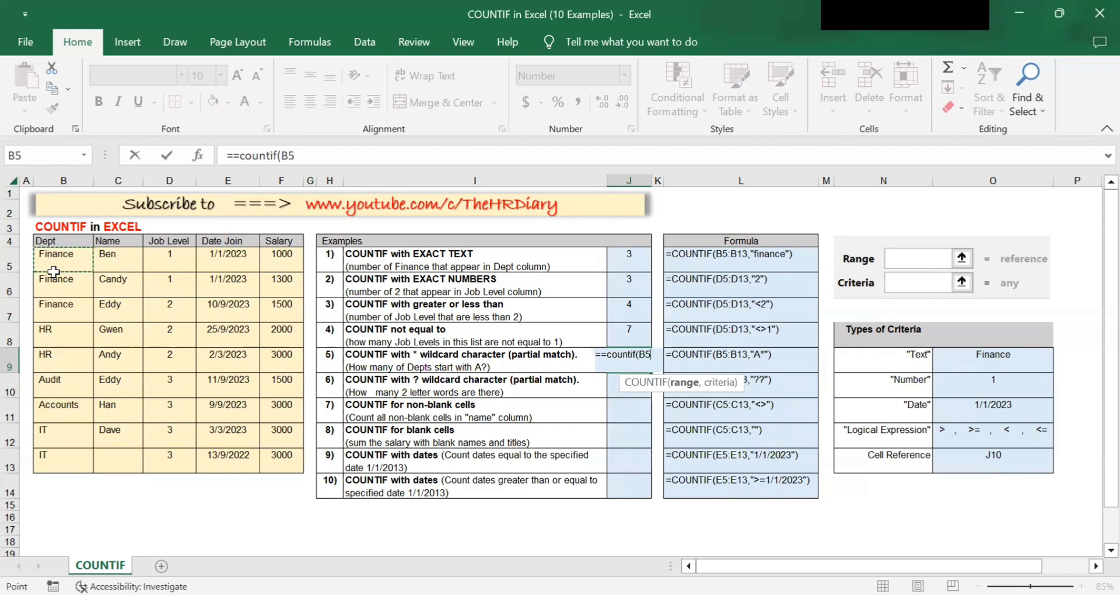
drag(61, 301, 54, 457)
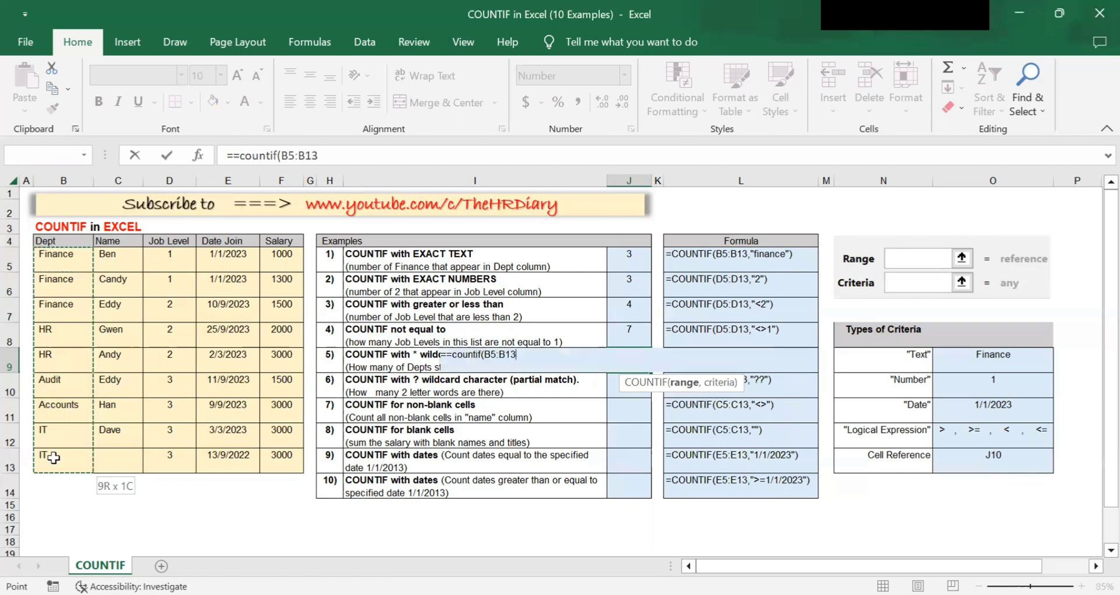
text(,)
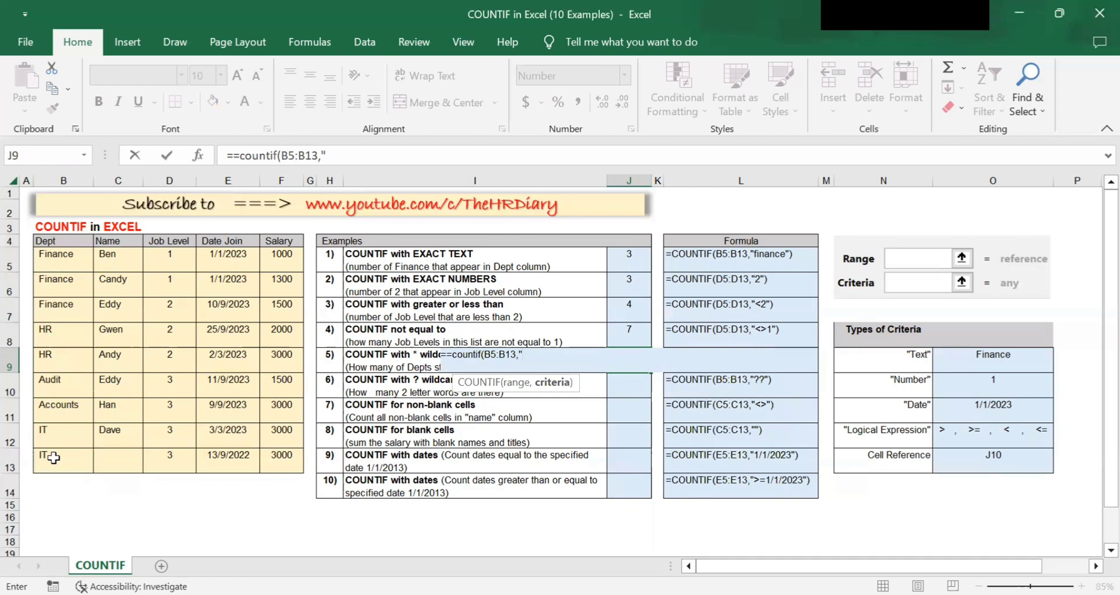
text("A*")
text())
key(Return)
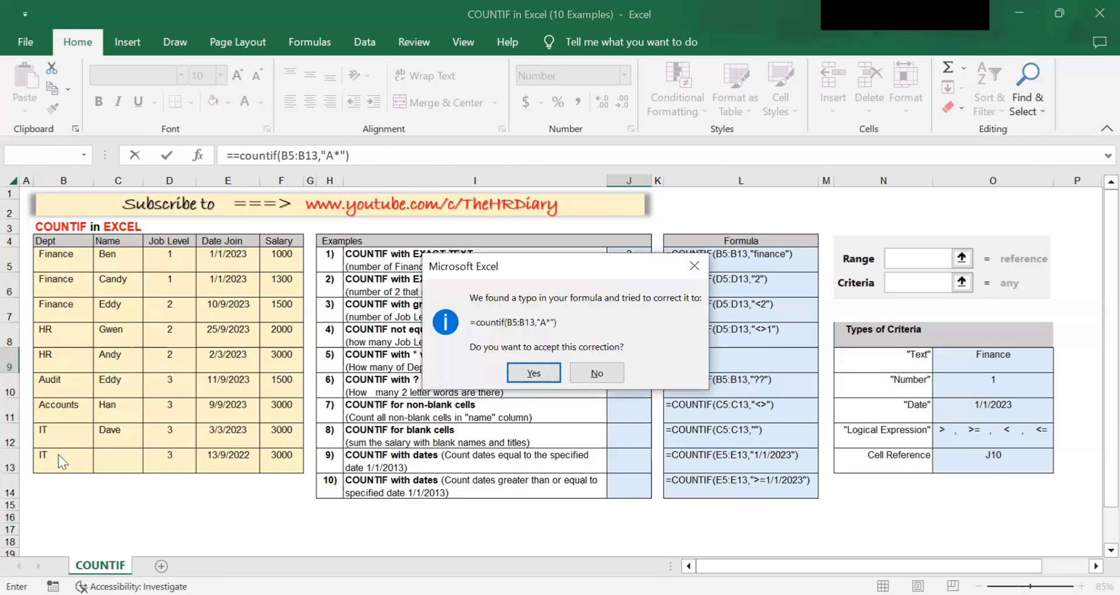
key(Return)
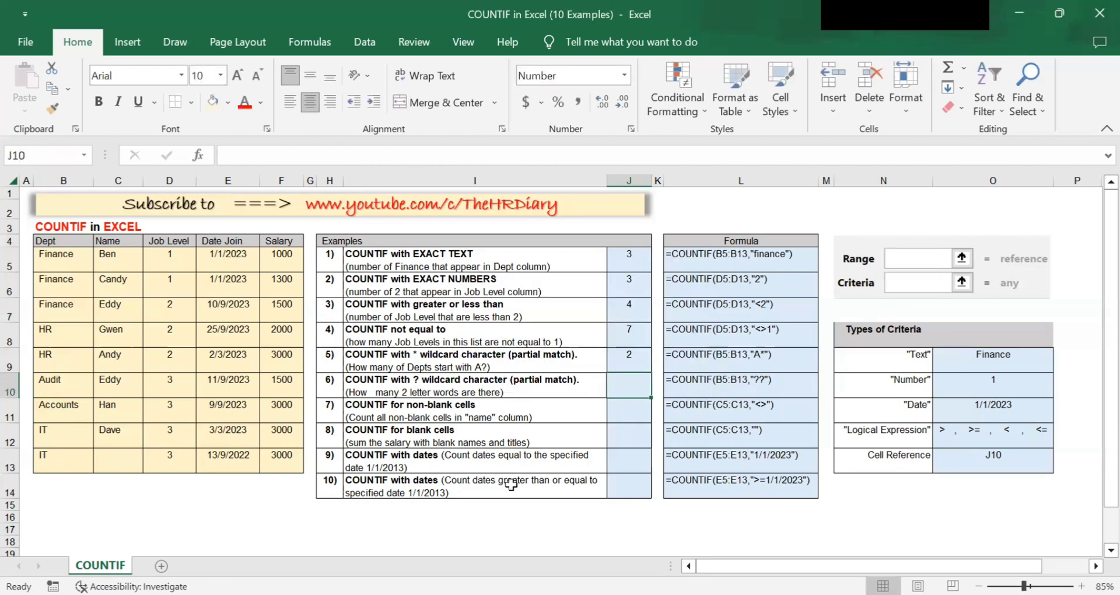
- Inspect the range and A* wildcard criteria in the J9 COUNTIF formula, leaving it unedited
click(629, 361)
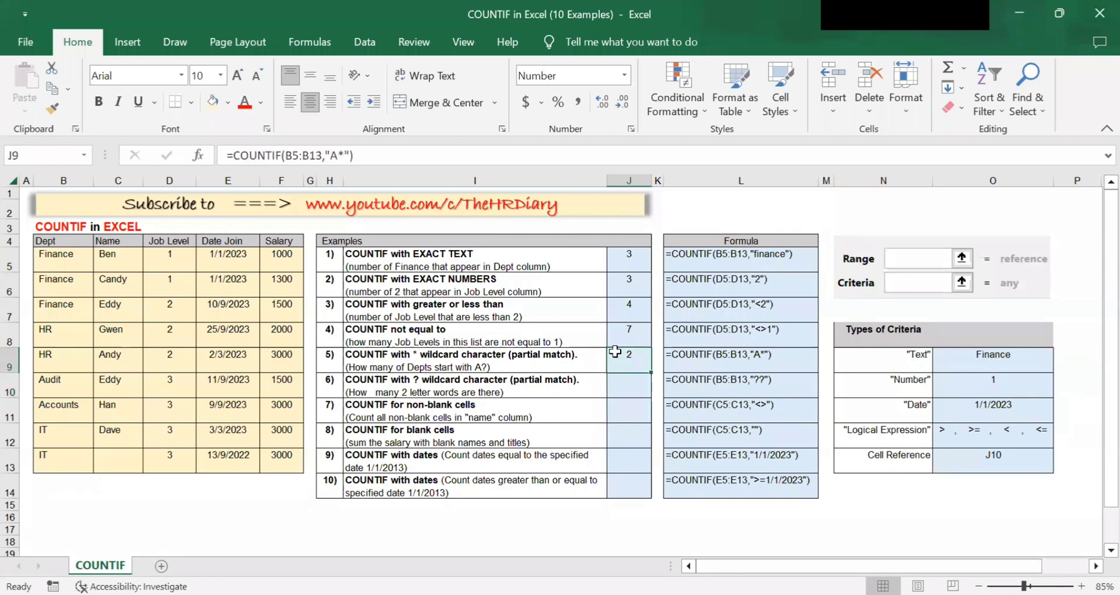
click(374, 153)
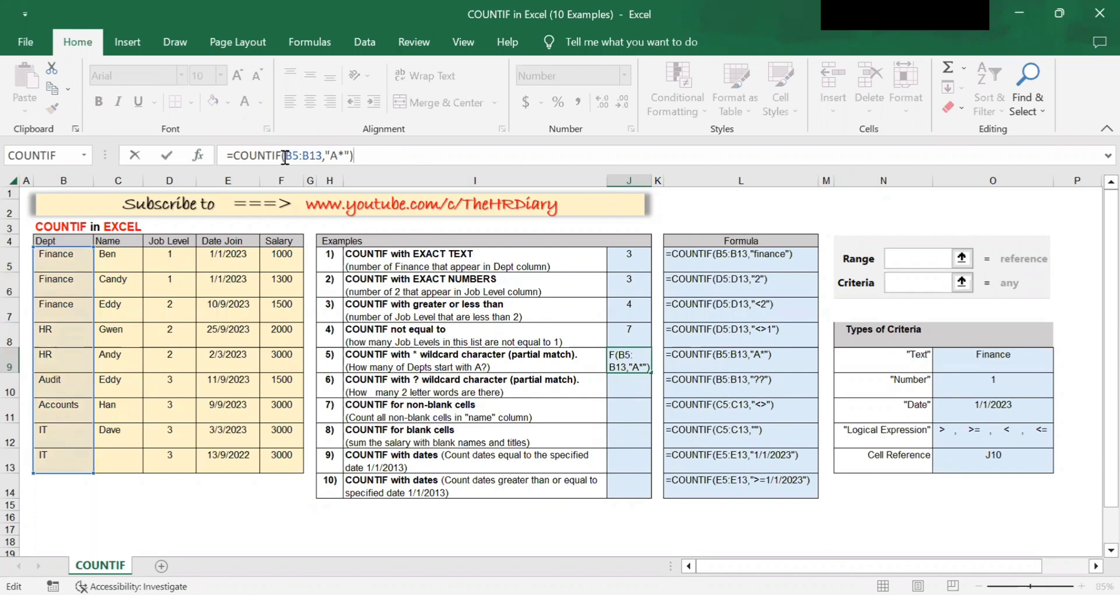
click(324, 154)
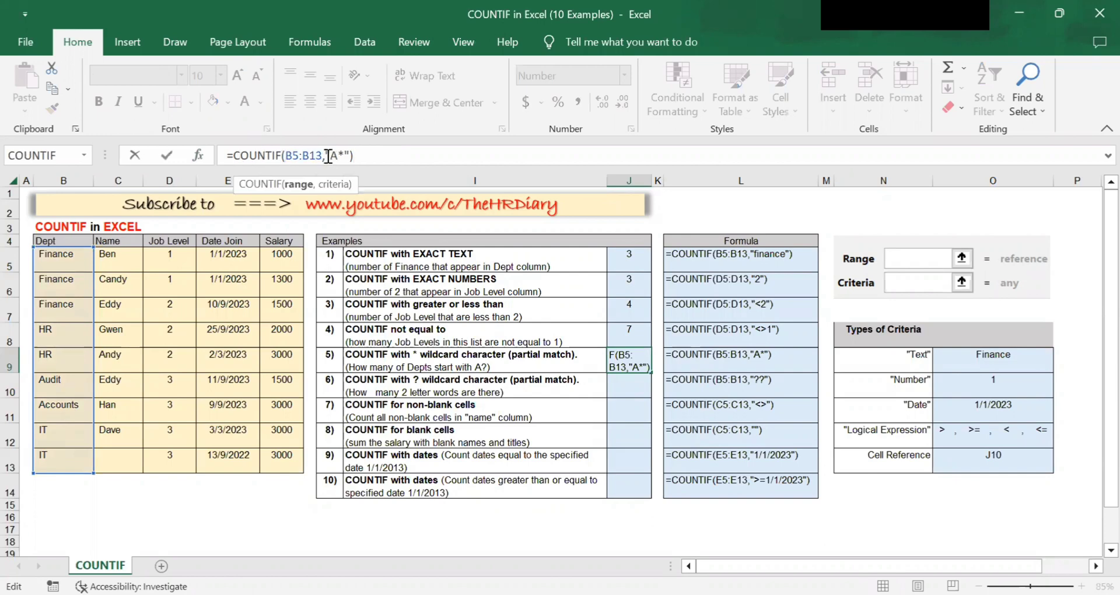
key(Right)
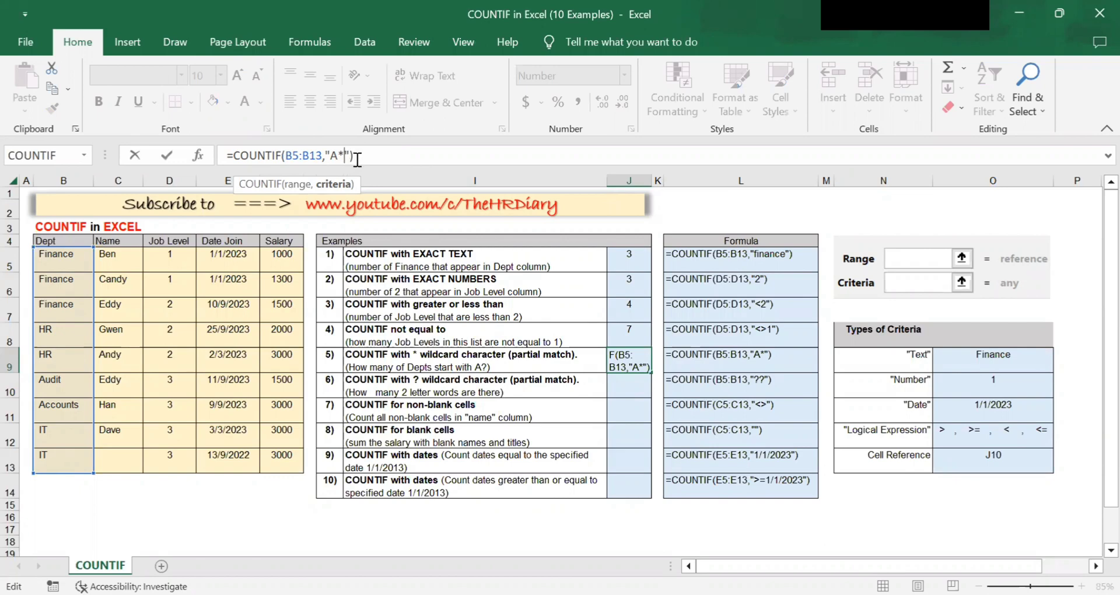
click(392, 157)
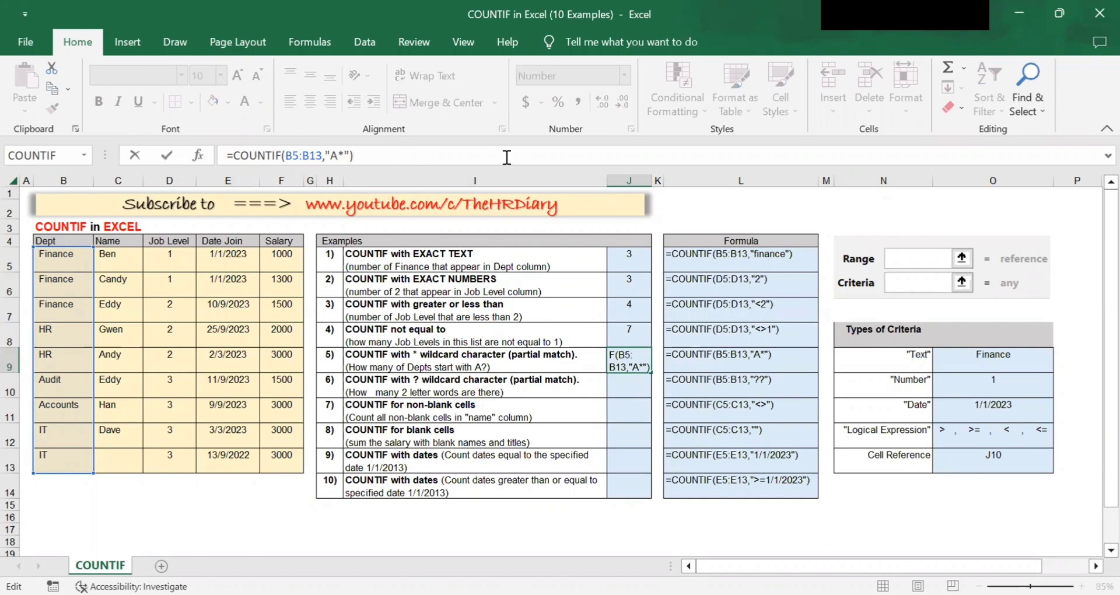
key(Return)
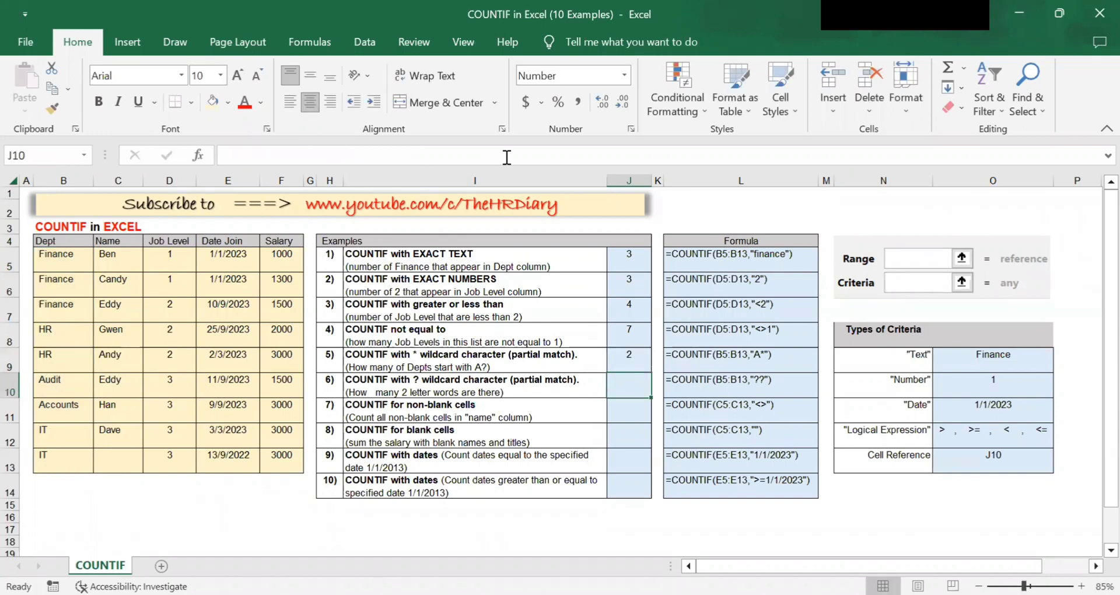
key(Up)
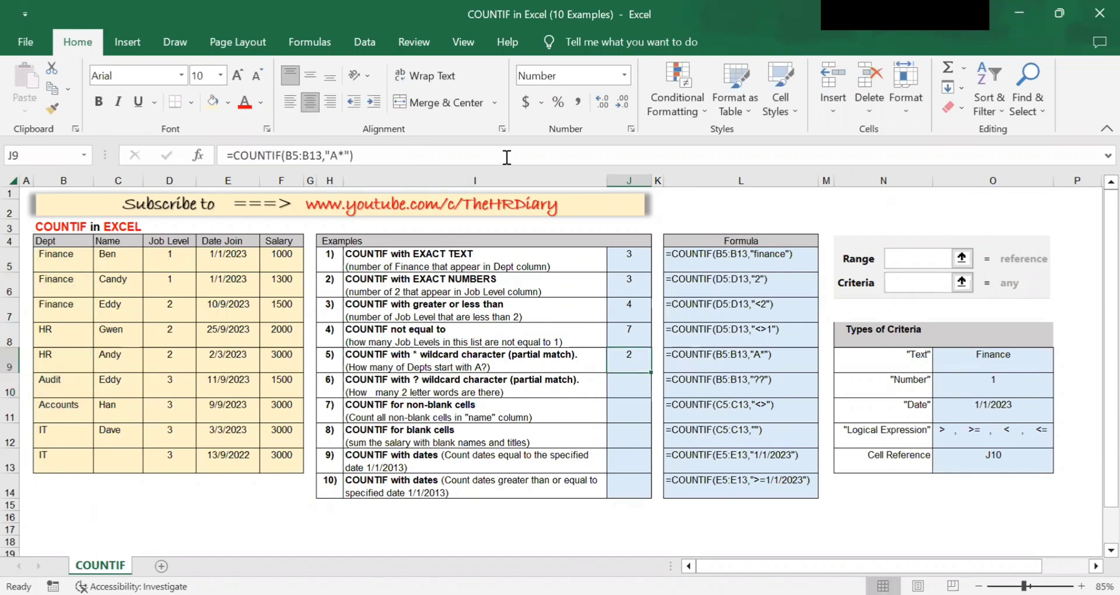
- Examine the two-letter Dept entries, HR and IT, for the ? wildcard example in J10
click(638, 386)
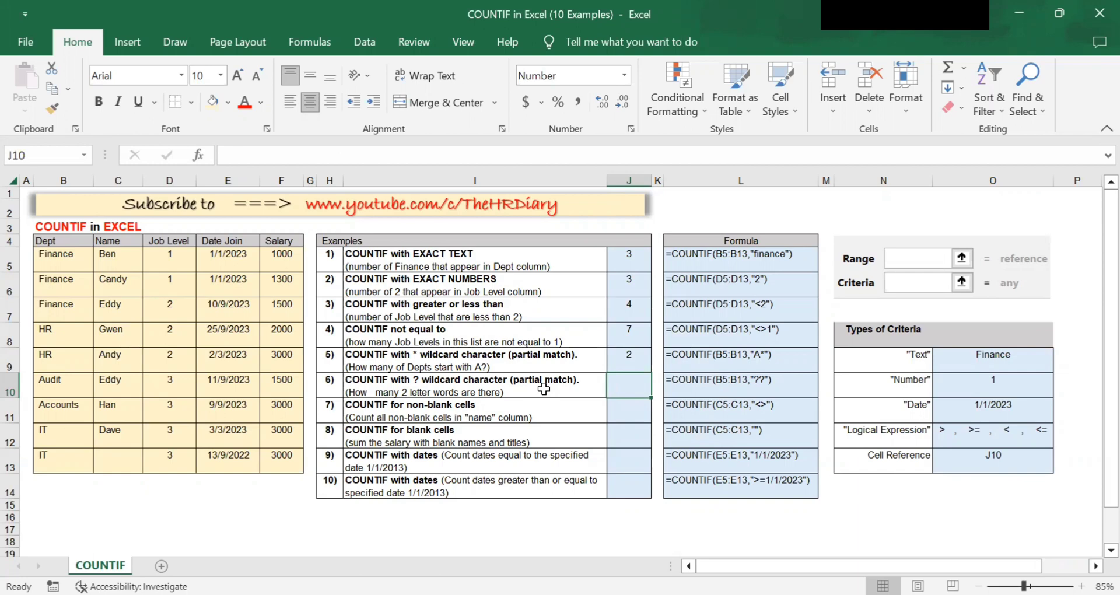
drag(51, 330, 58, 353)
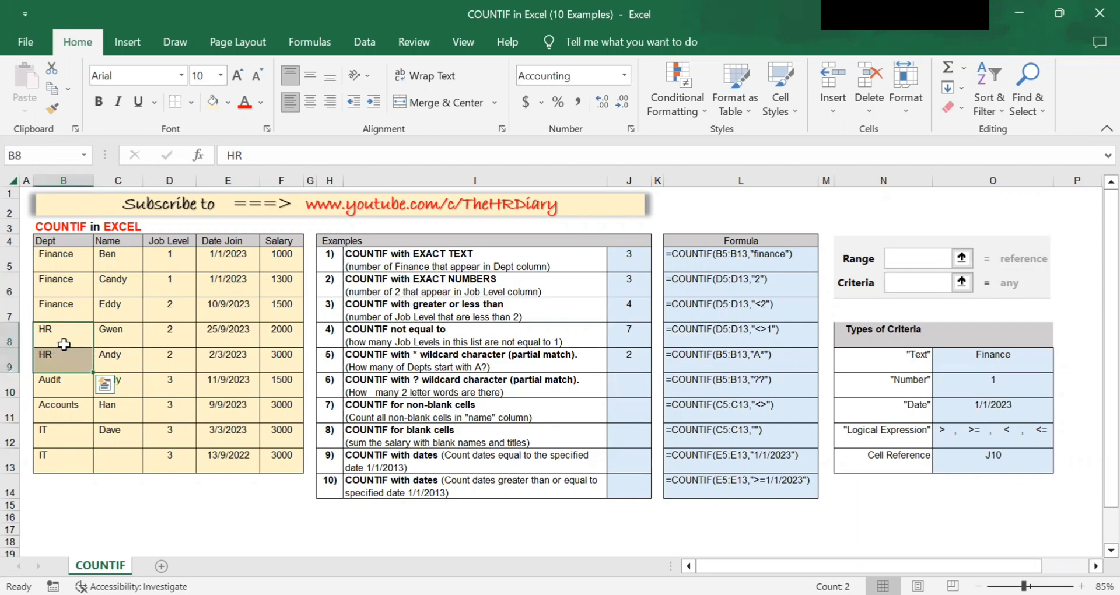
click(63, 431)
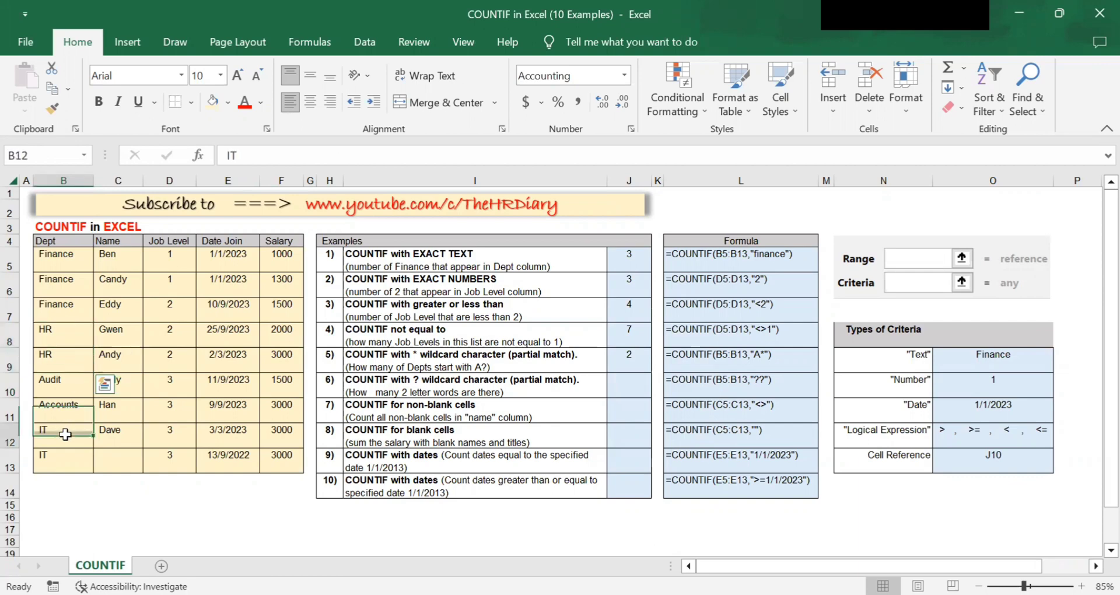
click(56, 462)
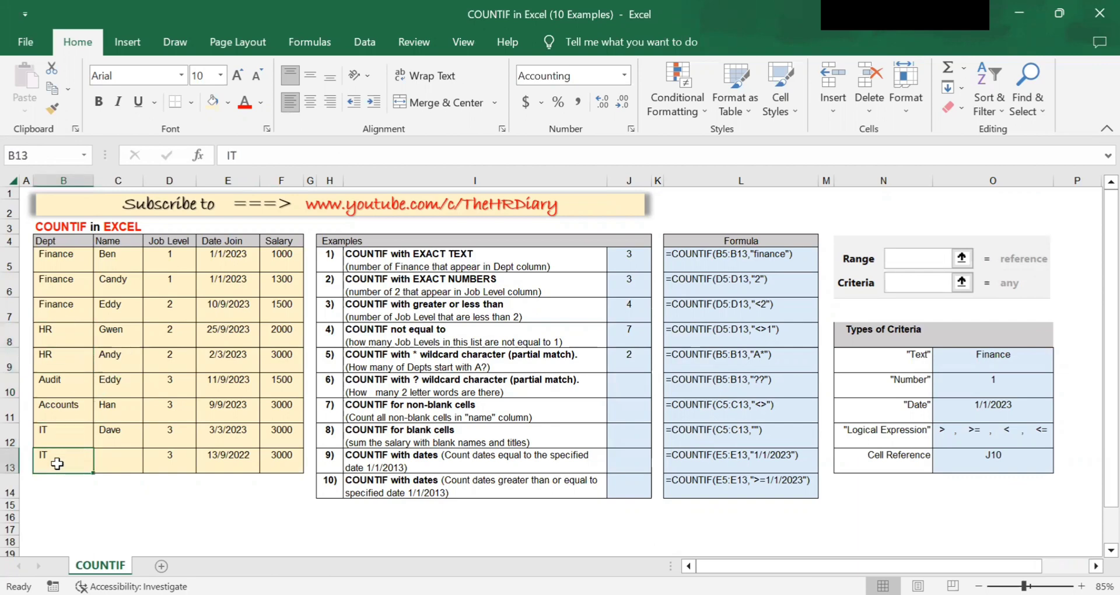
- Enter =COUNTIF(B5:B13,"??") in J10 to count the two-letter words in the Dept column
click(621, 390)
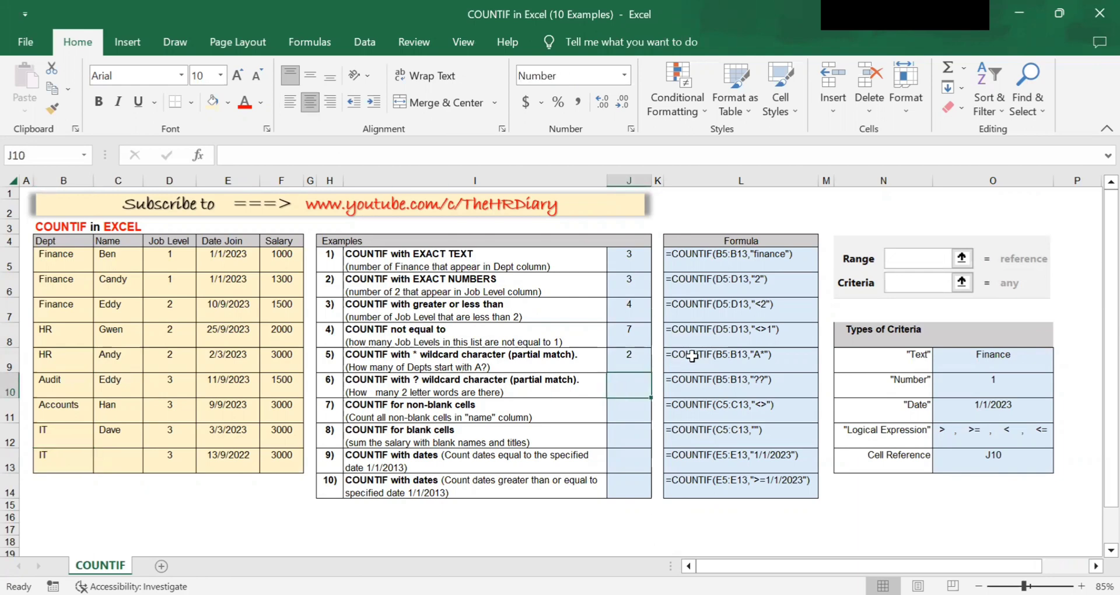
text(=)
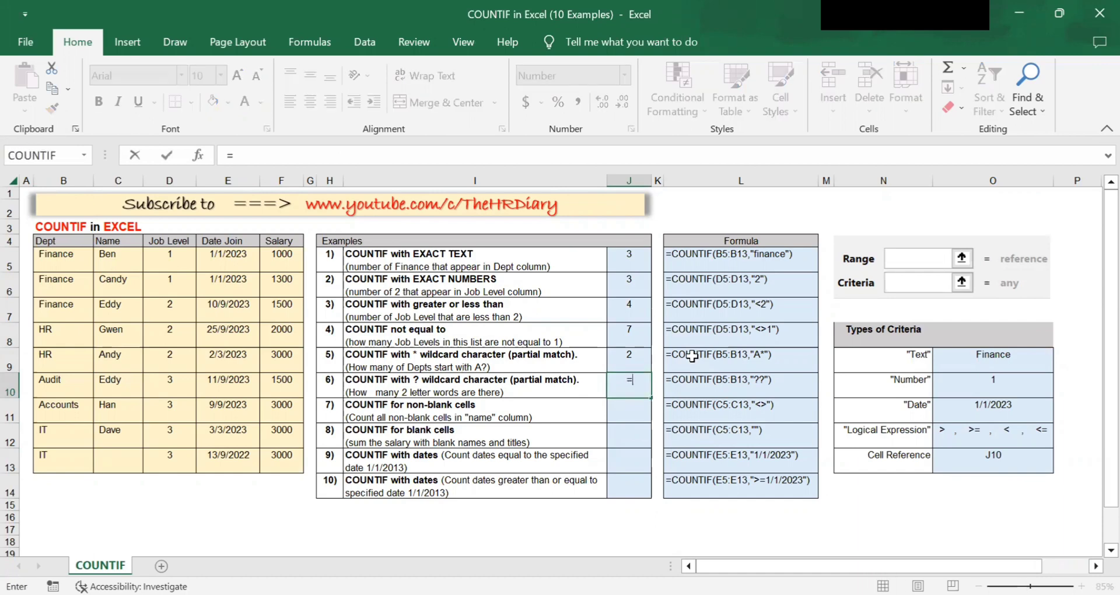
text(countif)
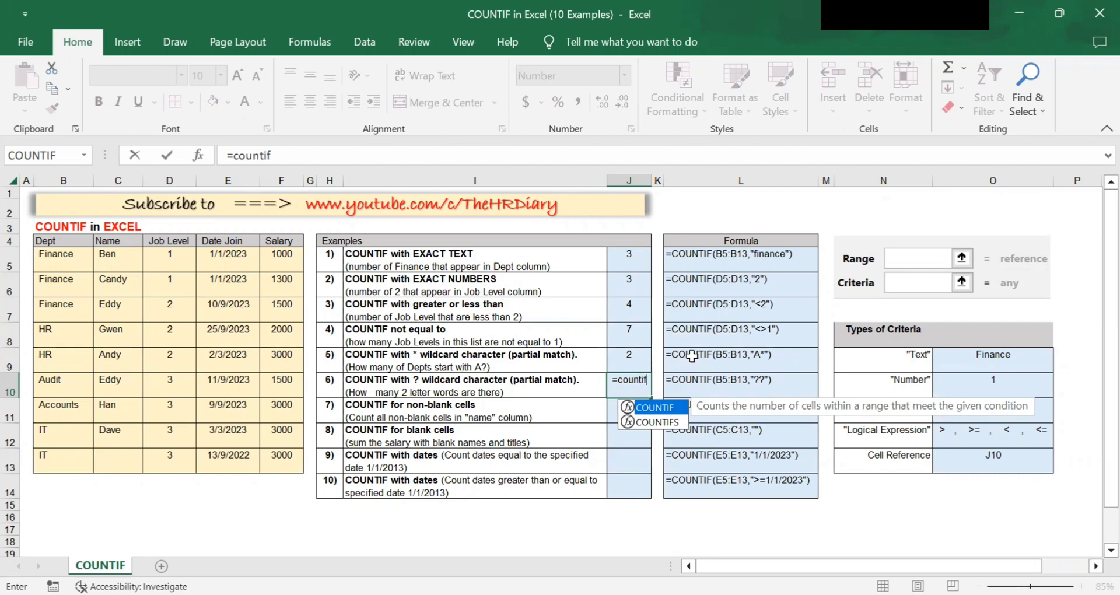
text(()
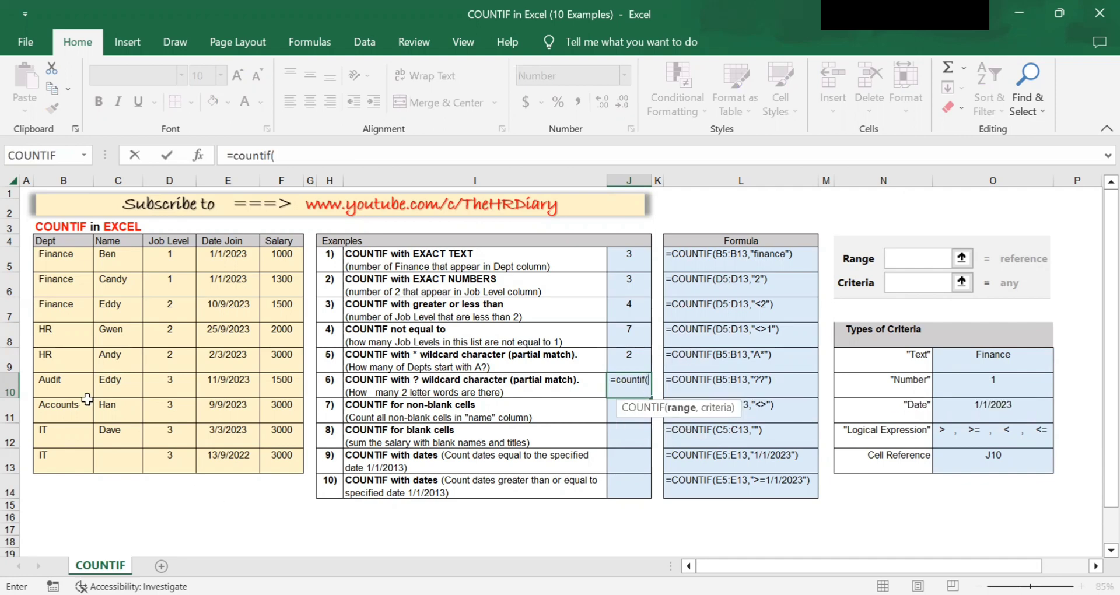
click(60, 260)
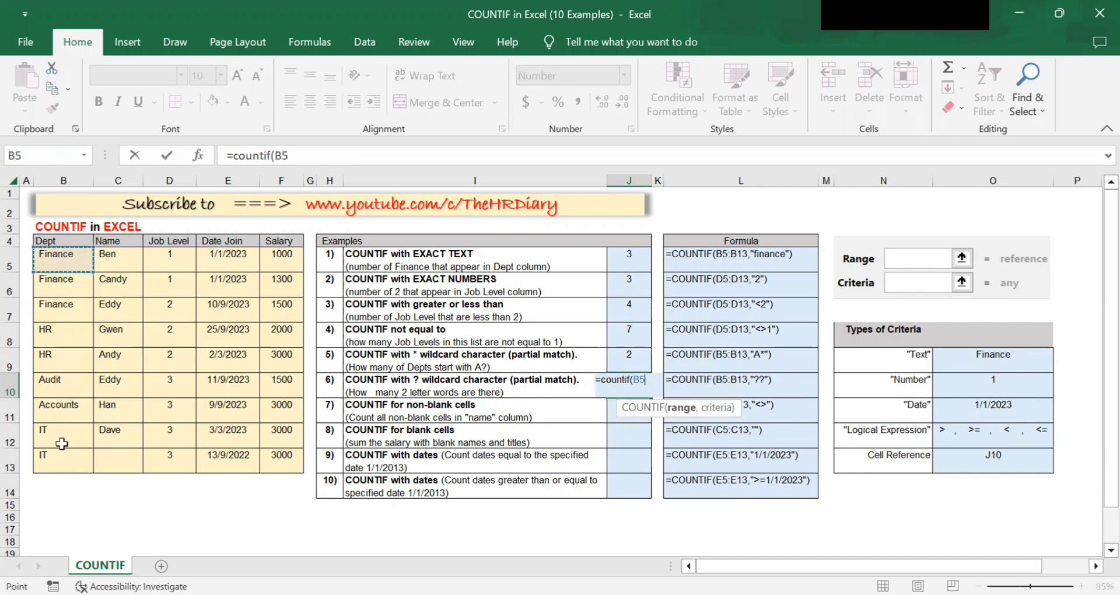
drag(62, 444, 61, 461)
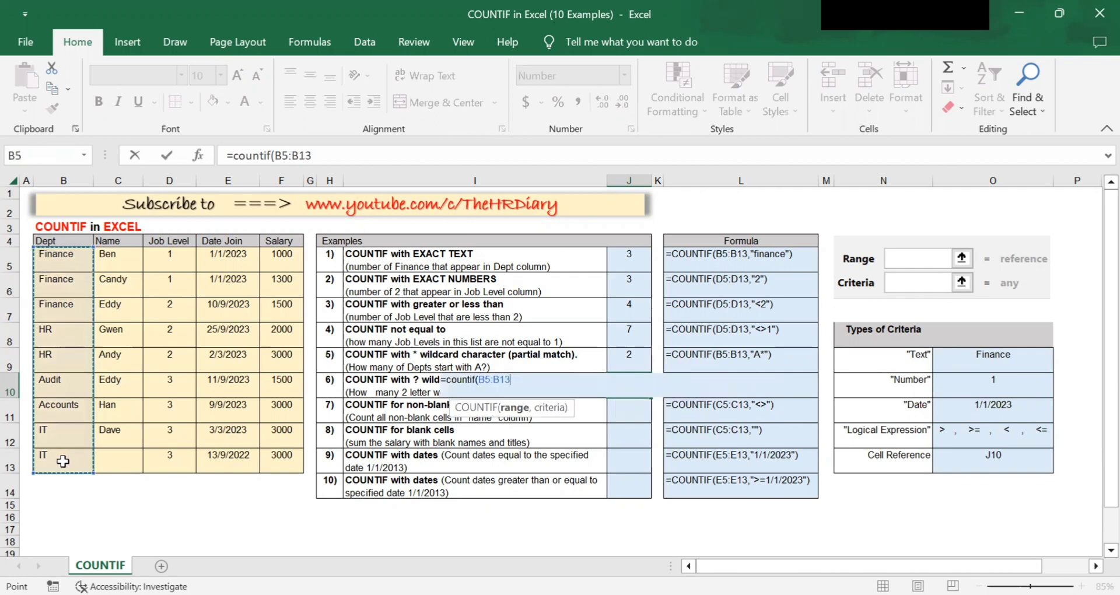
text(,)
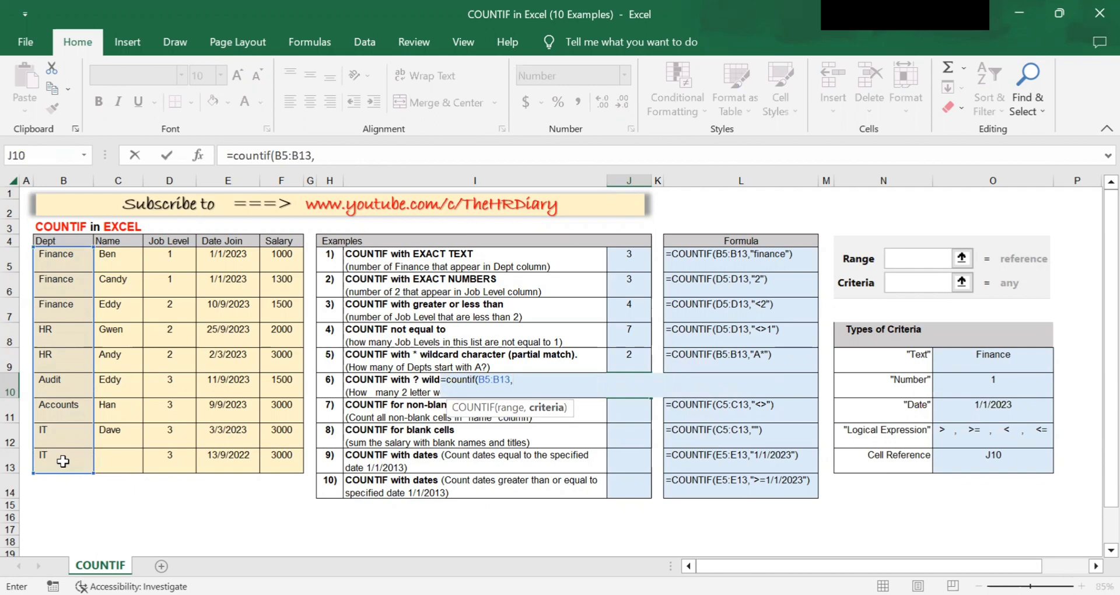
text(")
text(??)
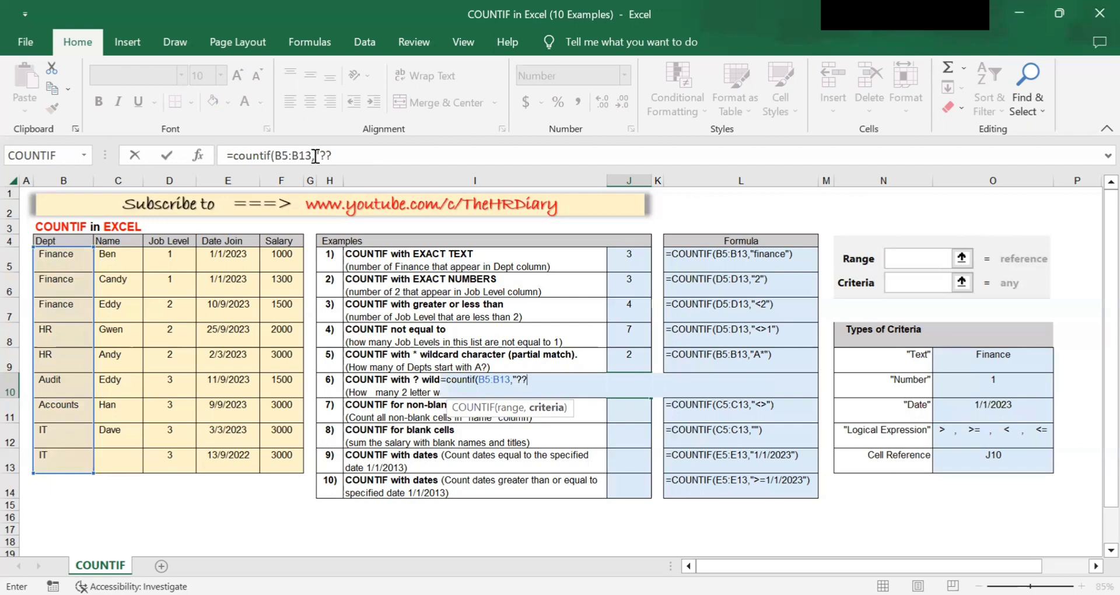
click(345, 158)
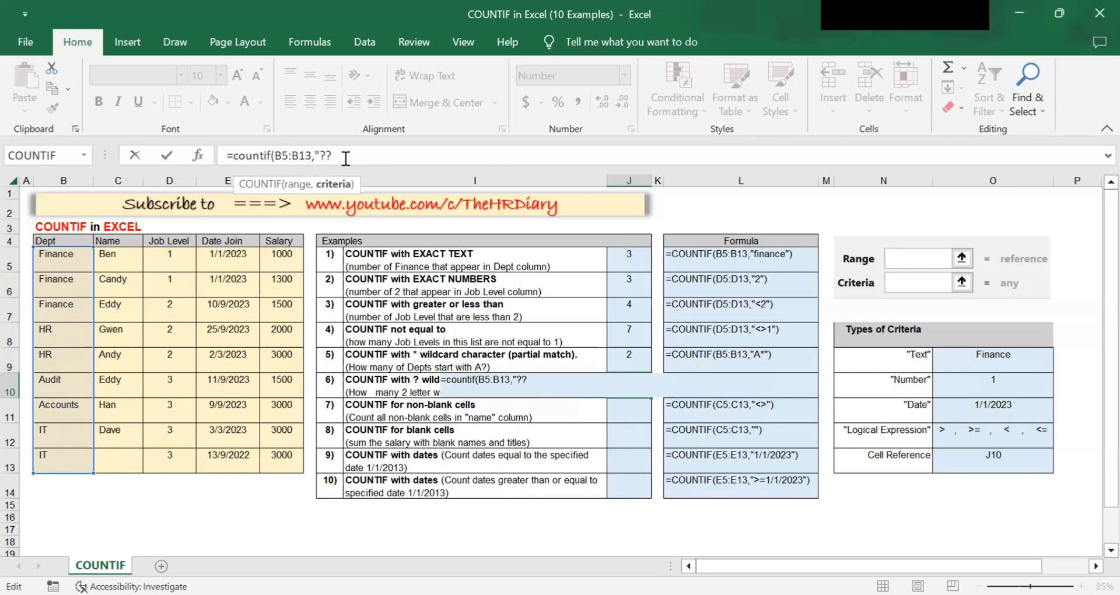
text("))
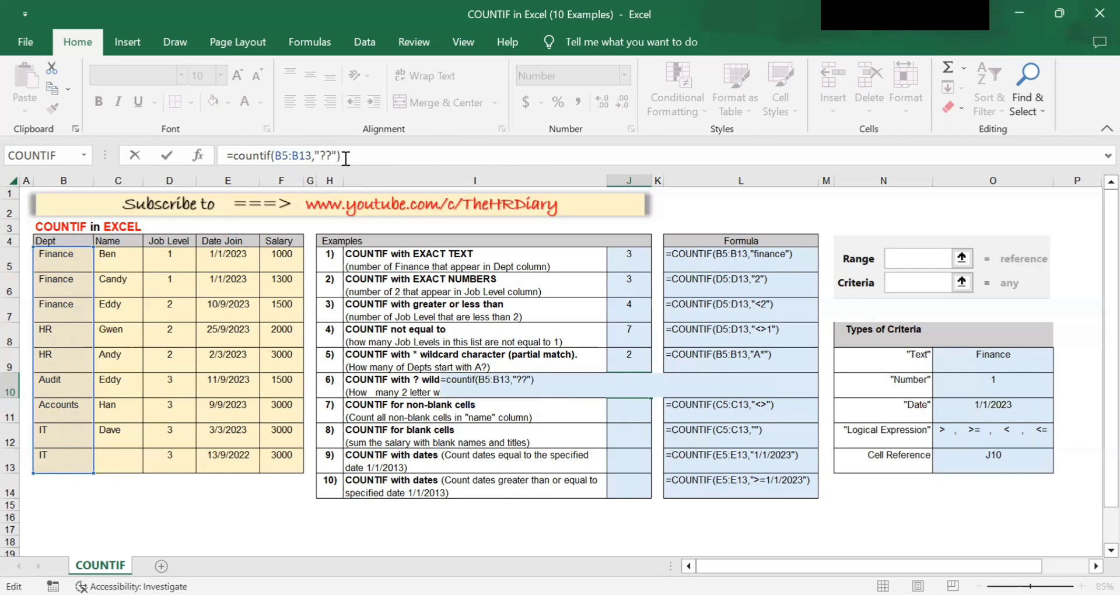
key(Return)
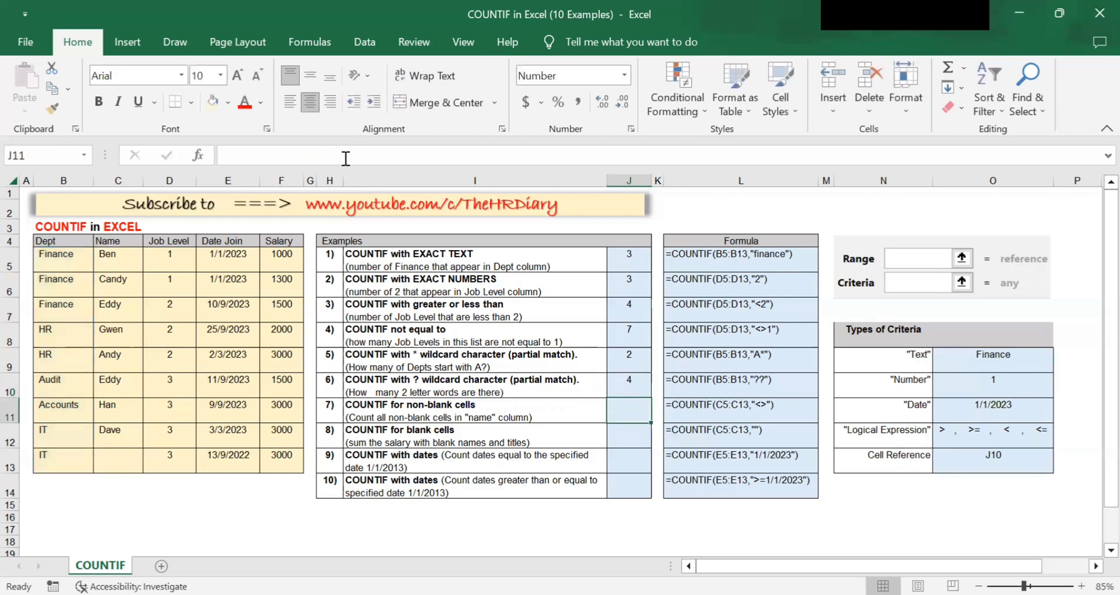
- Check the J10 formula against the HR and IT entries in Dept, and view the non-blank cells example in I11
key(Up)
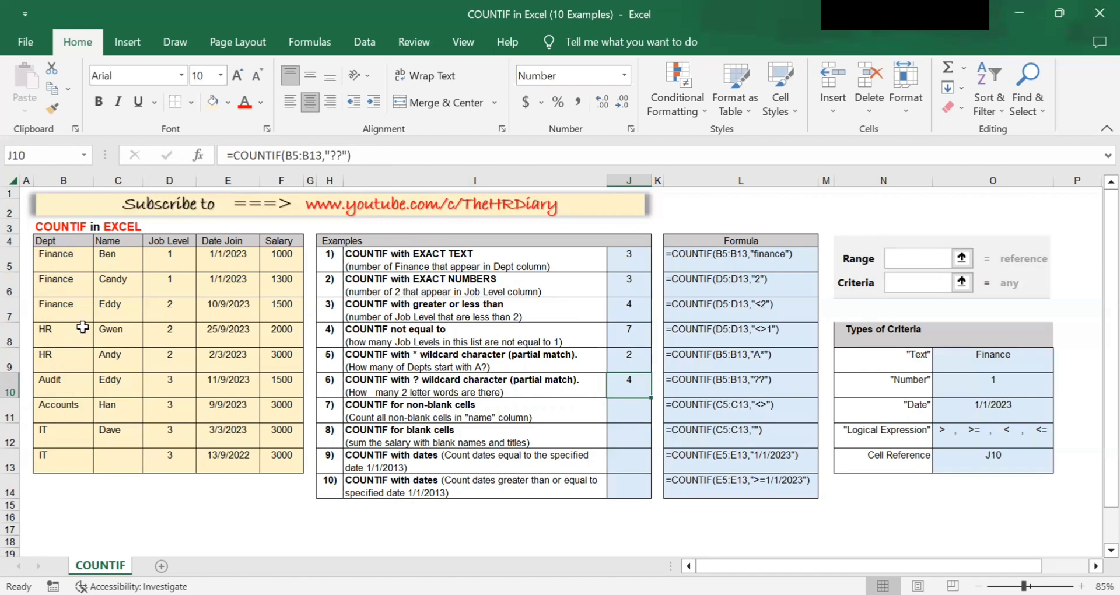
click(63, 337)
click(57, 359)
click(68, 438)
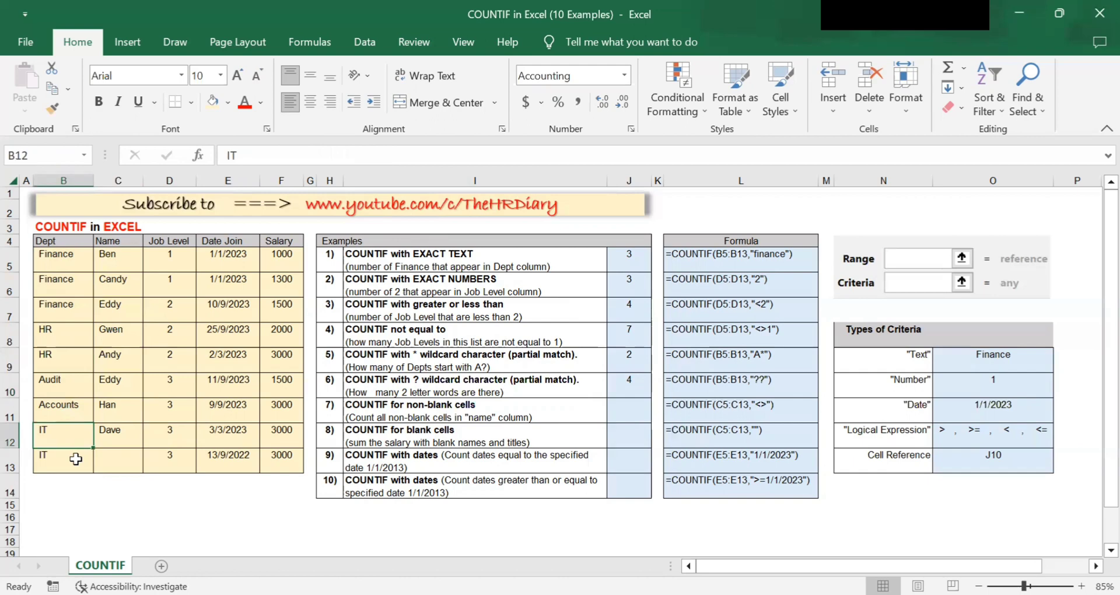
click(76, 459)
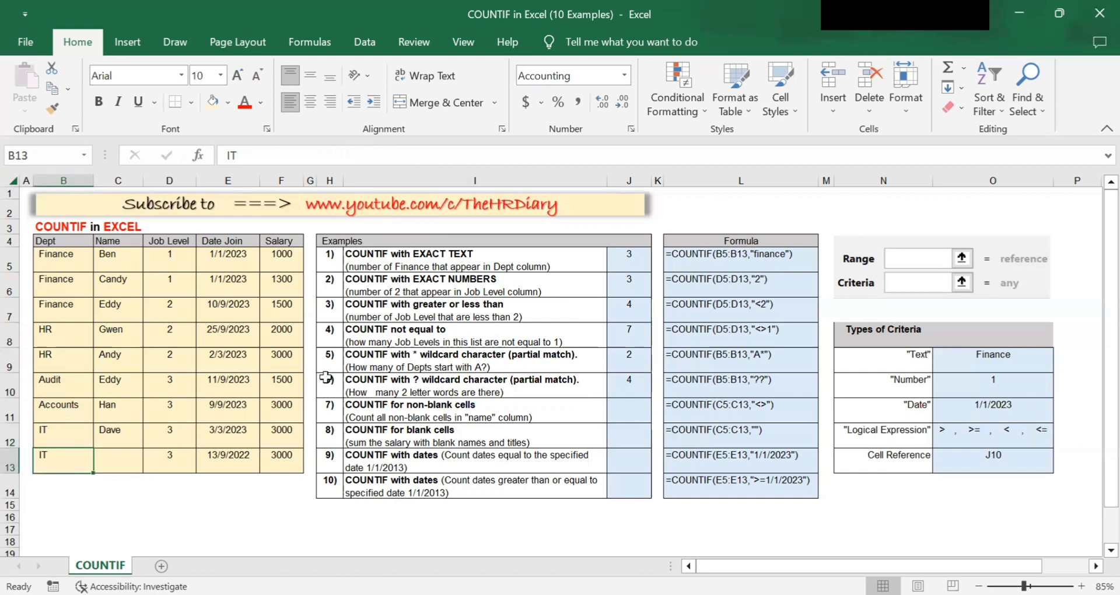
click(398, 410)
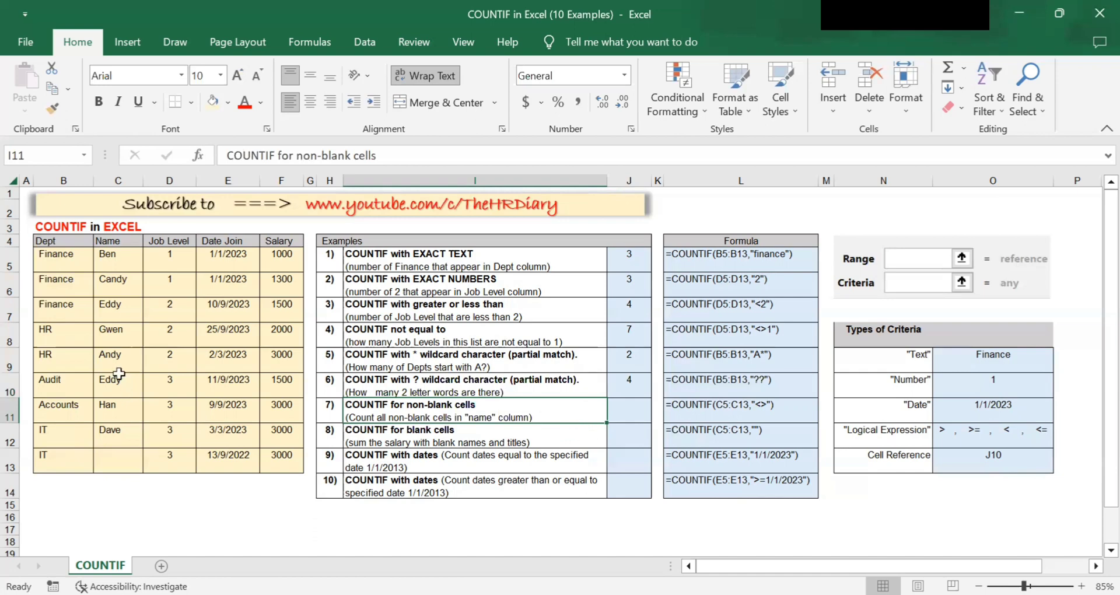
- Examine the entries in the Name column, including the empty cell C13, for the non-blank cells example
drag(117, 232, 117, 465)
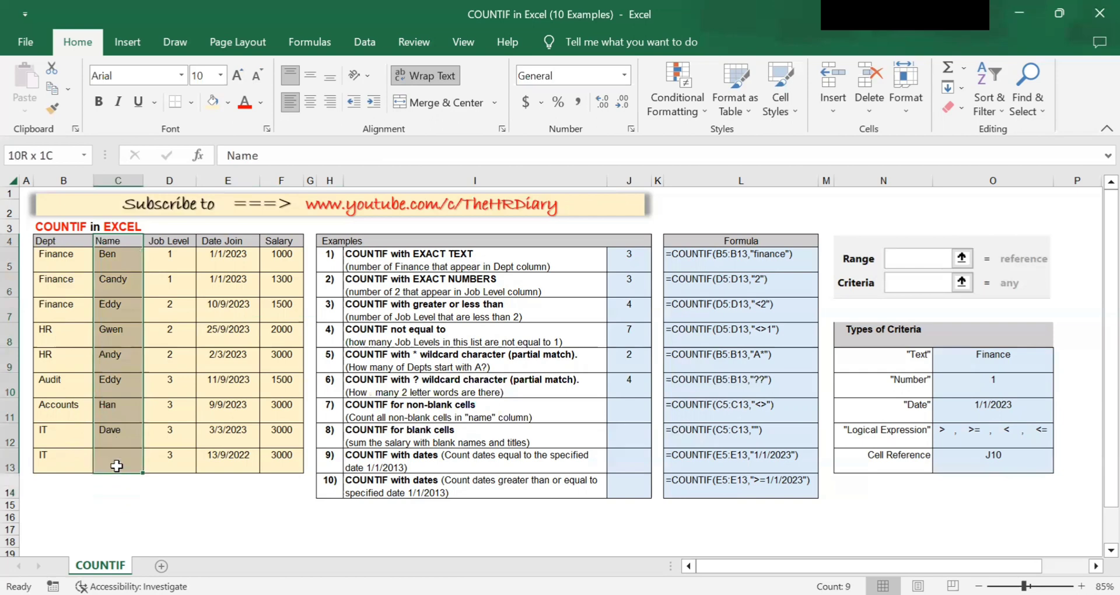
click(116, 385)
click(106, 470)
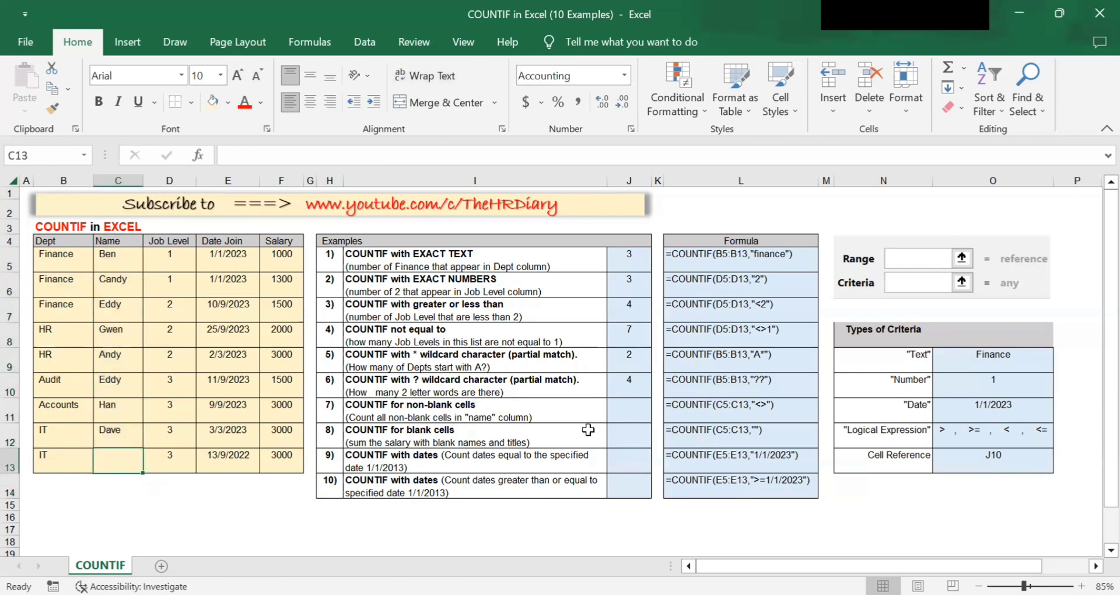
- Enter =COUNTIF(C5:C13,"<>") in J11 to count the non-blank cells in the Name column
click(634, 415)
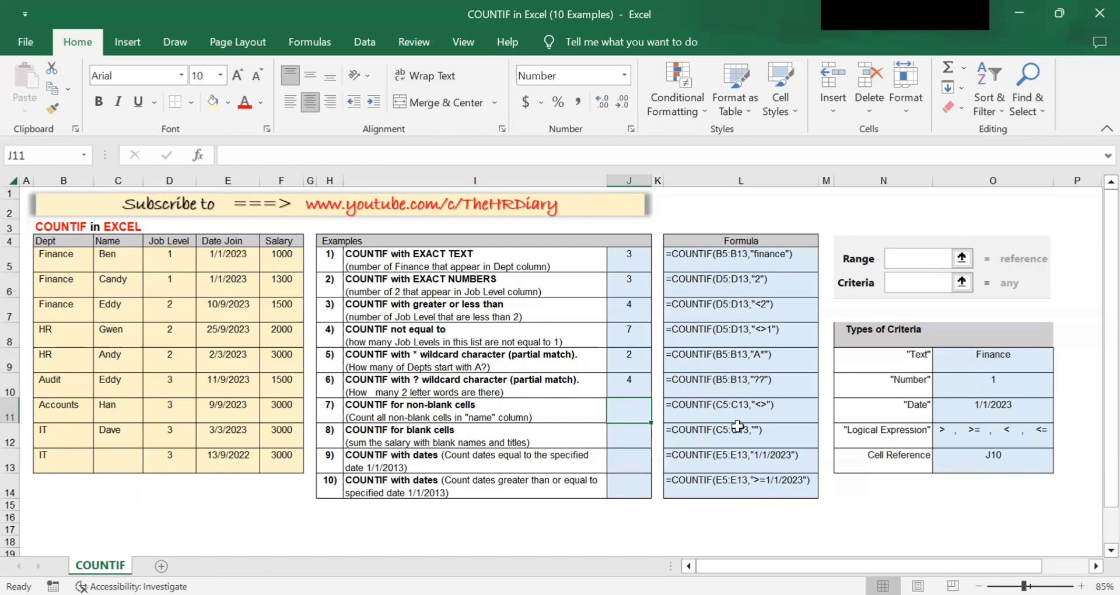
text(=)
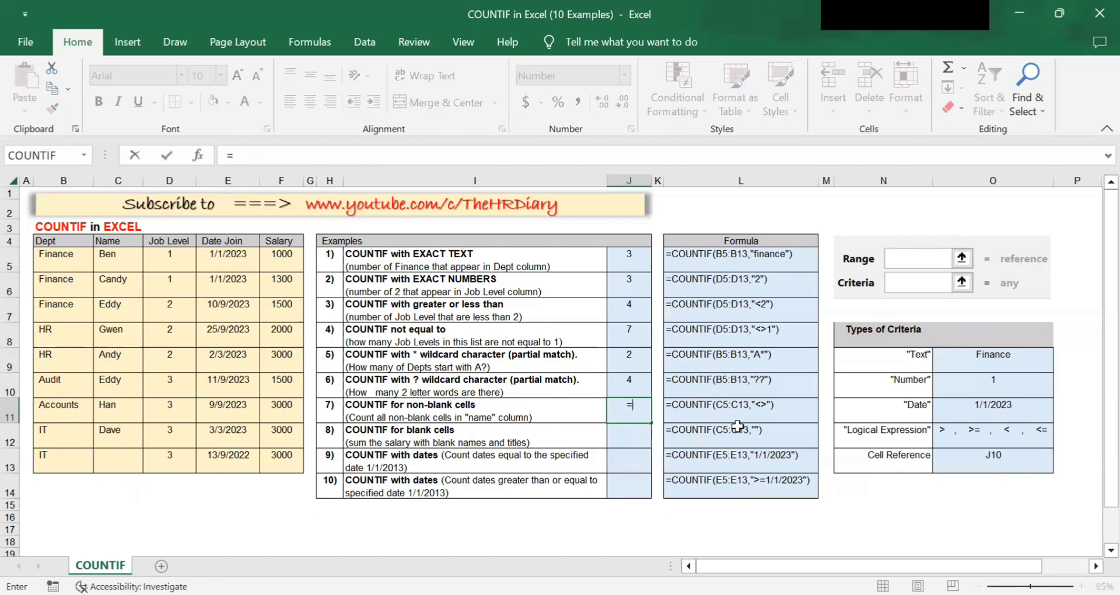
text(c)
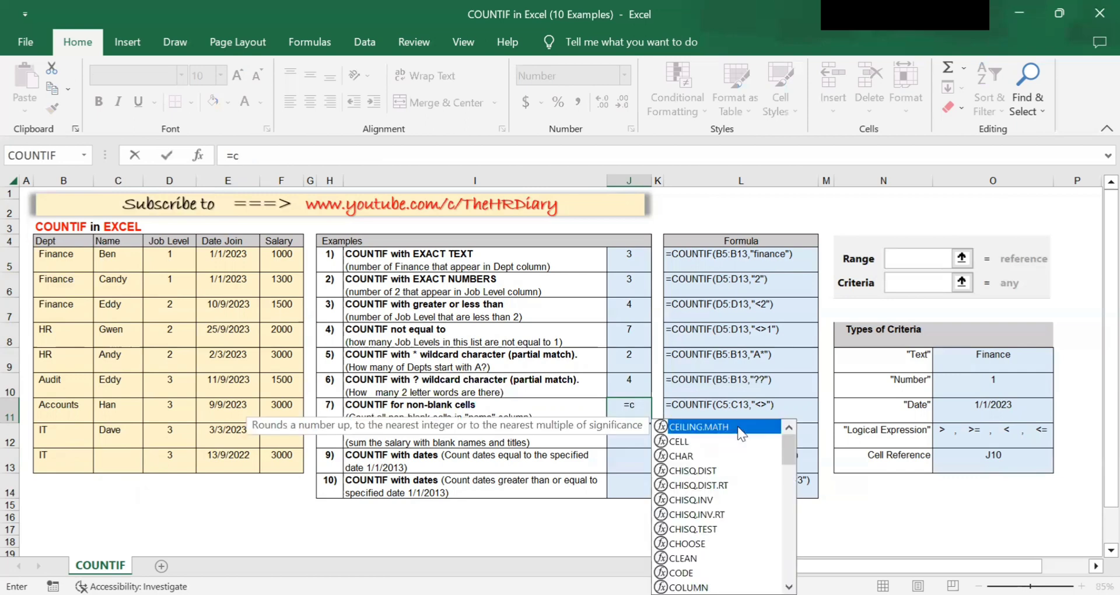
text(ounti)
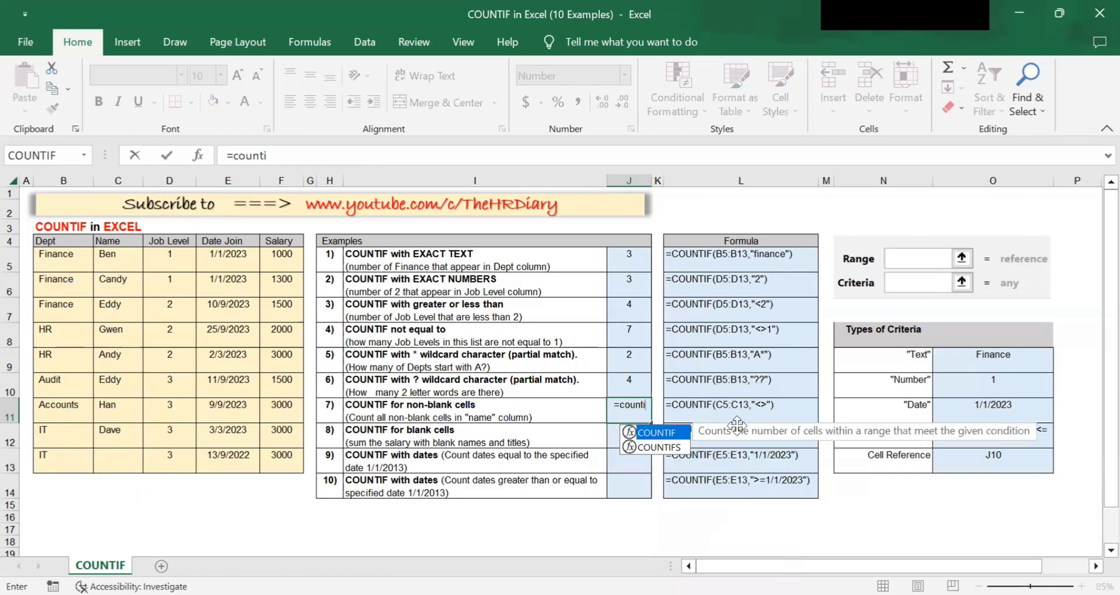
text(f)
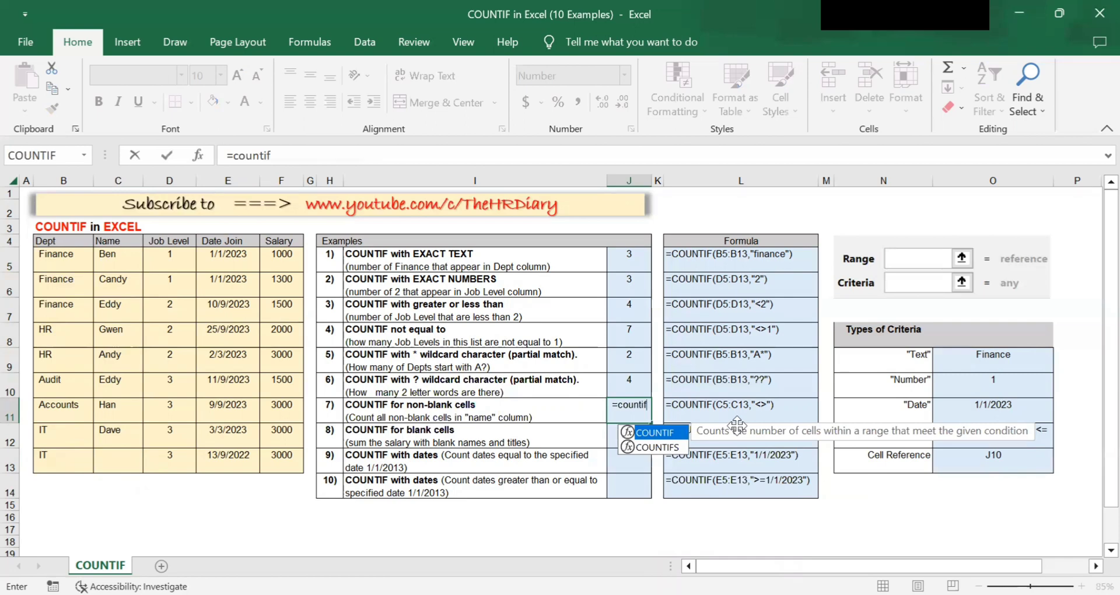
text(()
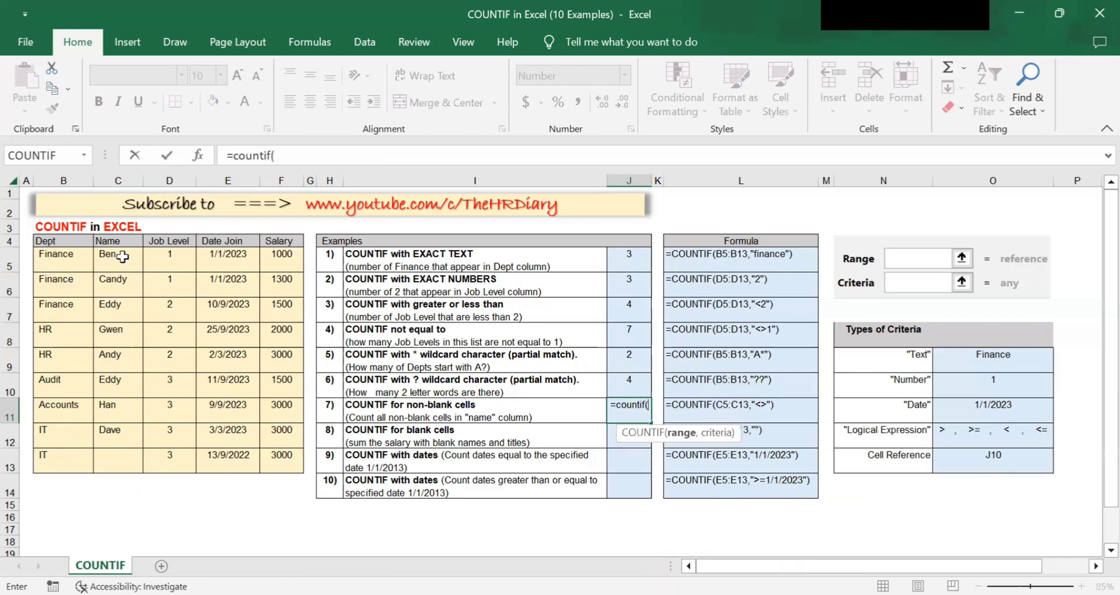
drag(123, 257, 133, 461)
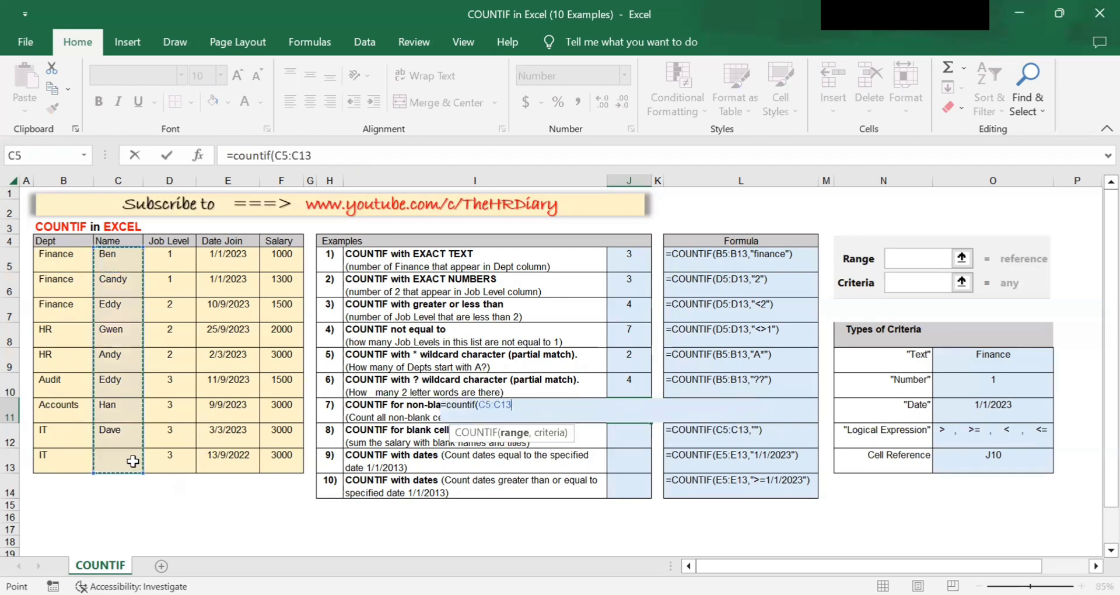
text(,")
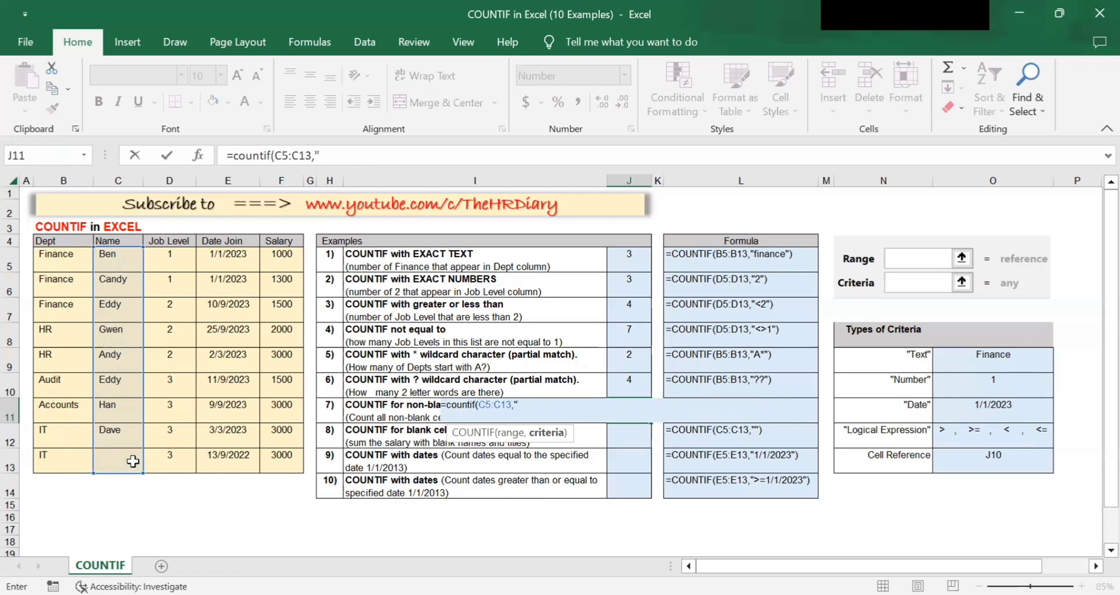
text(<>)
key(F2)
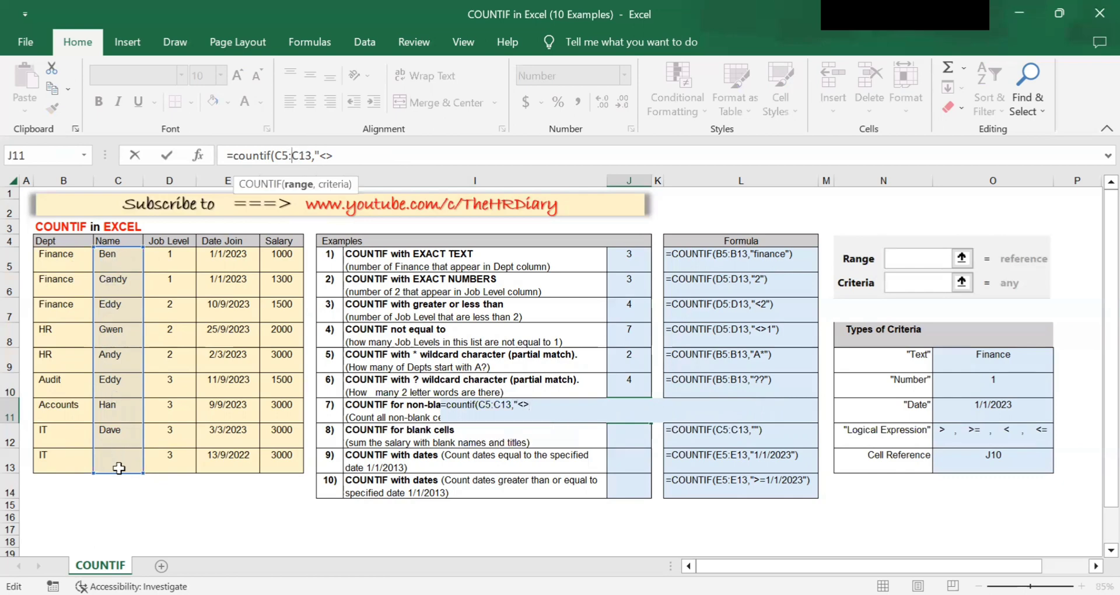
click(379, 165)
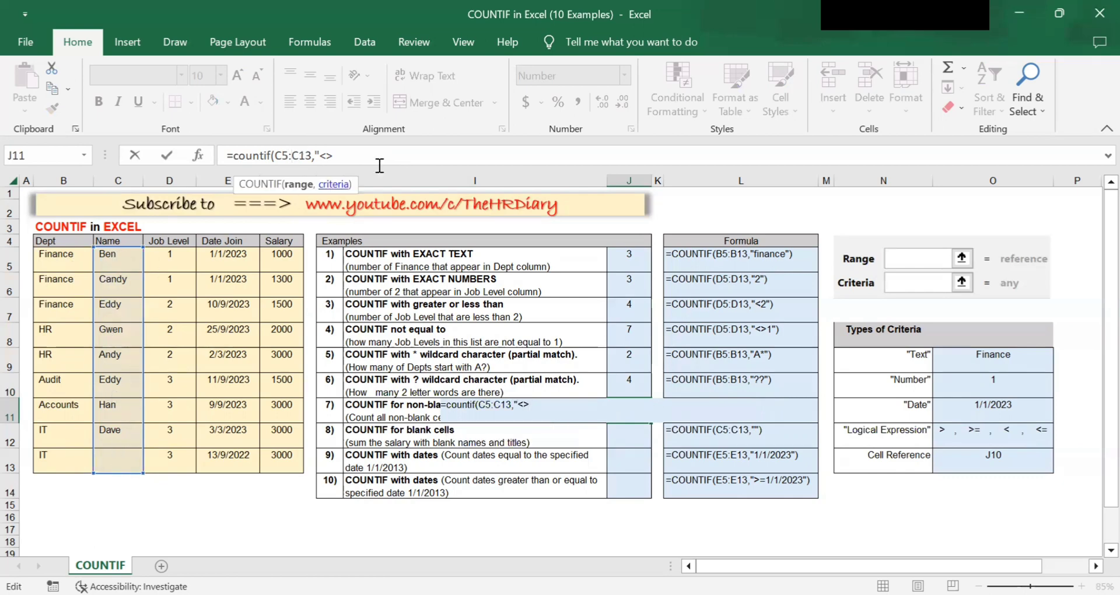
click(410, 152)
text("))
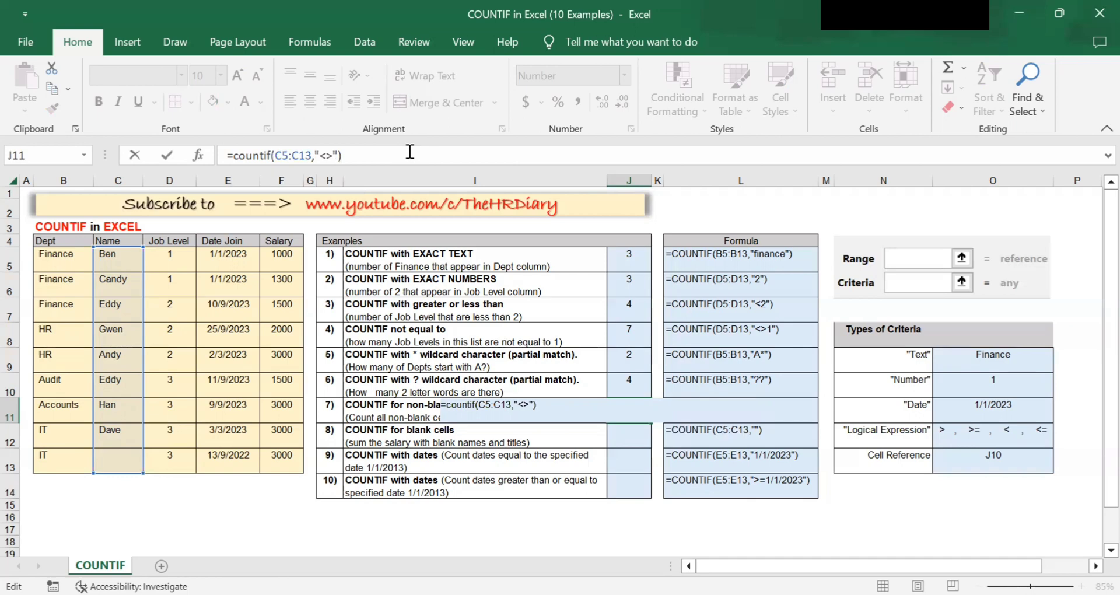
key(Return)
key(Up)
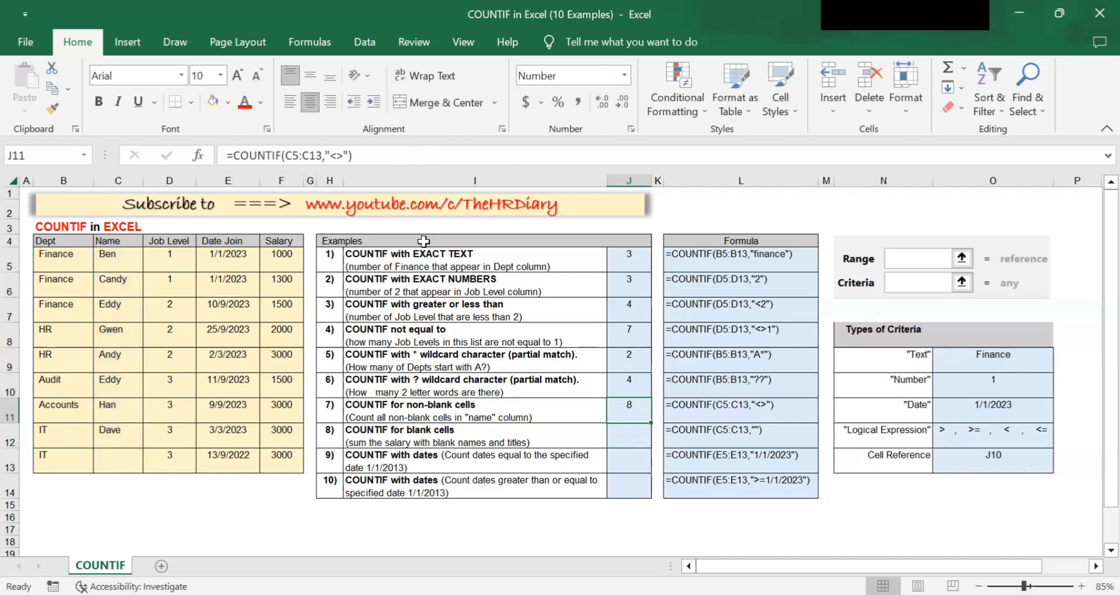
- Inspect the range and the <> criteria in the J11 COUNTIF formula, leaving it unedited
click(436, 156)
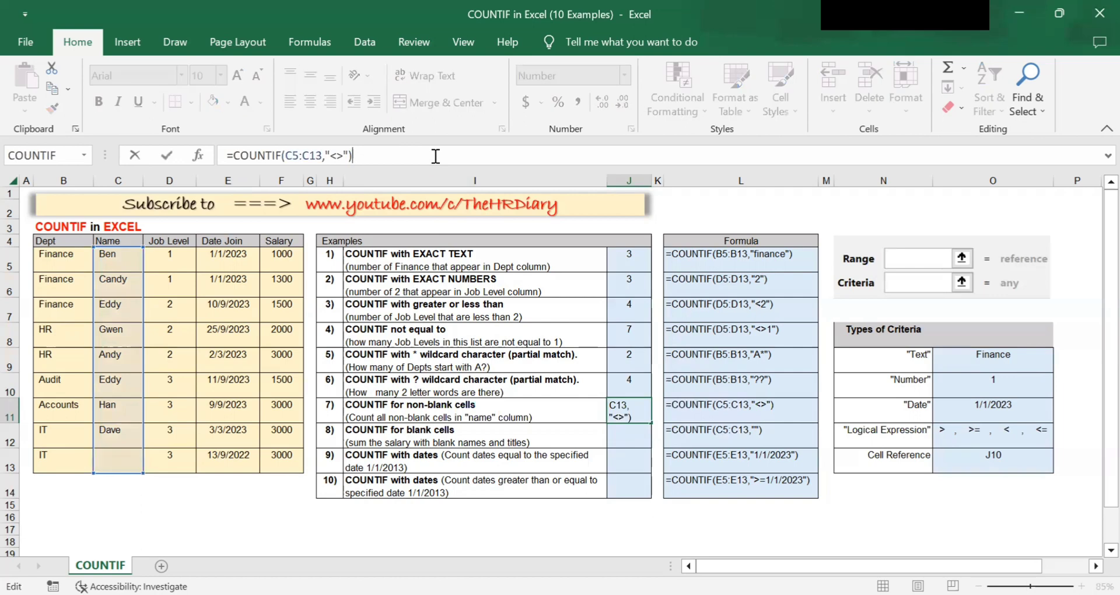
key(ctrl+Return)
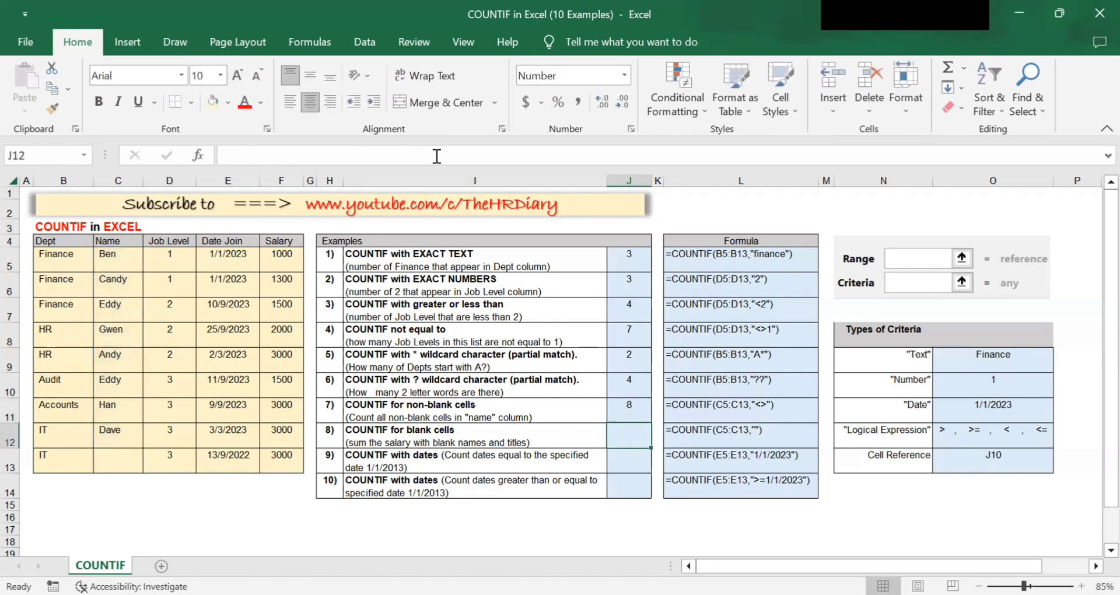
click(320, 155)
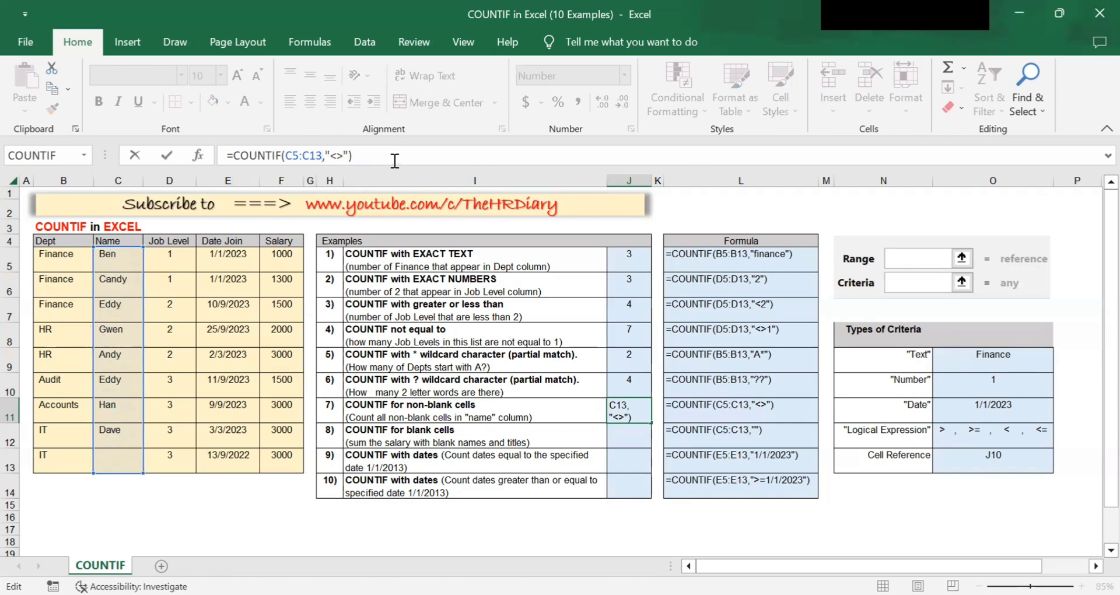
key(Return)
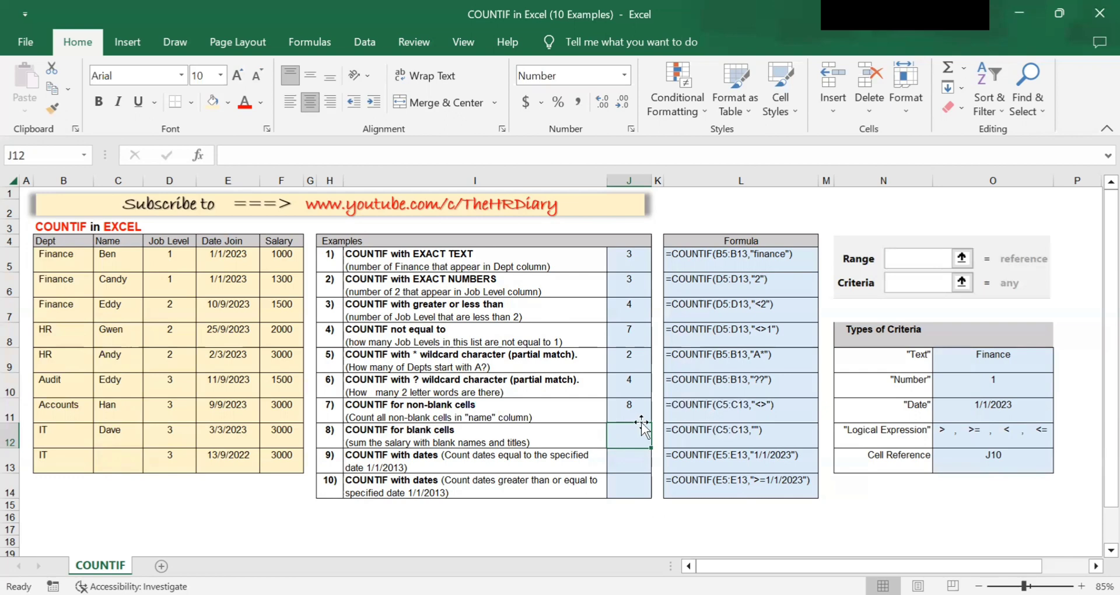
- Enter =COUNTIF(C5:C13,"") in J12 to count the blank cells in the Name column
text(=)
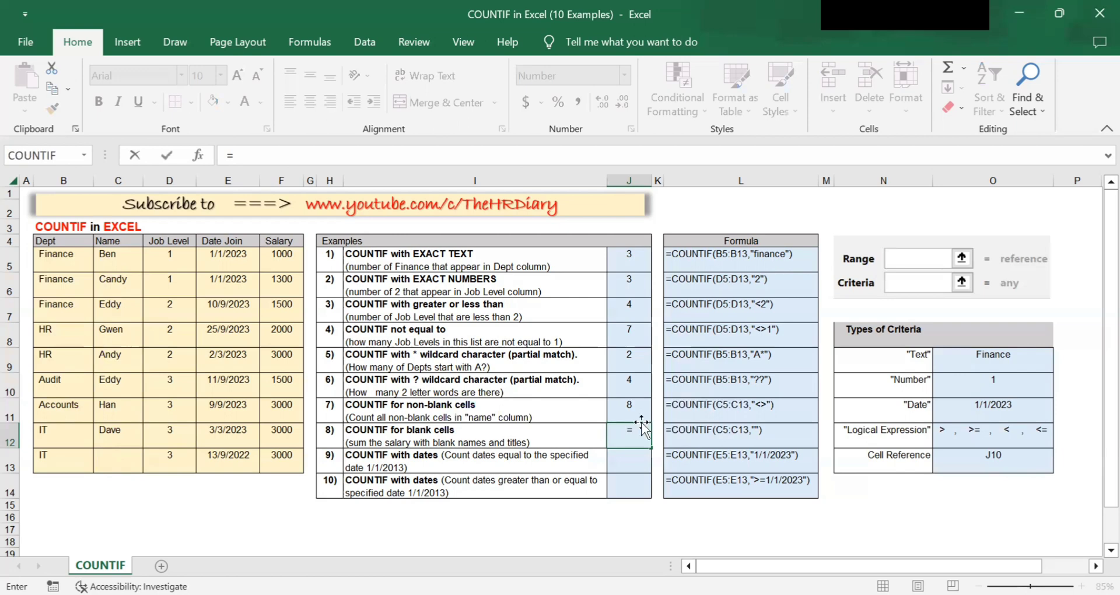
text(counti)
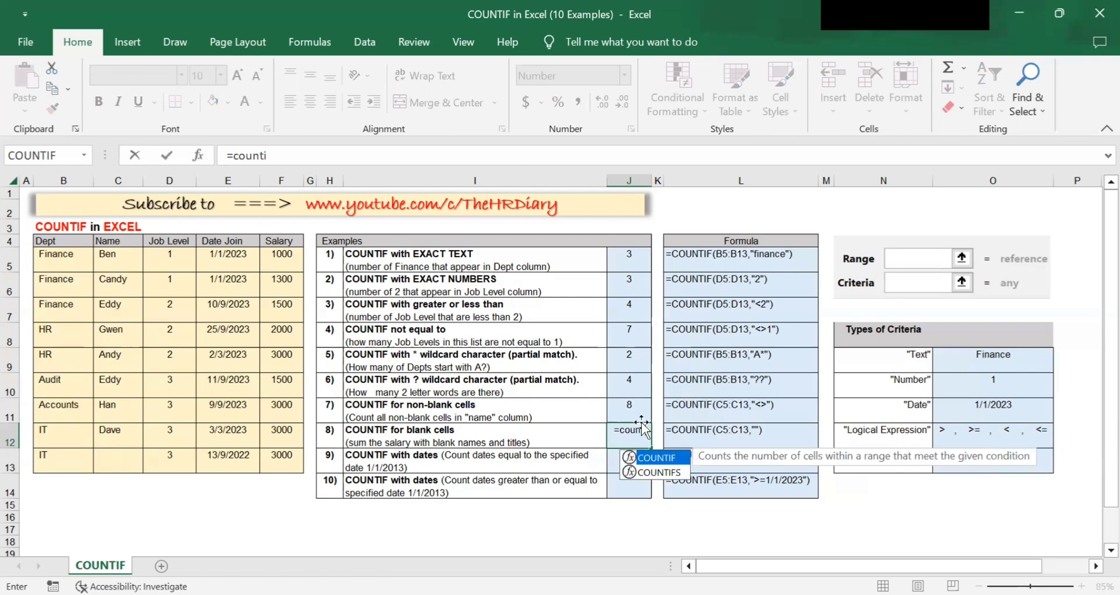
text(f()
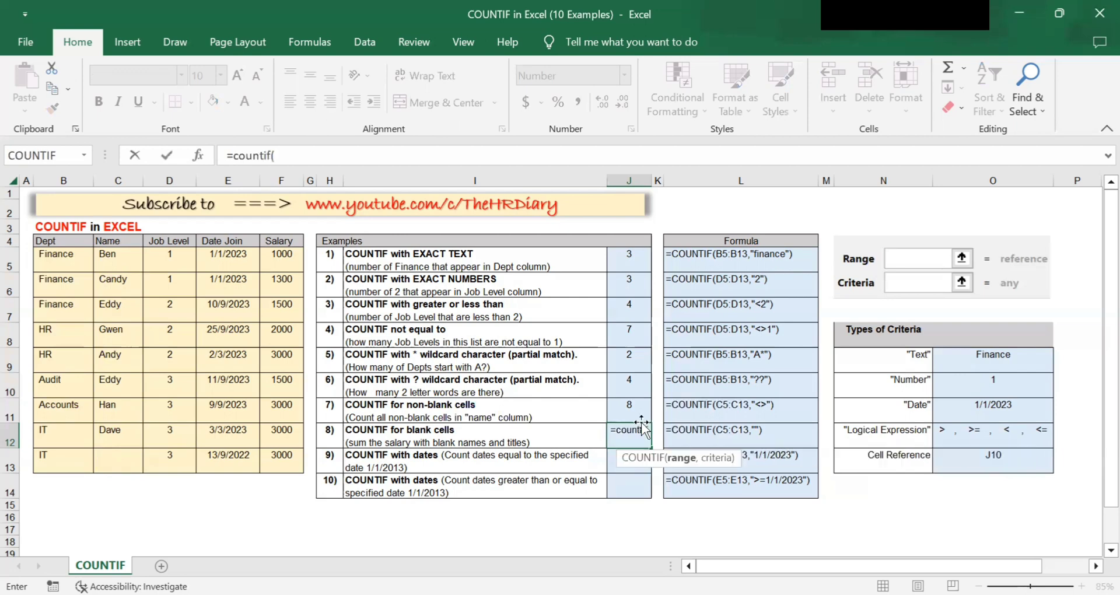
drag(123, 260, 140, 455)
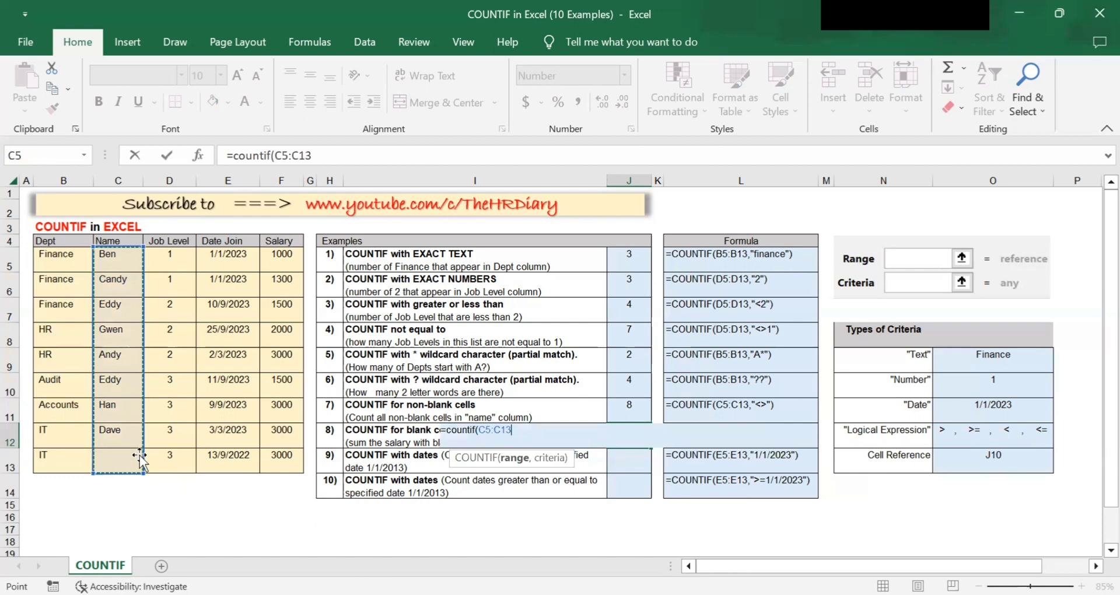
text(,)
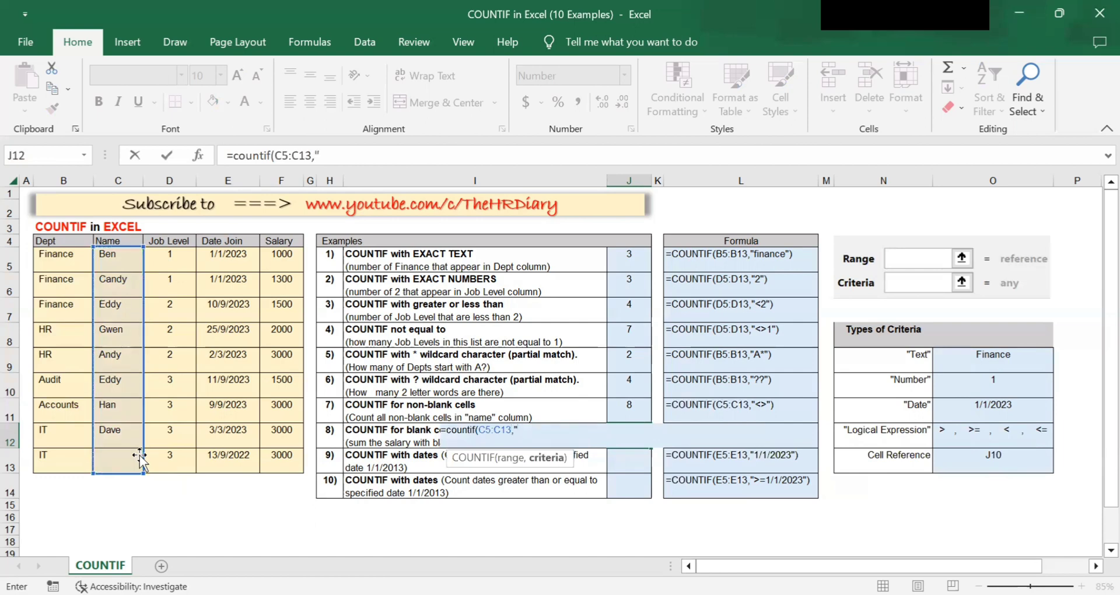
text("")
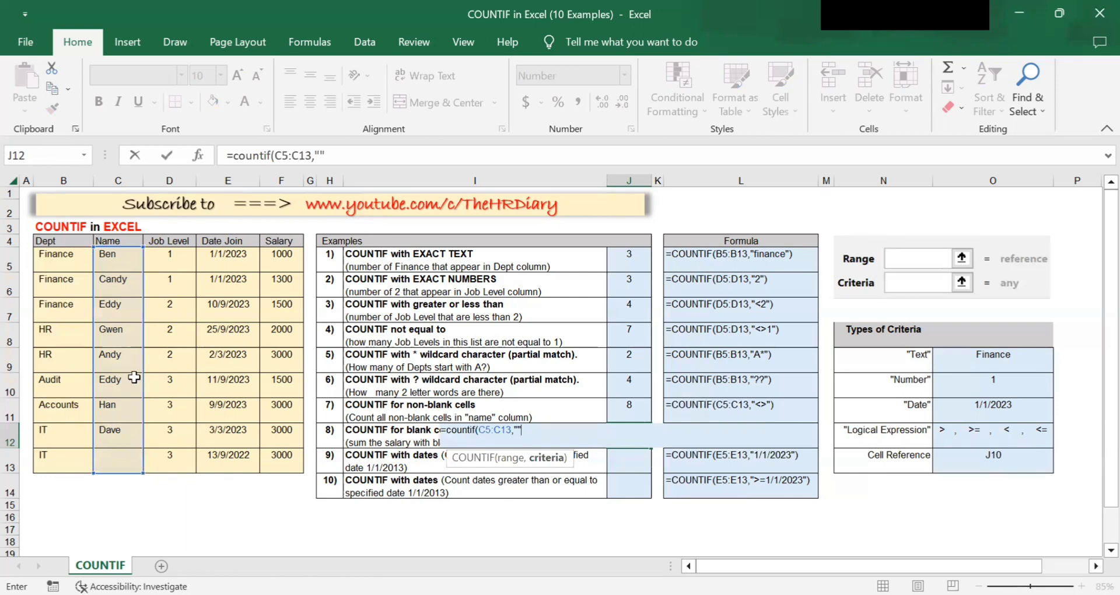
double_click(332, 157)
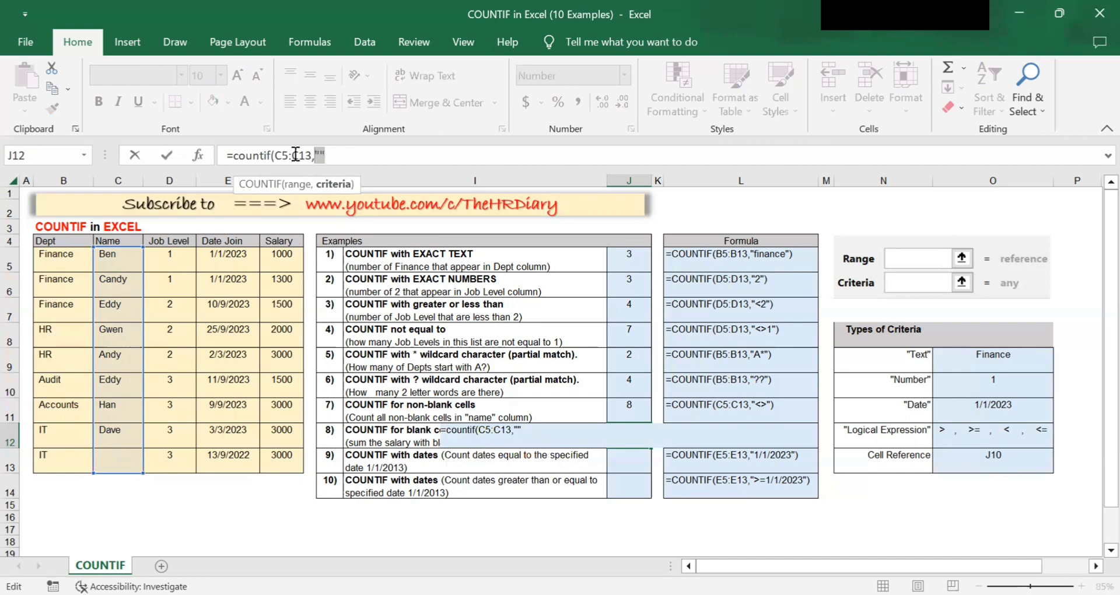
click(282, 157)
drag(274, 157, 313, 156)
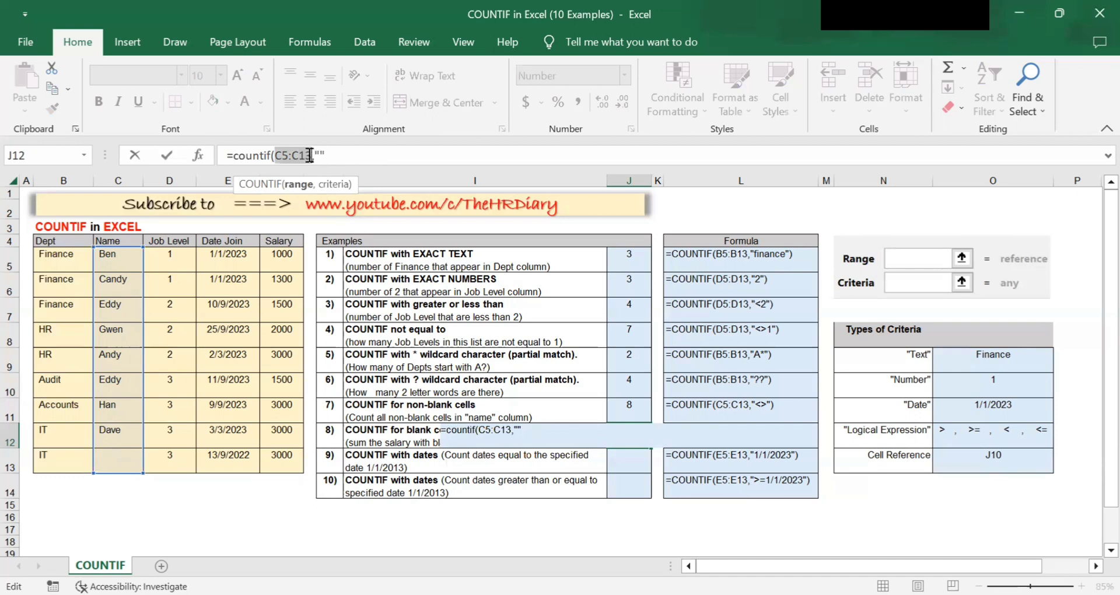
click(348, 164)
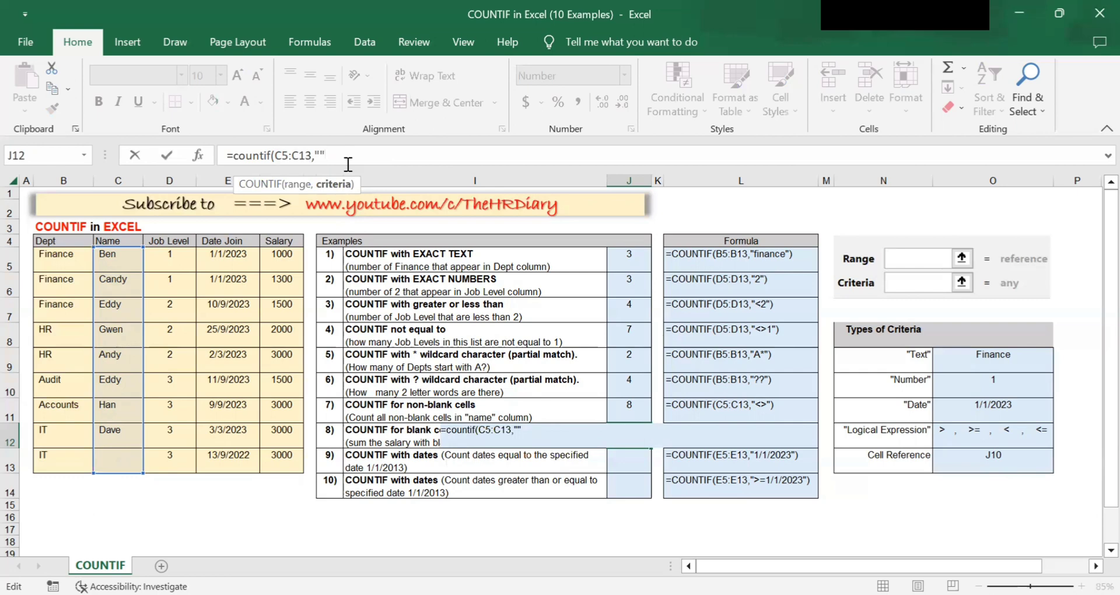
key(Return)
key(Up)
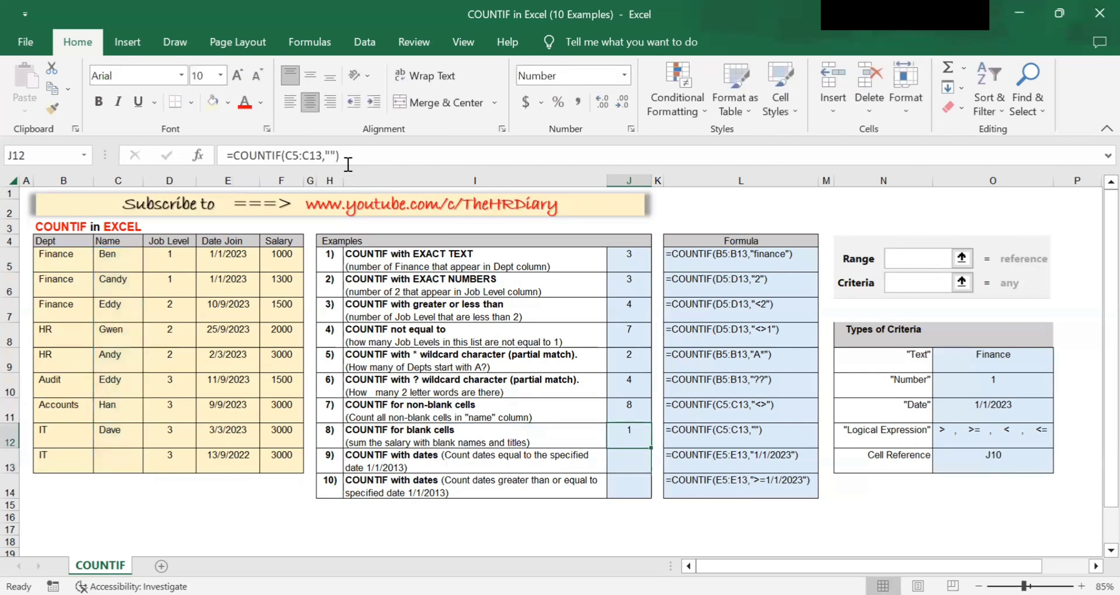
- Review the J12 blank-cells formula without editing it, and view the equal-to-date example in I13
click(348, 163)
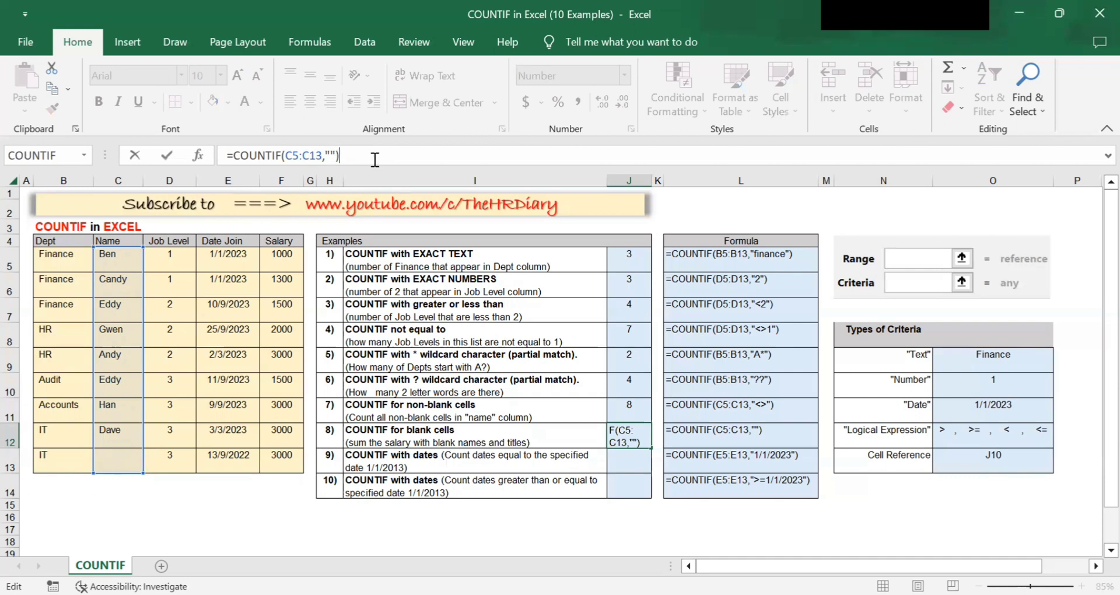
key(ctrl+Return)
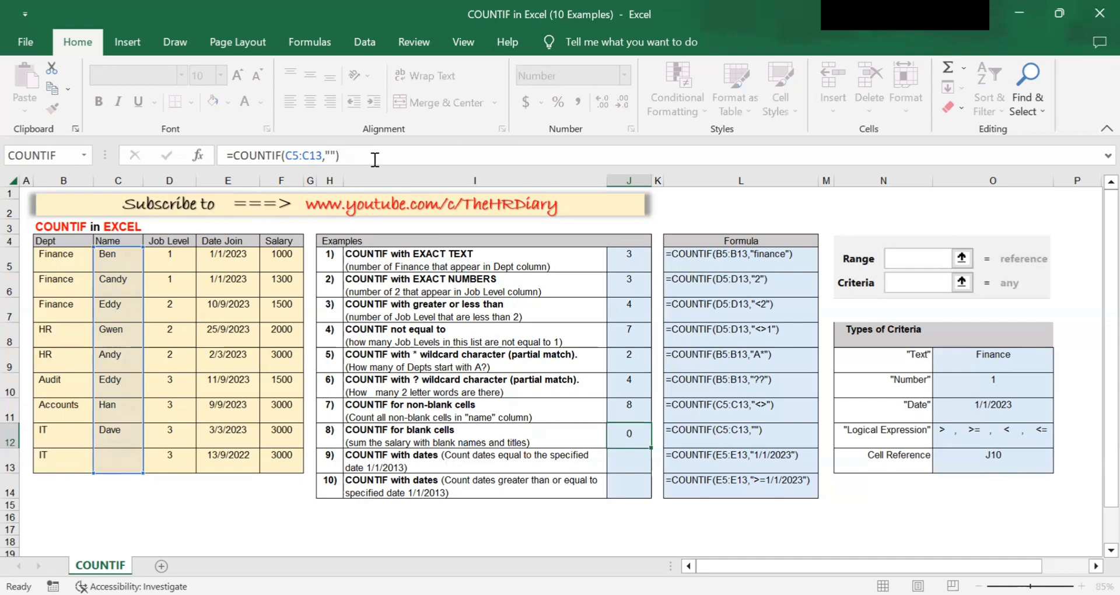
key(Return)
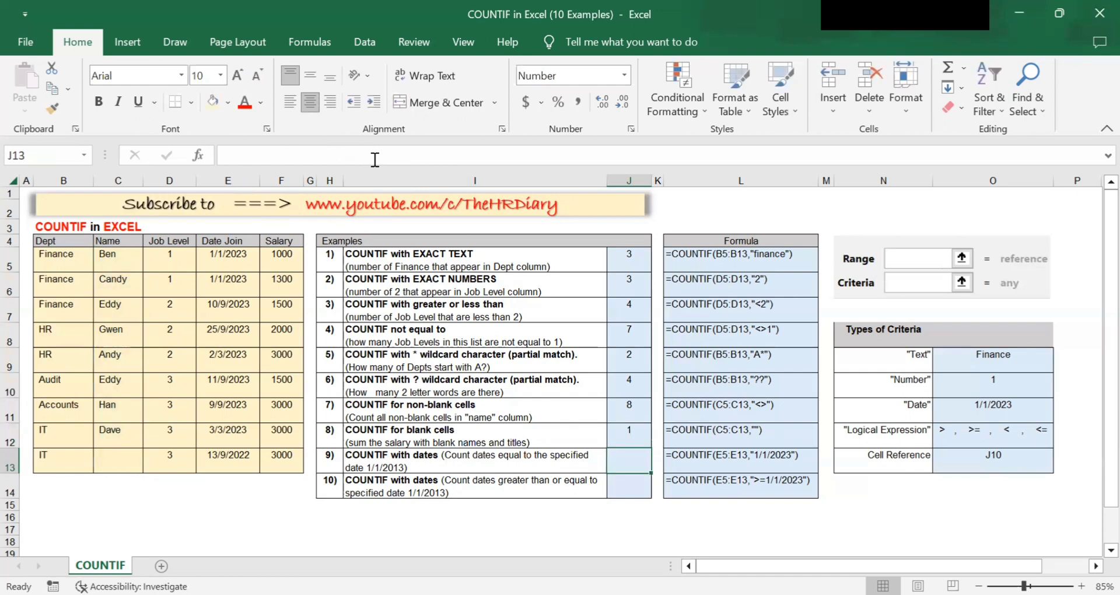
key(Left)
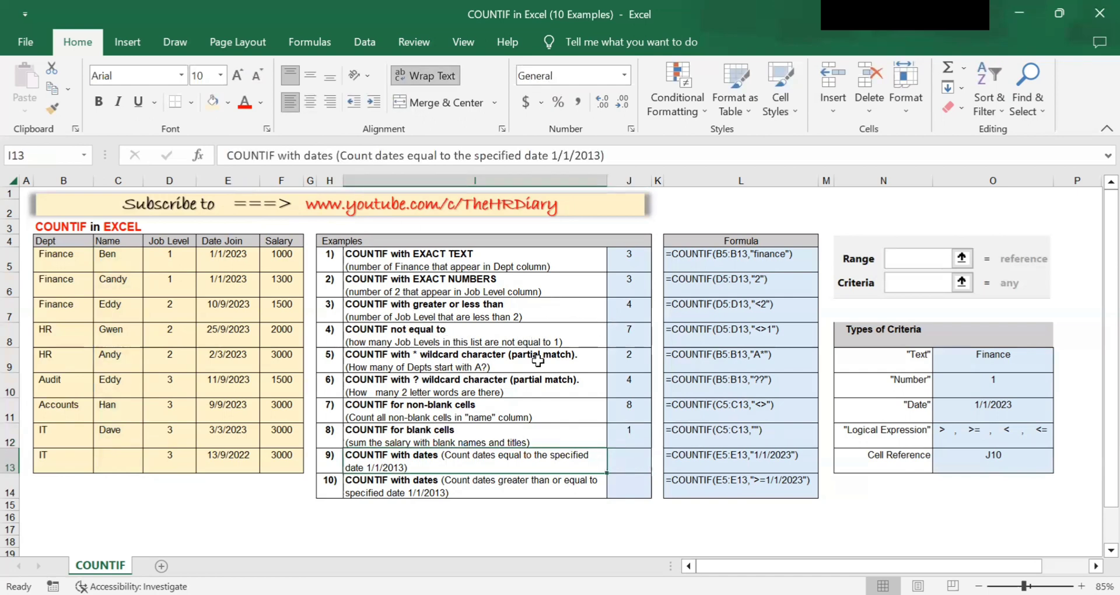
- Correct the specified date in the equal-to-date example description in I13 to 1/1/2023
scroll(446, 454, down, 1)
scroll(446, 453, up, 1)
double_click(474, 459)
double_click(376, 468)
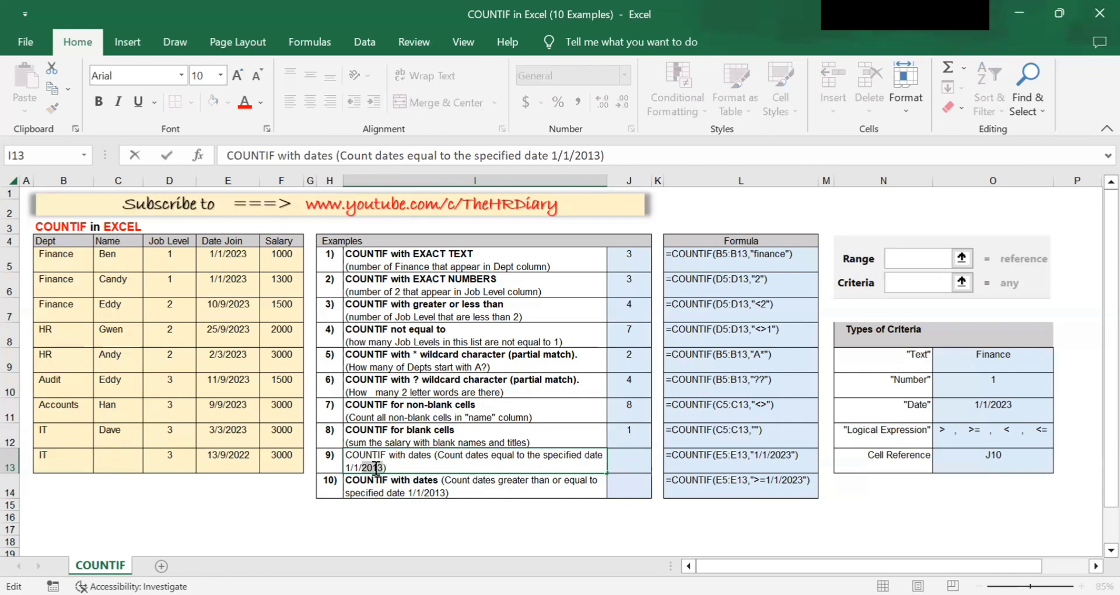
key(shift+Up)
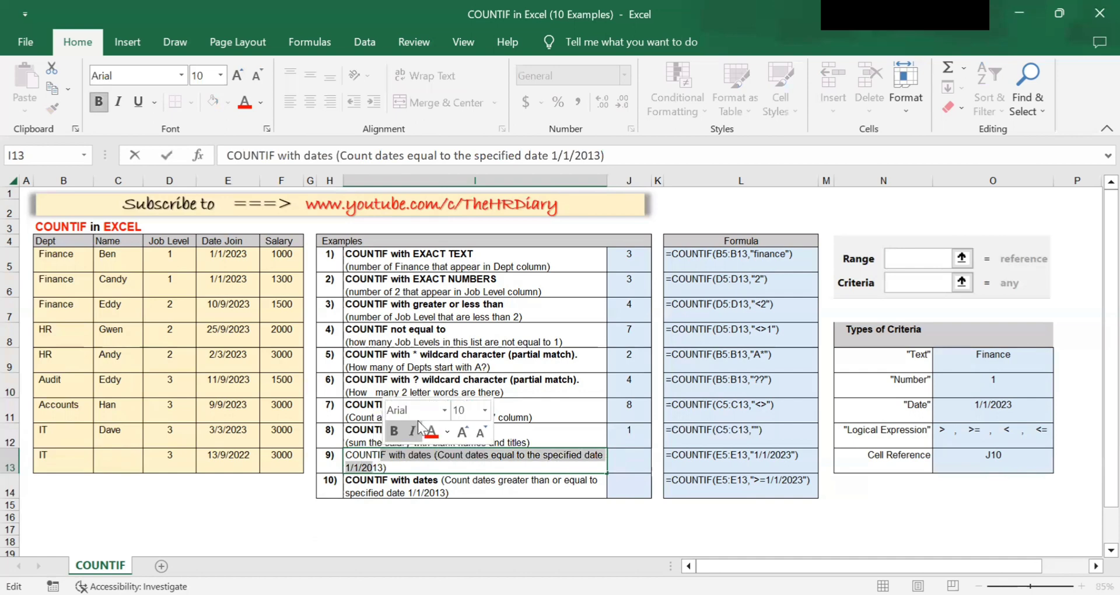
click(593, 156)
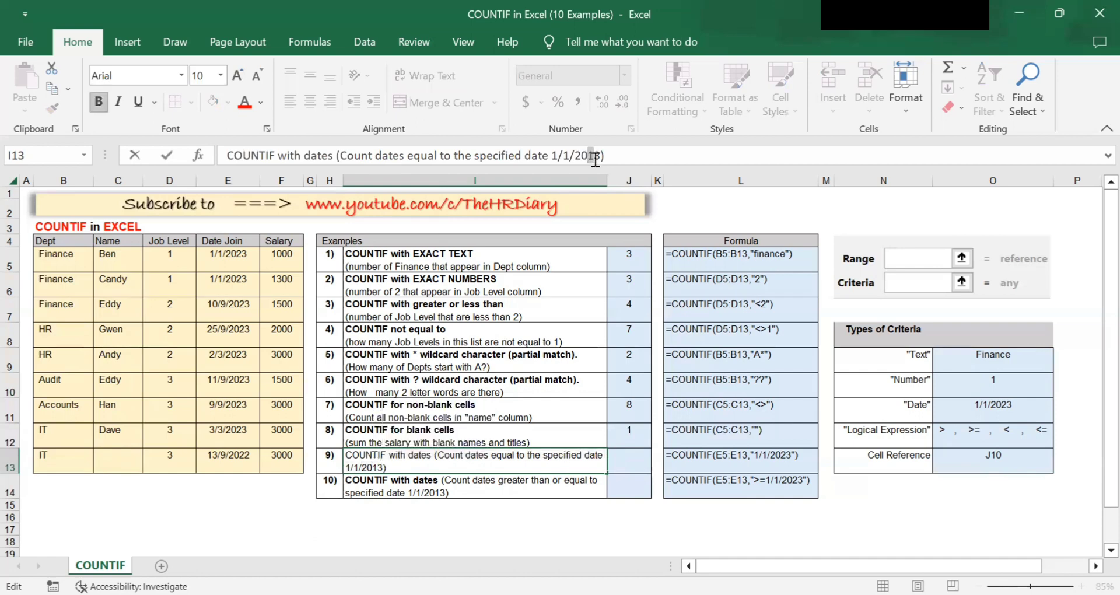
key(BackSpace)
text(2)
key(Return)
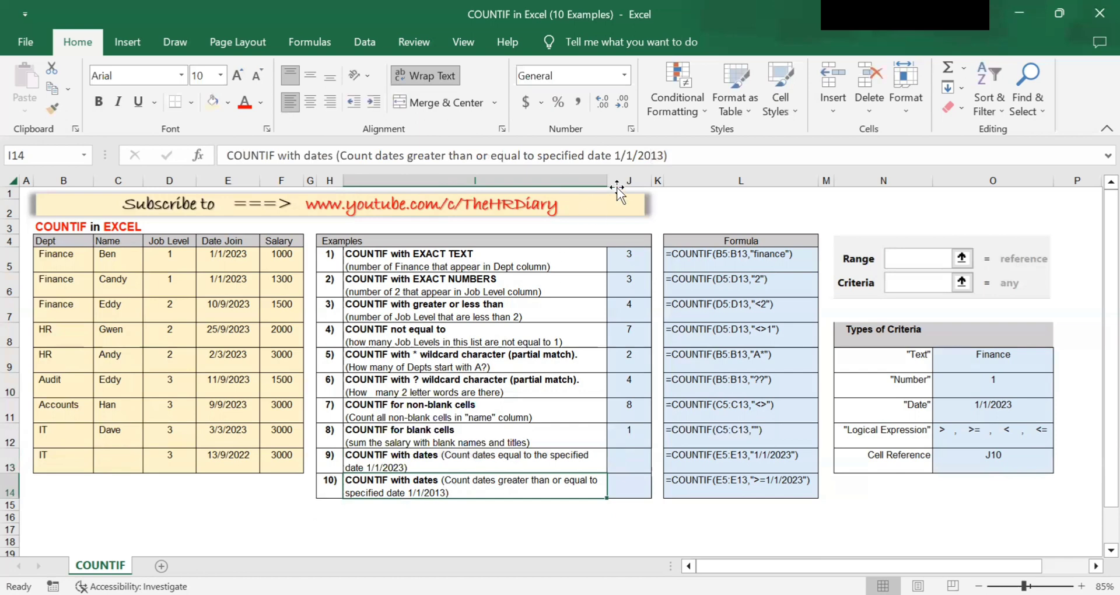
- Correct the specified date in the greater-than-or-equal example description in I14 to 1/1/2023
click(652, 155)
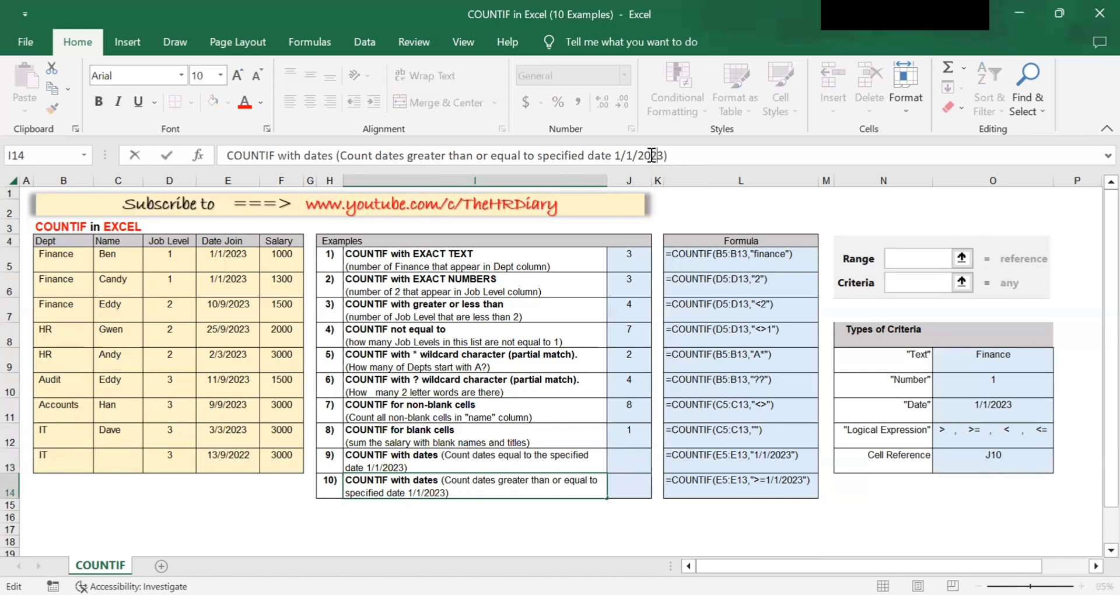
key(Return)
click(520, 376)
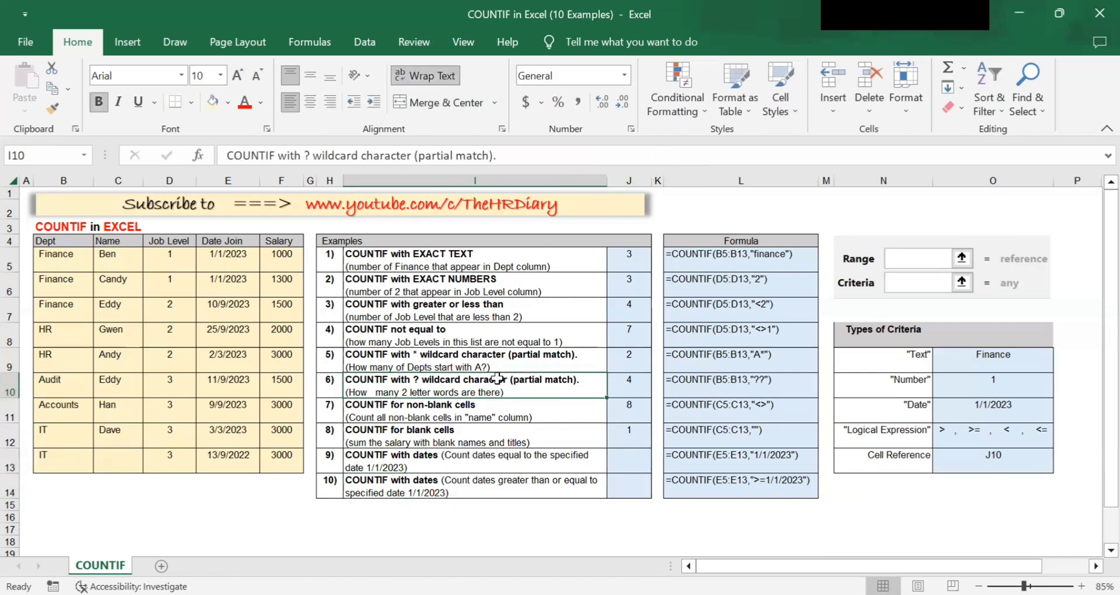
- Enter =COUNTIF(E5:E13,"1/1/2023") in J13 to count the Date Join entries equal to 1/1/2023
click(626, 458)
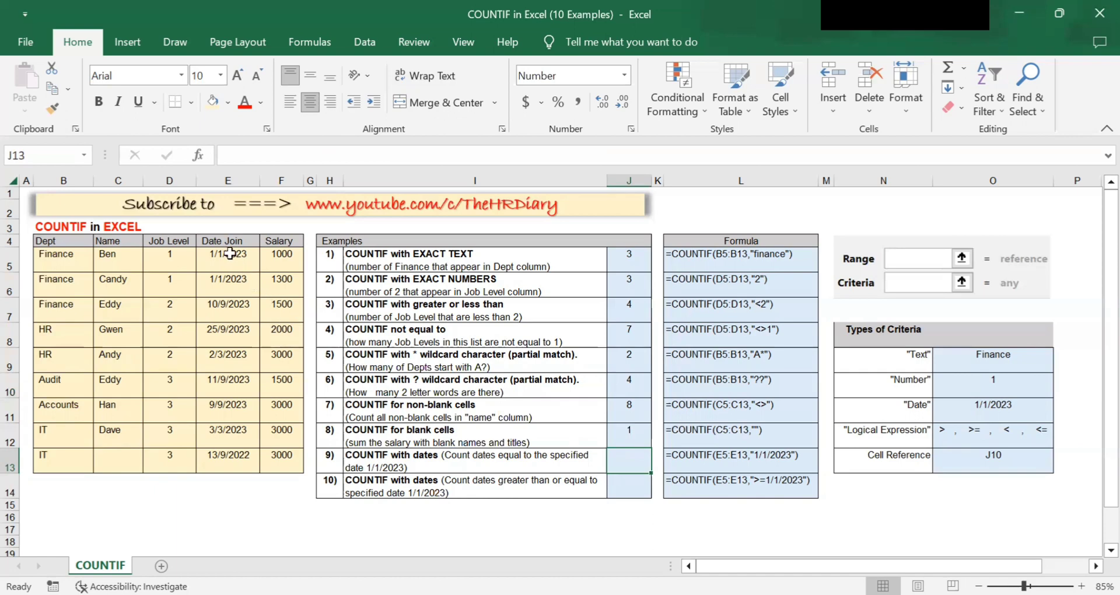
drag(247, 262, 248, 286)
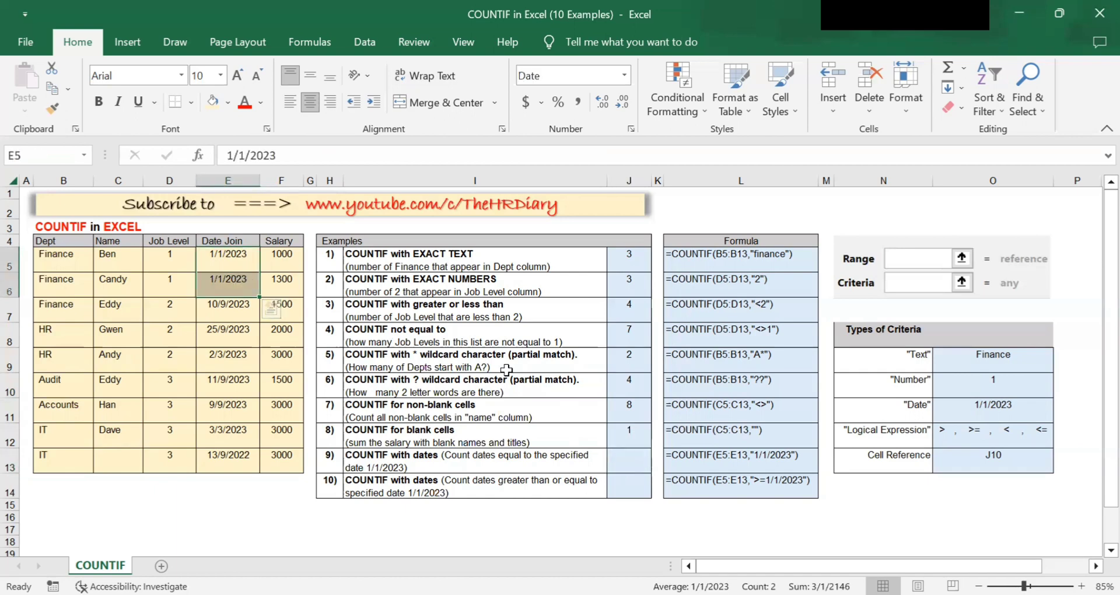
click(623, 458)
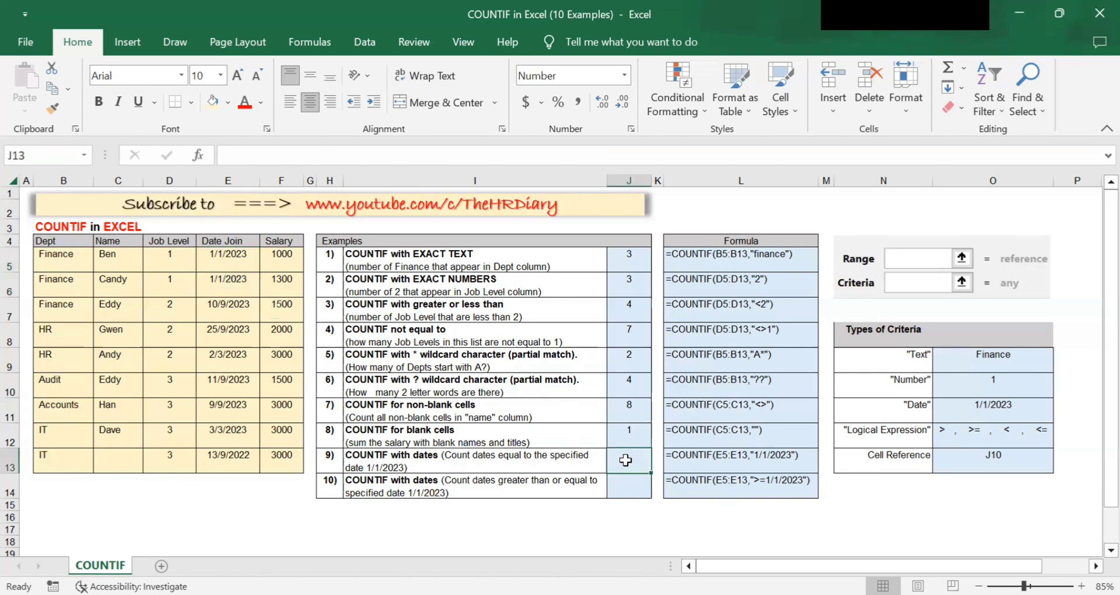
text(=)
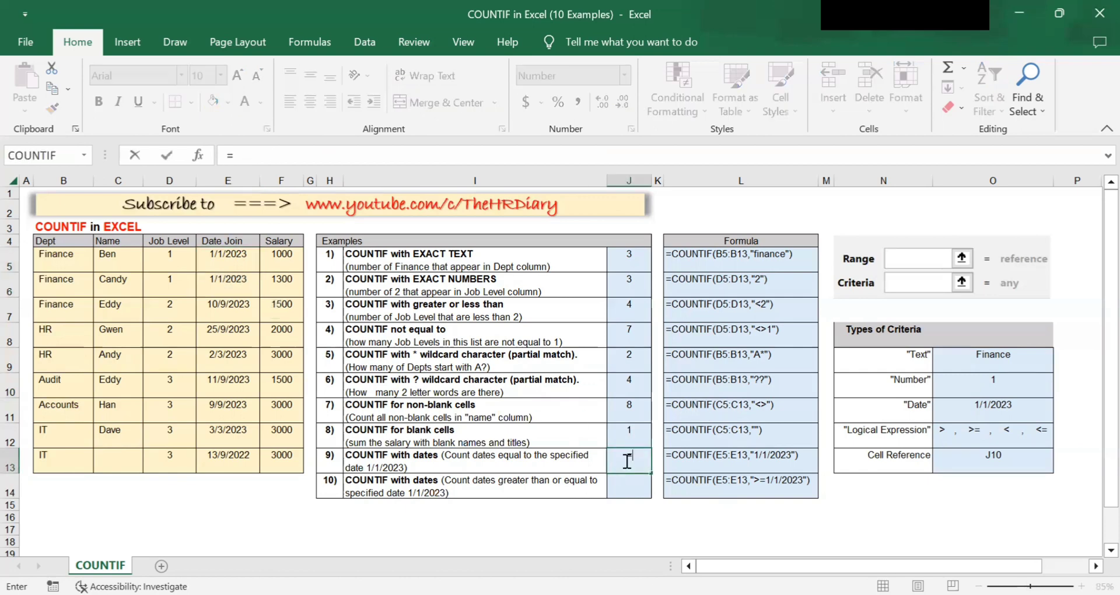
text(c)
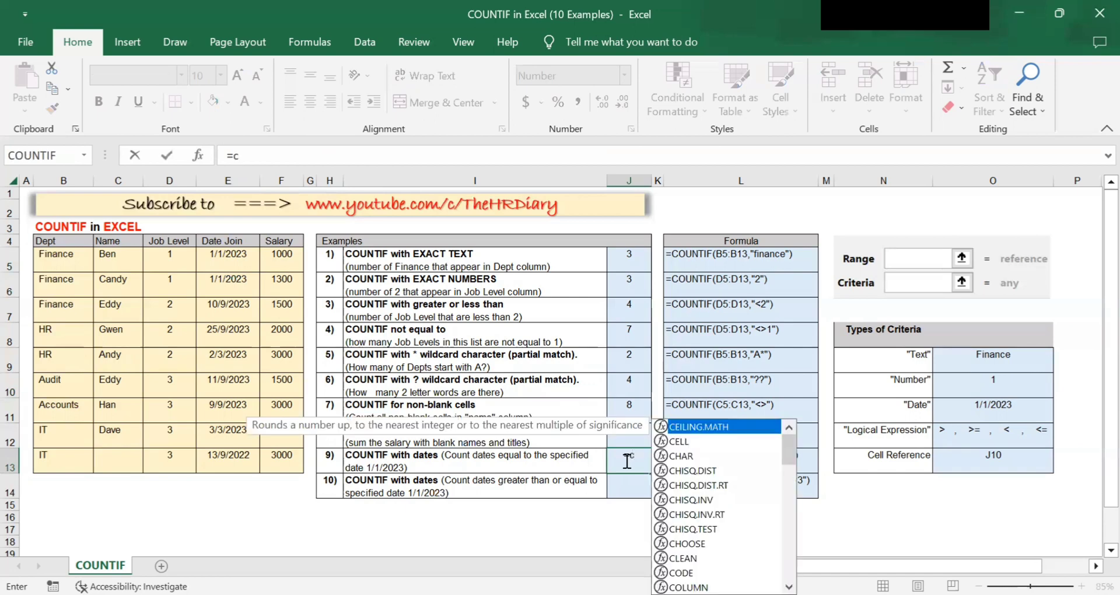
text(ountif)
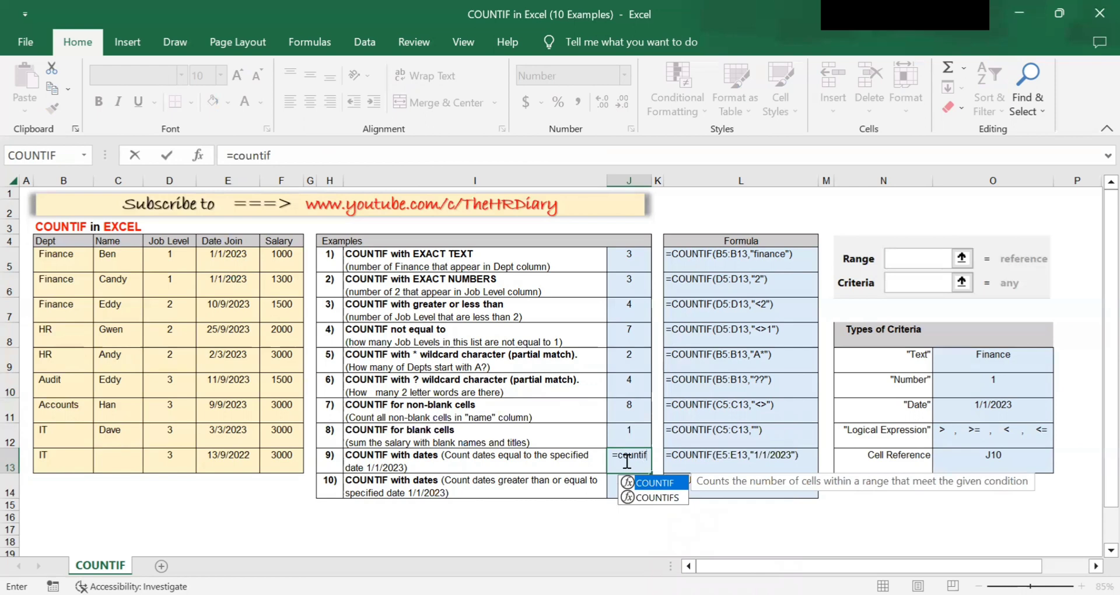
text(()
click(246, 259)
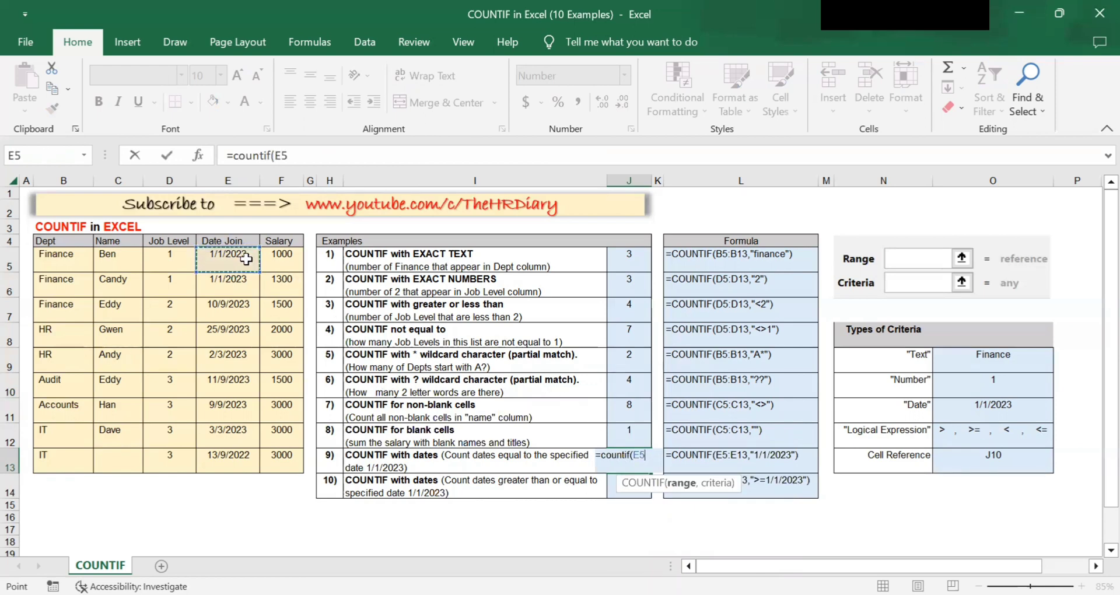
shift+click(222, 459)
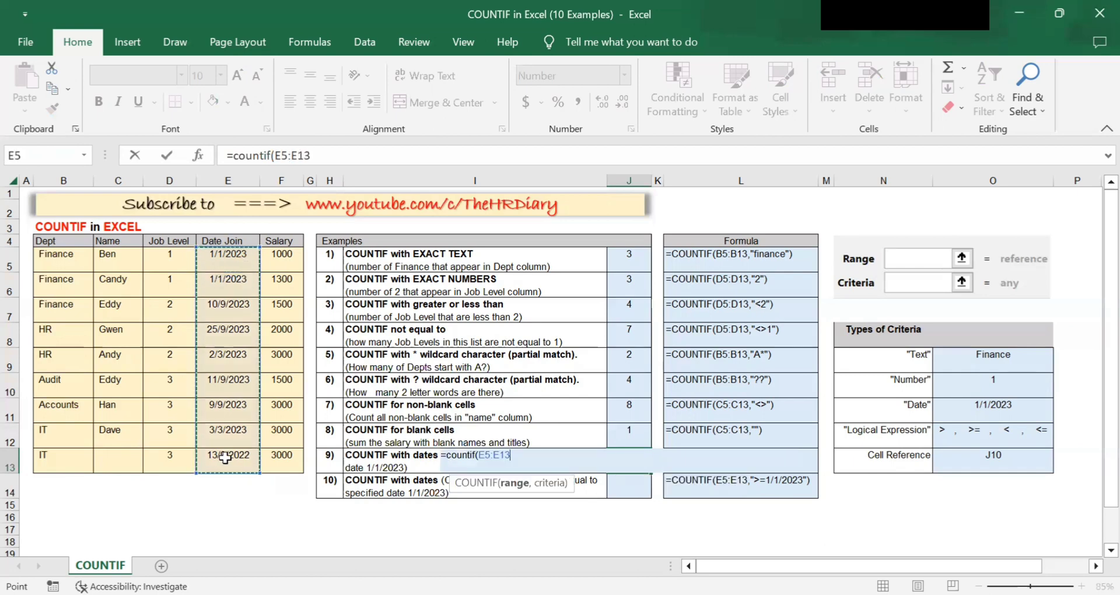
text(,)
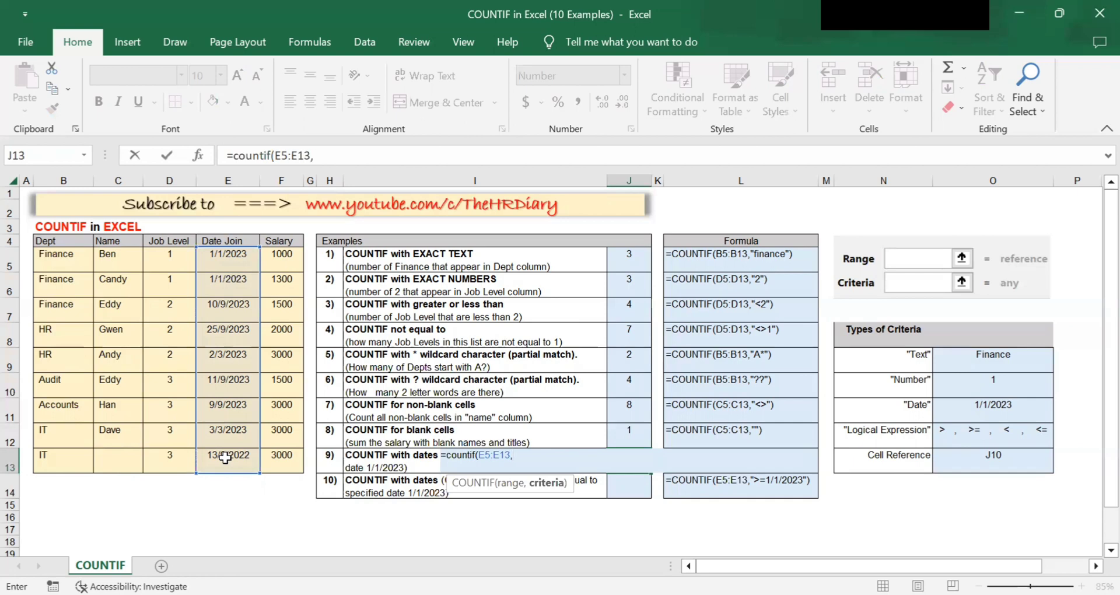
text("1/1/2023)
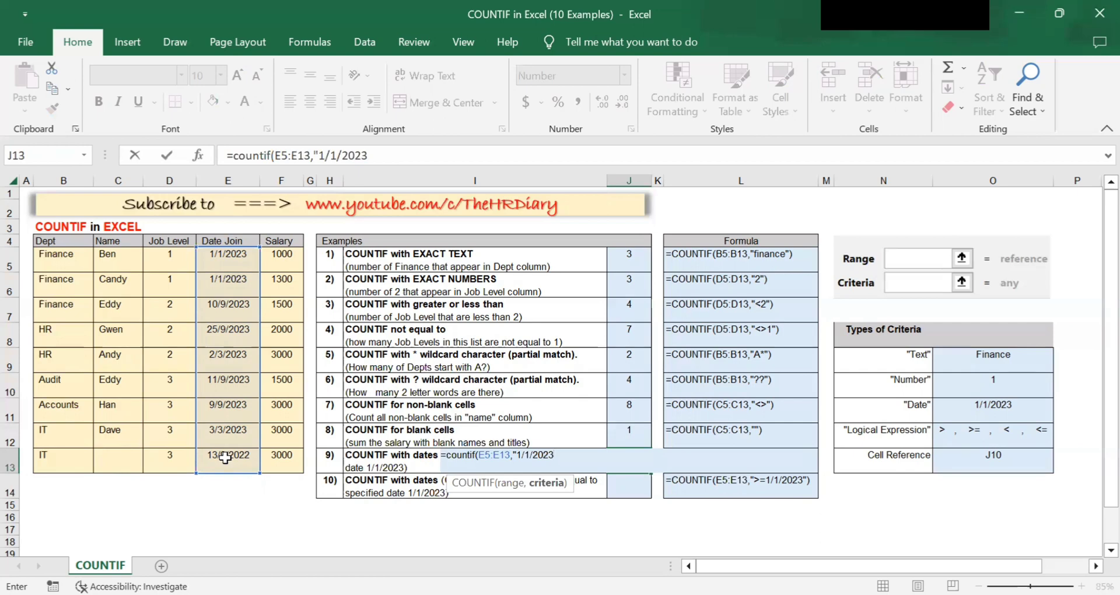
text("))
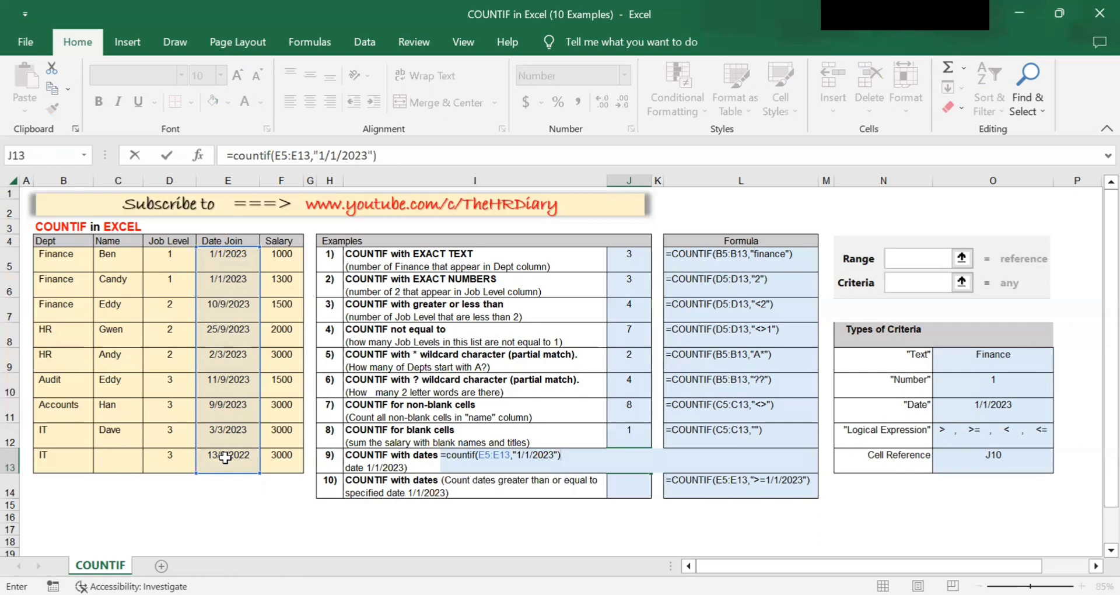
key(Return)
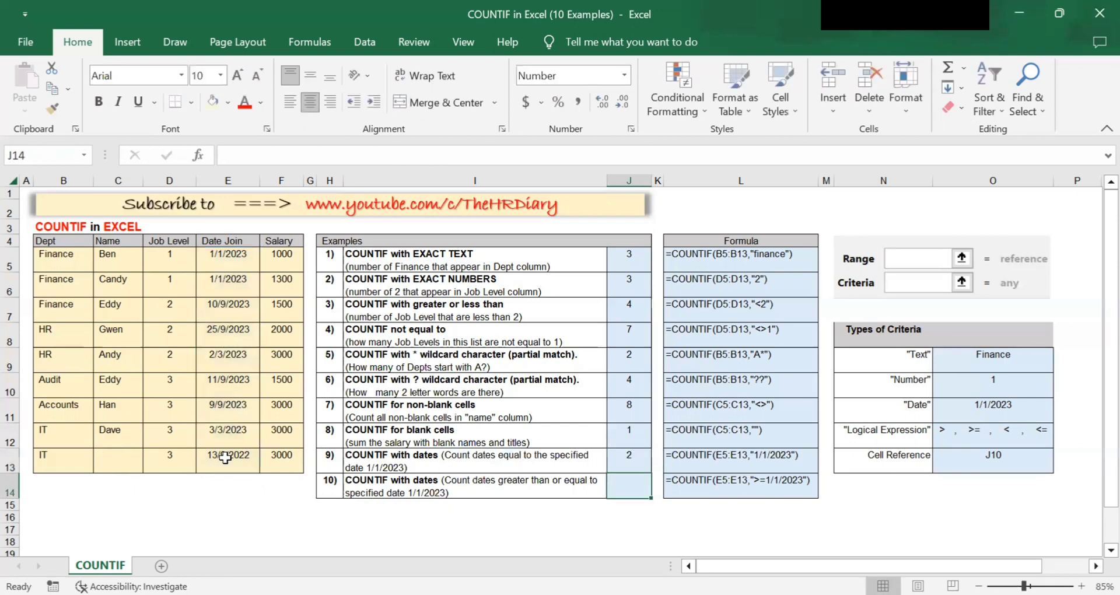
- Inspect the range and the date criteria in the J13 COUNTIF formula
key(Up)
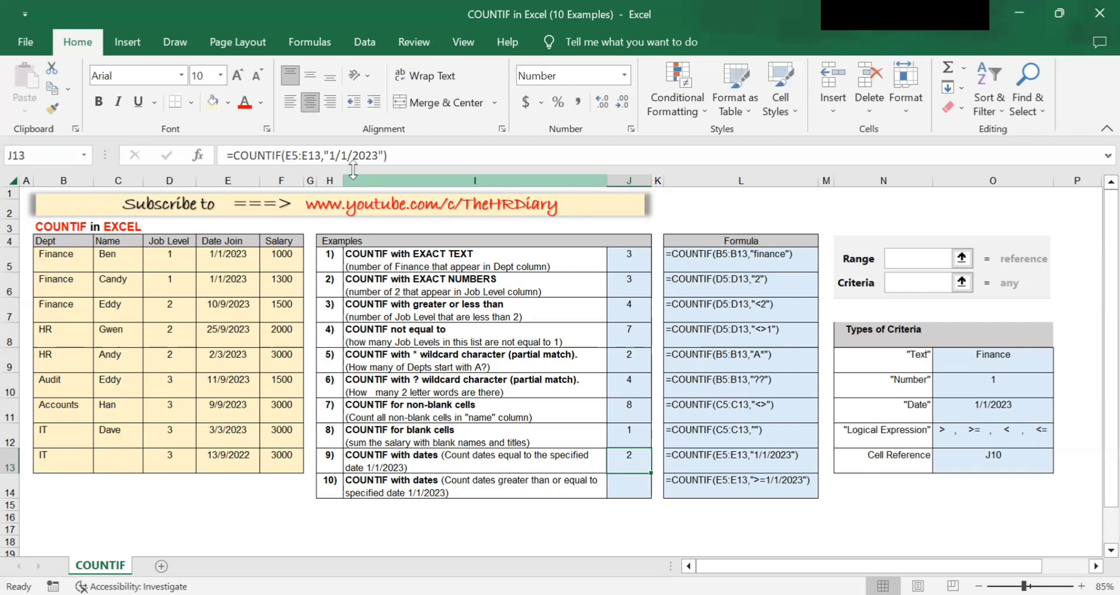
click(302, 155)
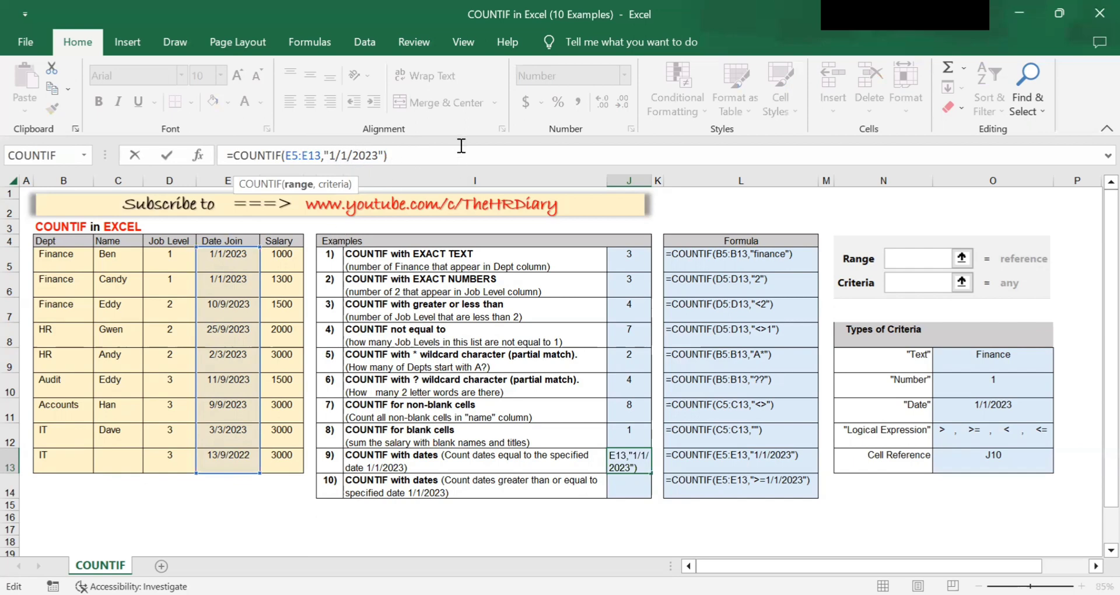
key(Return)
key(Up)
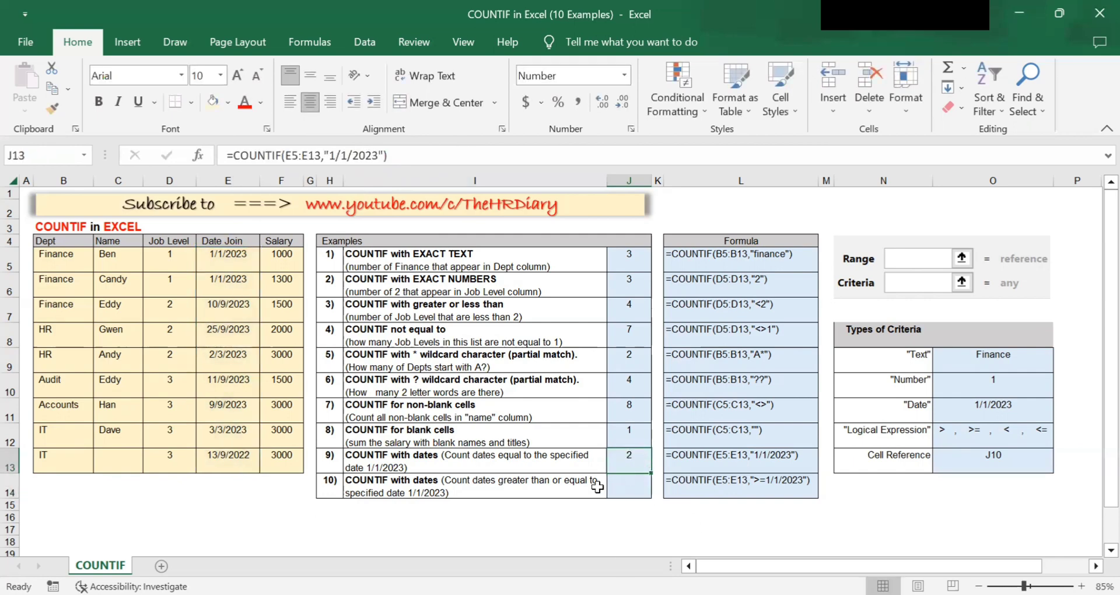
- Read the greater-than-or-equal date example in I14 and check the Date Join entries in E6:E13 one by one against 1/1/2023
click(580, 486)
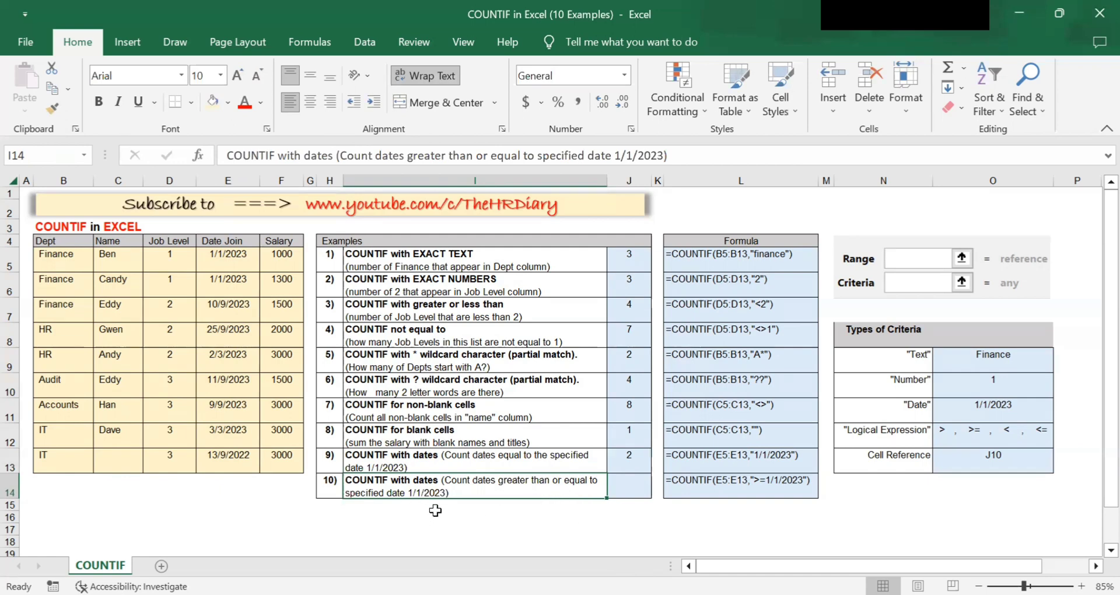
click(241, 294)
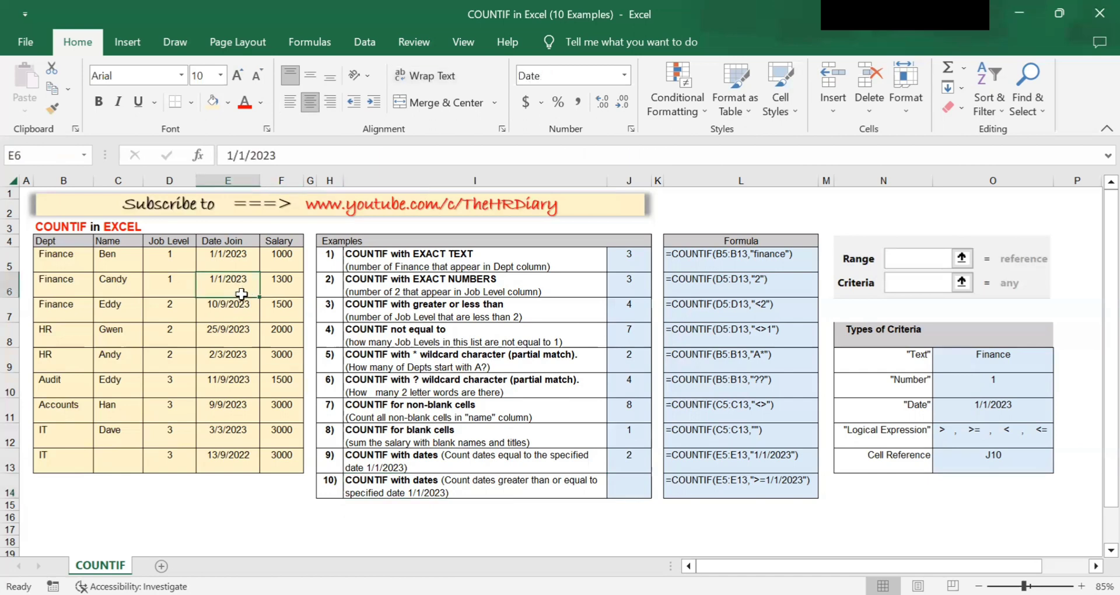
click(244, 313)
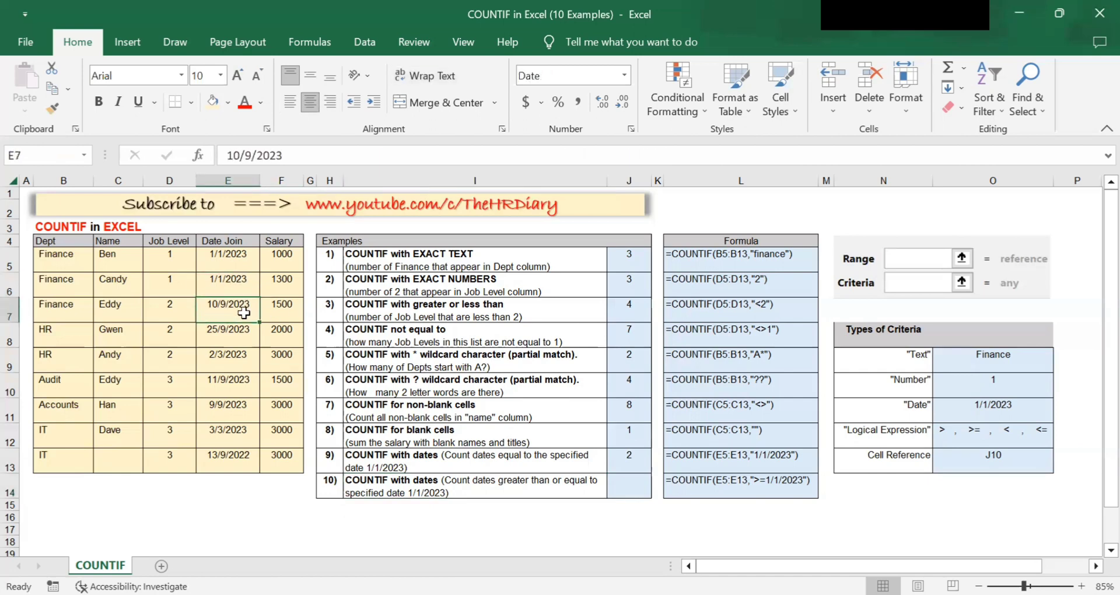
drag(244, 314, 249, 461)
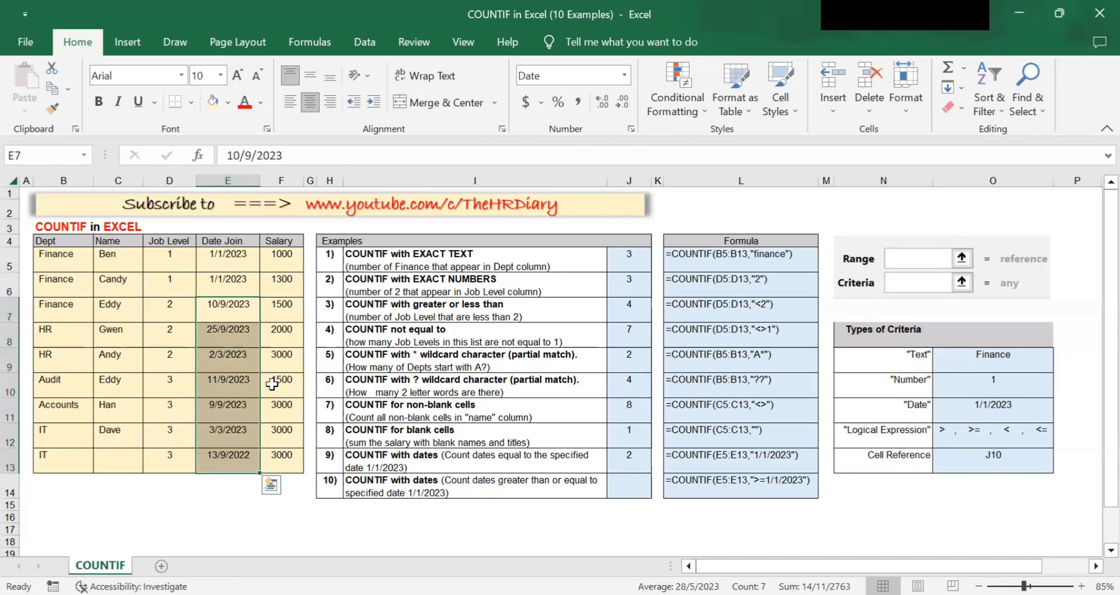
click(234, 315)
click(239, 336)
click(241, 360)
click(242, 385)
click(245, 410)
click(251, 426)
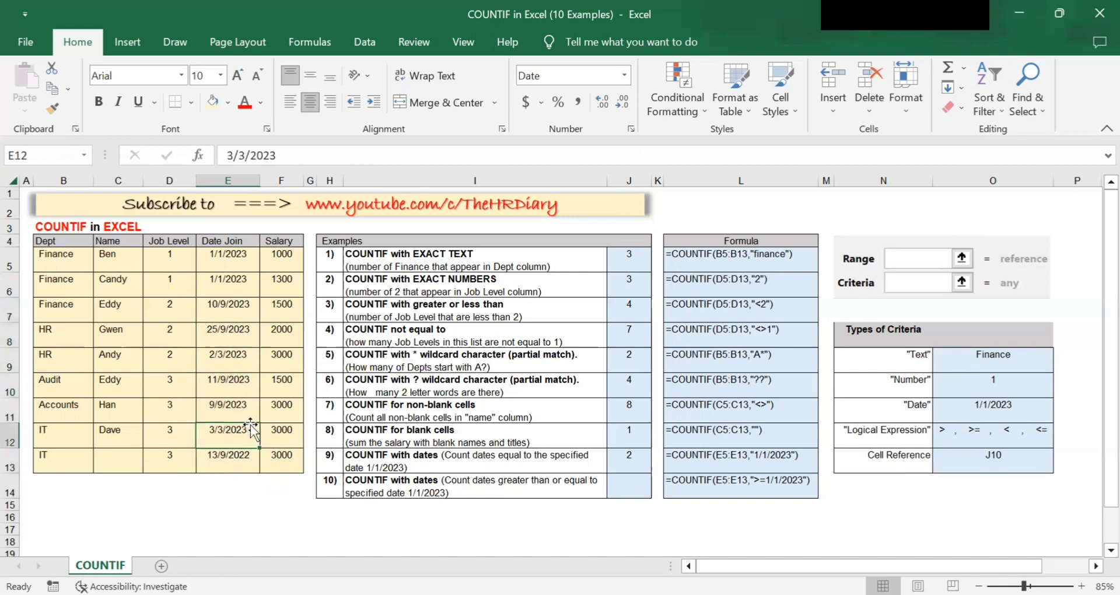
click(226, 317)
click(232, 339)
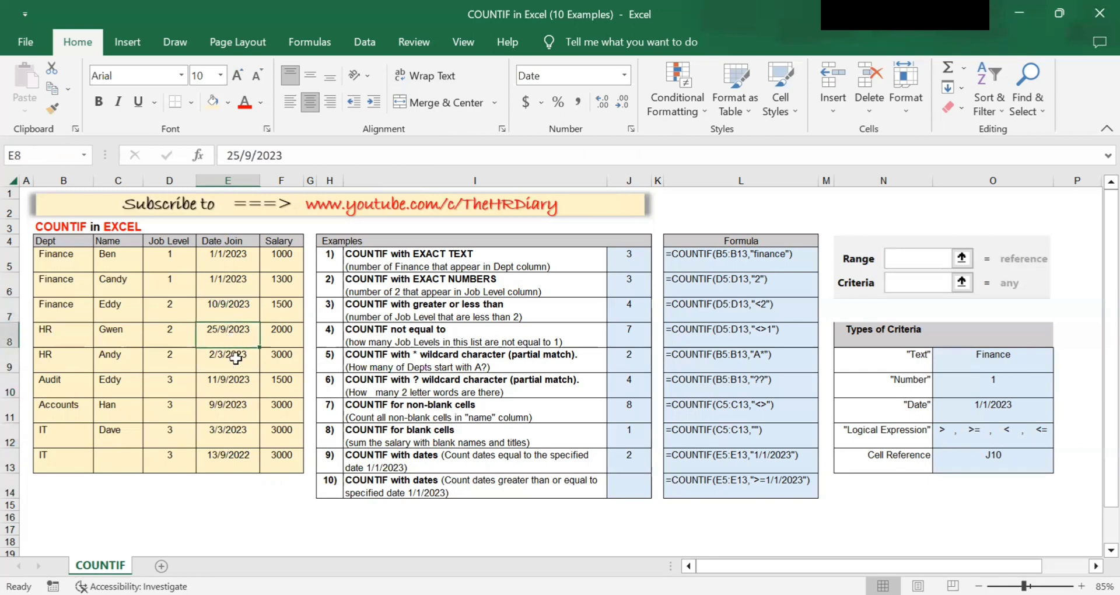
click(237, 361)
click(240, 389)
click(239, 415)
click(242, 438)
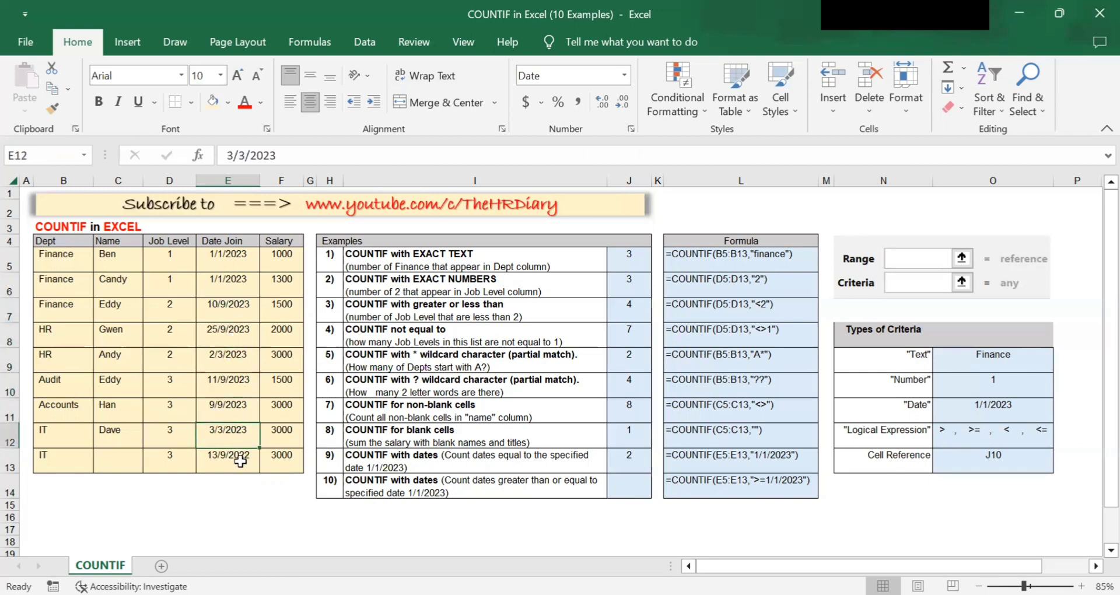
click(241, 464)
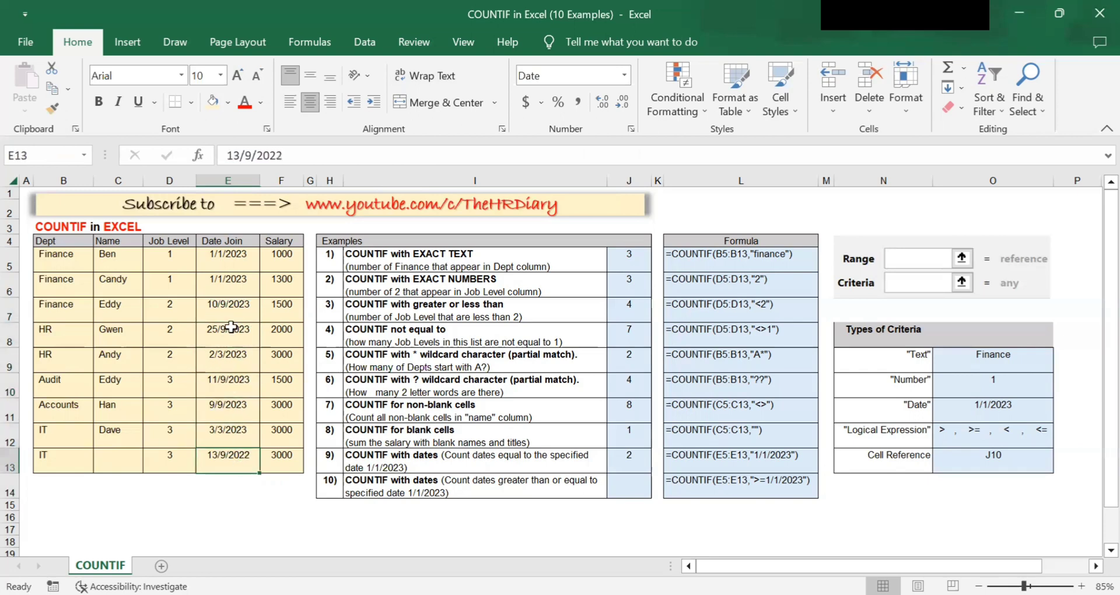
- Compare the Date Join entries in E7:E13 with the example date once more, and select the result cell J14
scroll(595, 435, down, 1)
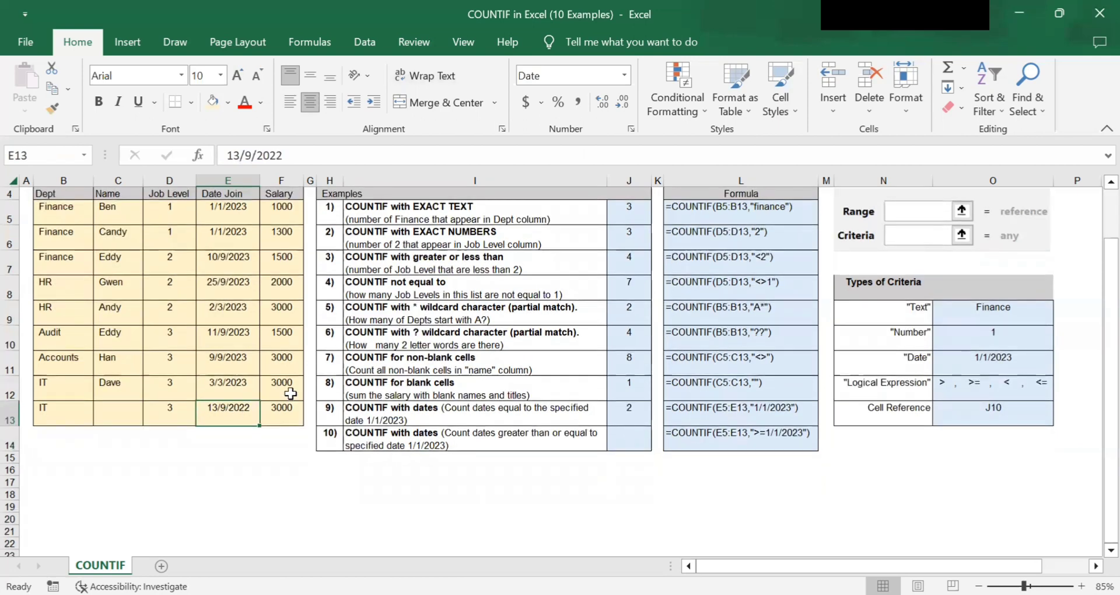
scroll(290, 394, up, 1)
click(236, 306)
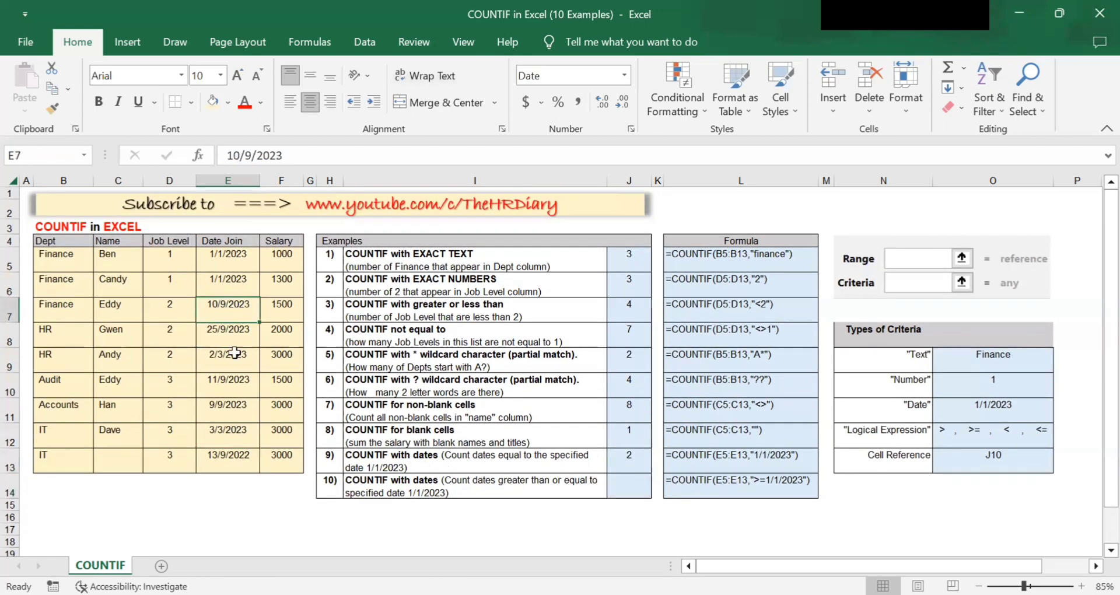
drag(235, 353, 252, 443)
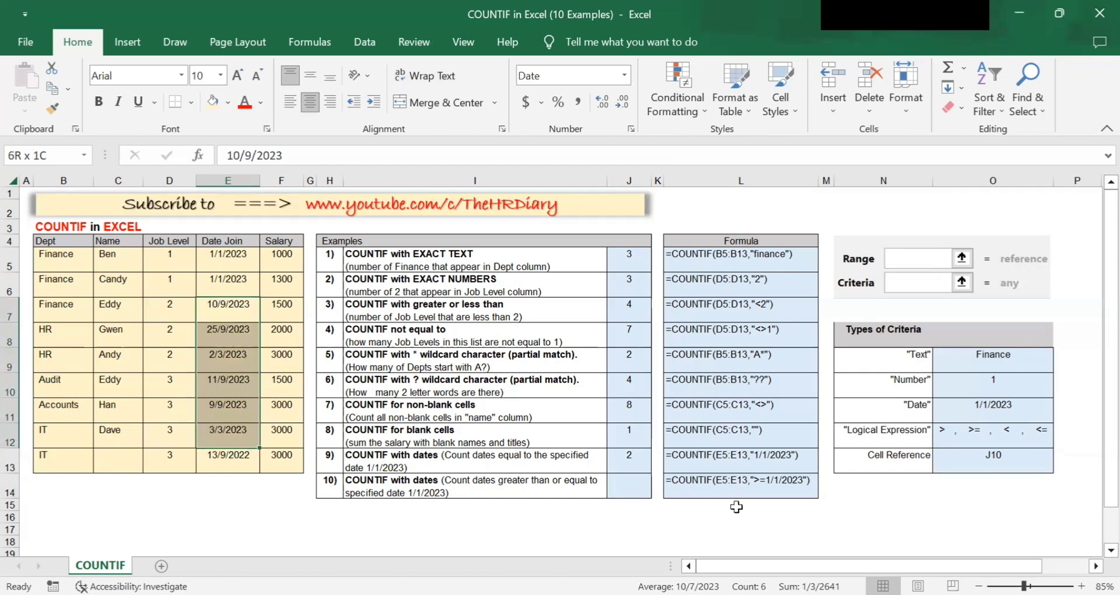
drag(214, 305, 211, 462)
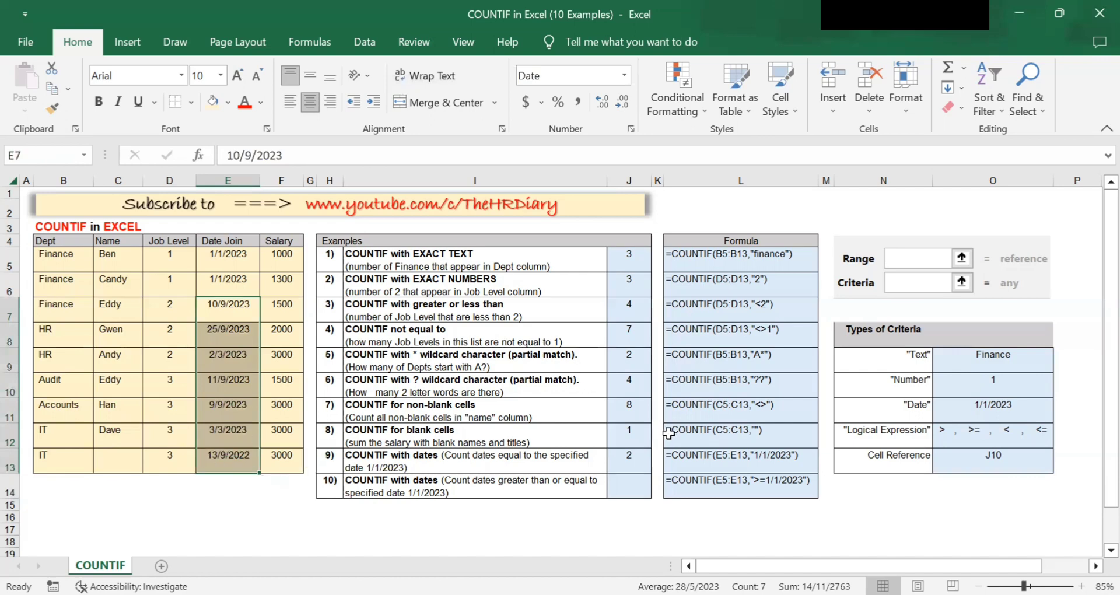
click(646, 433)
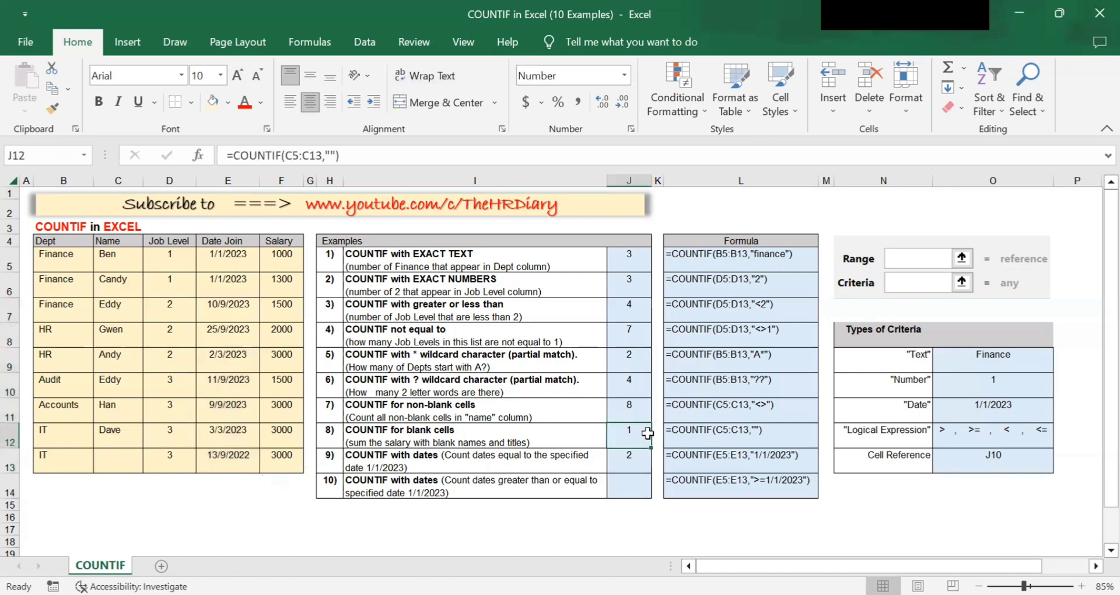
click(631, 484)
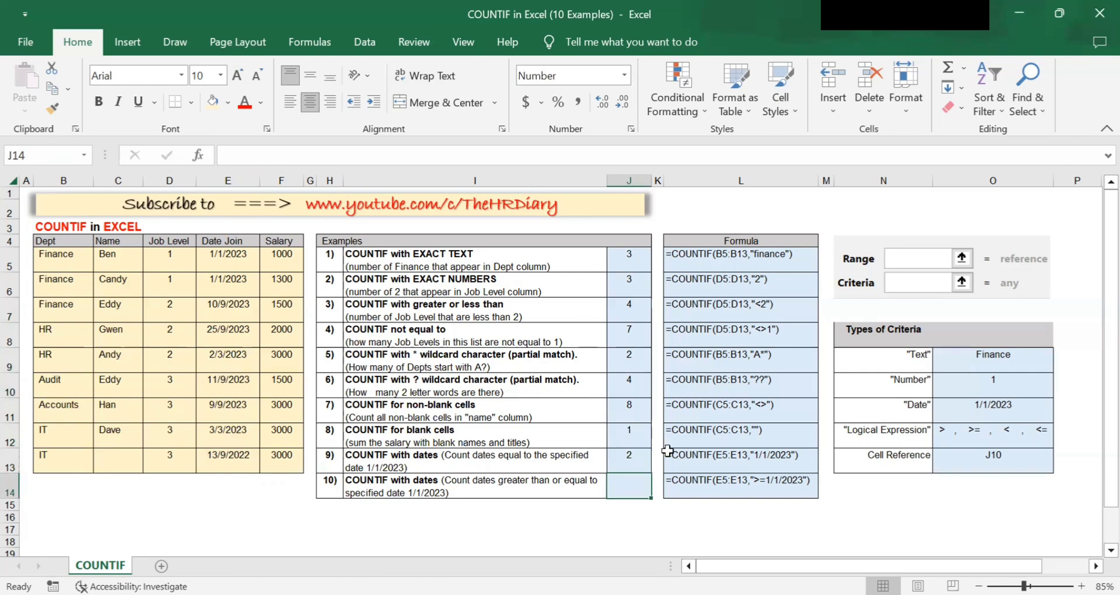
- Enter =COUNTIF(E5:E13,">=1/1/2023") in J14 to count the Date Join entries on or after 1/1/2023
text(=)
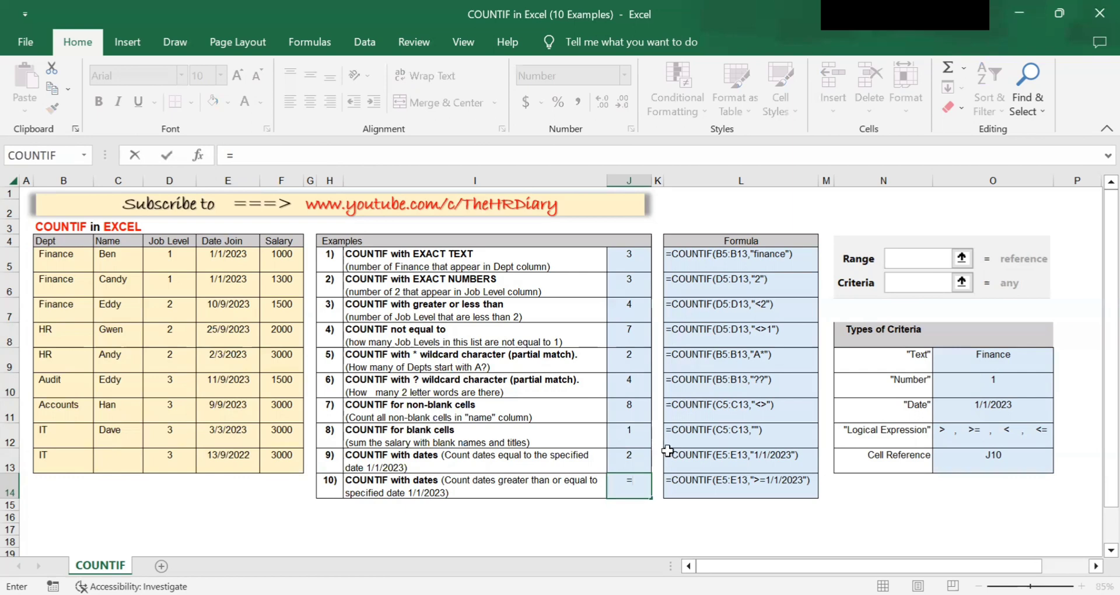
text(counti)
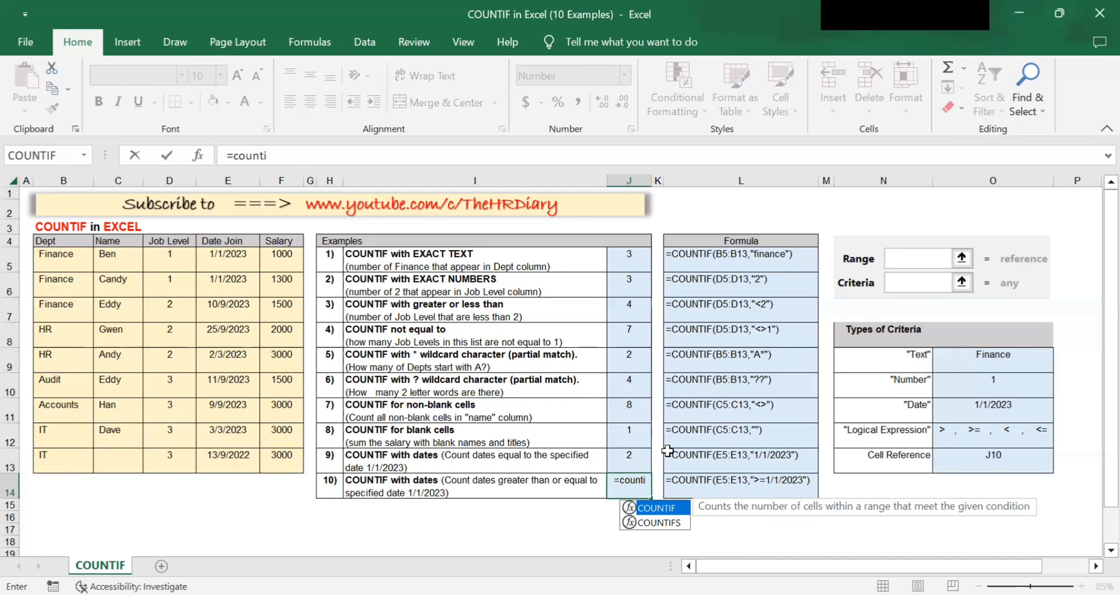
text(f)
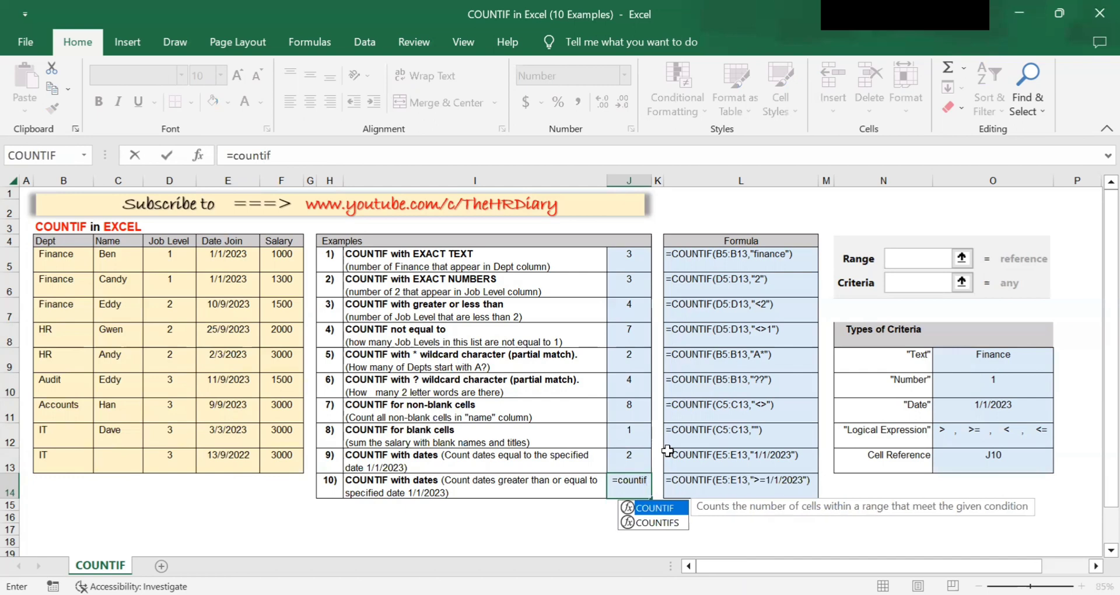
text(()
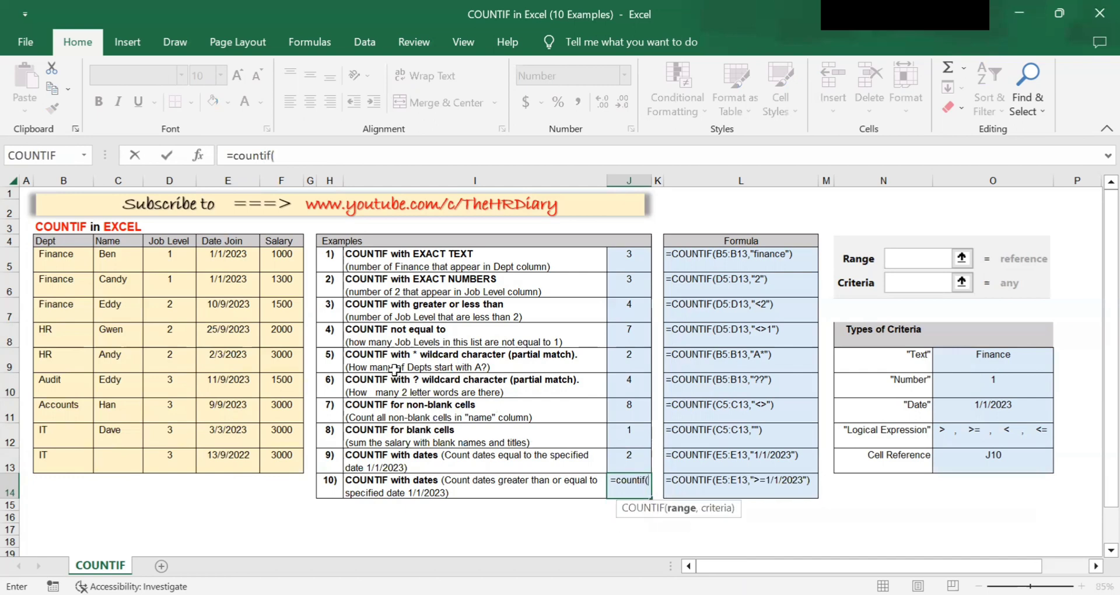
click(233, 262)
drag(232, 263, 243, 463)
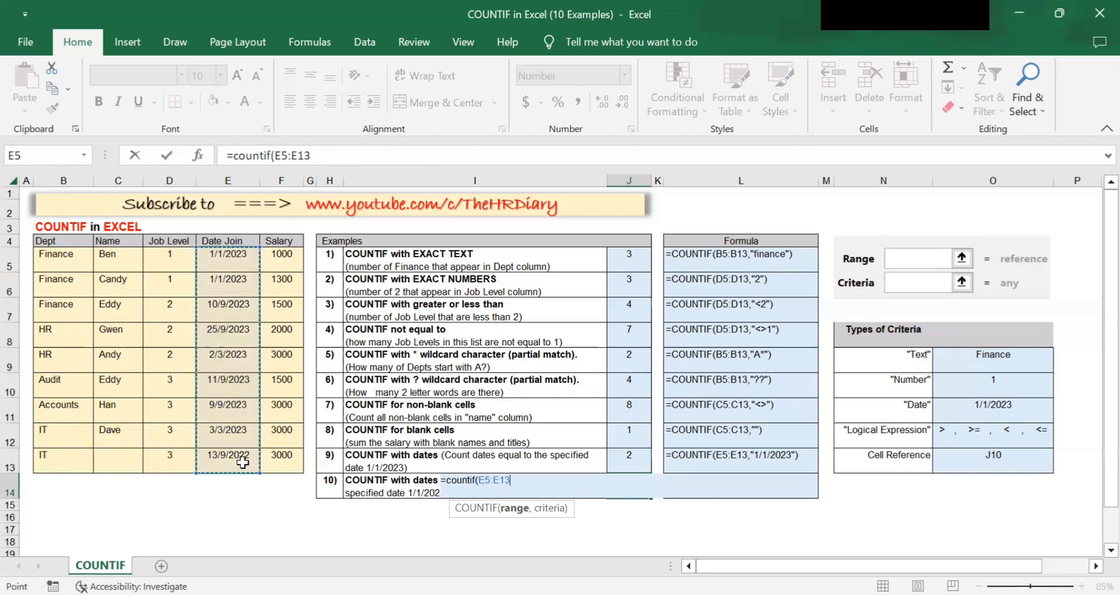
text(,">)
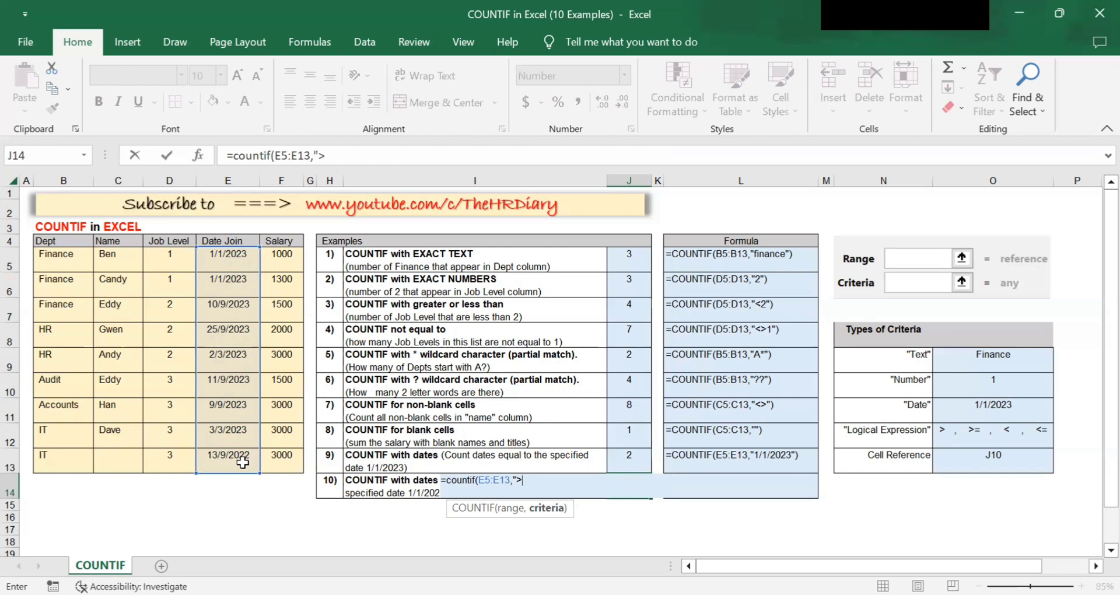
text(=1/1/2023")
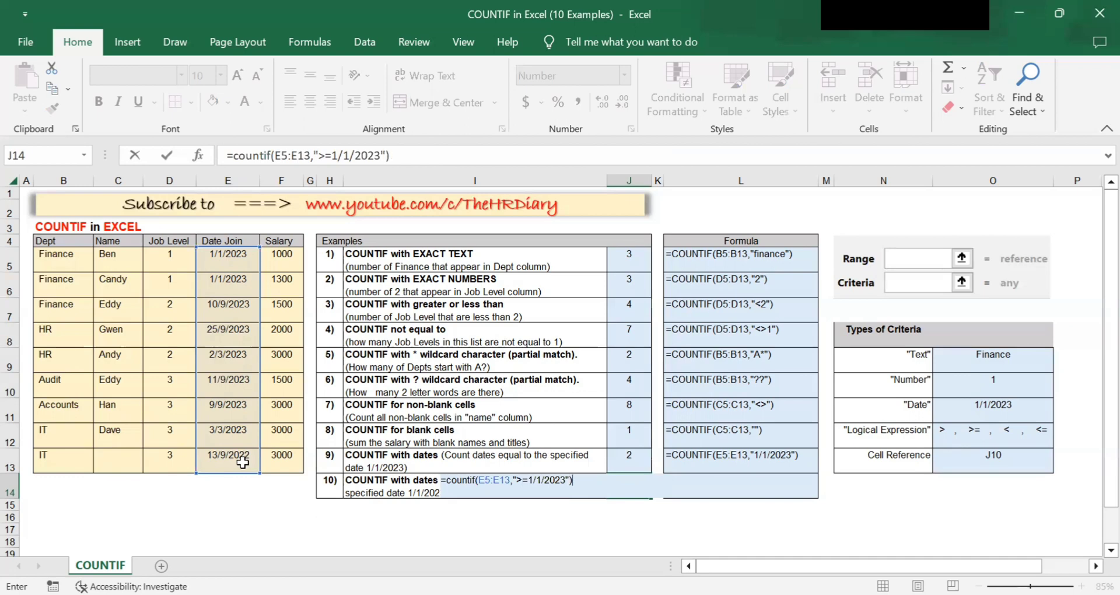
key(Return)
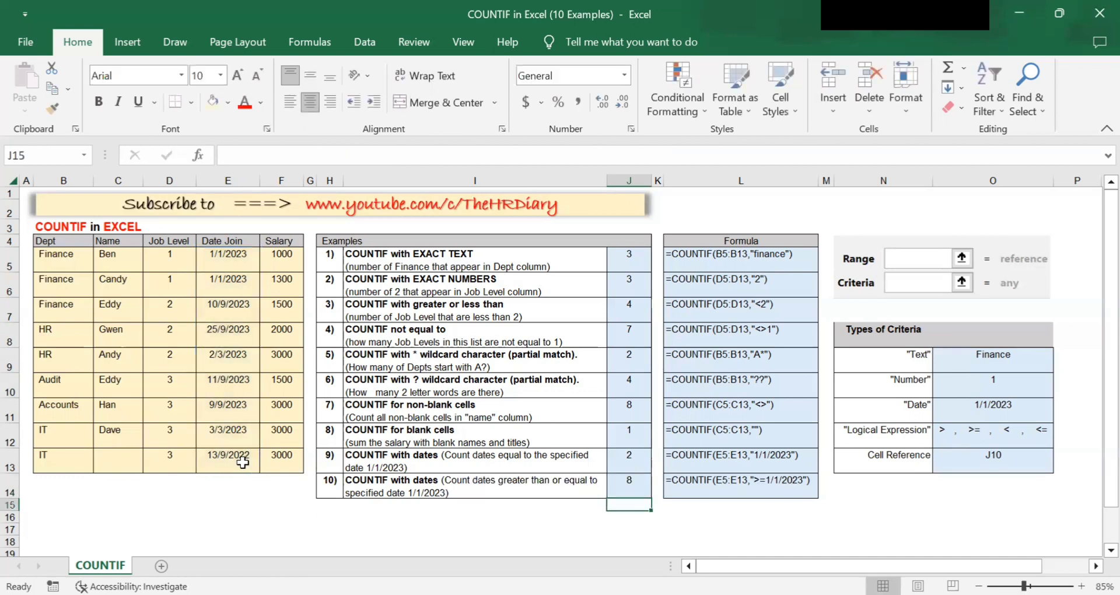
- Inspect the range and the greater-than-or-equal date criteria in the J14 COUNTIF formula
key(Up)
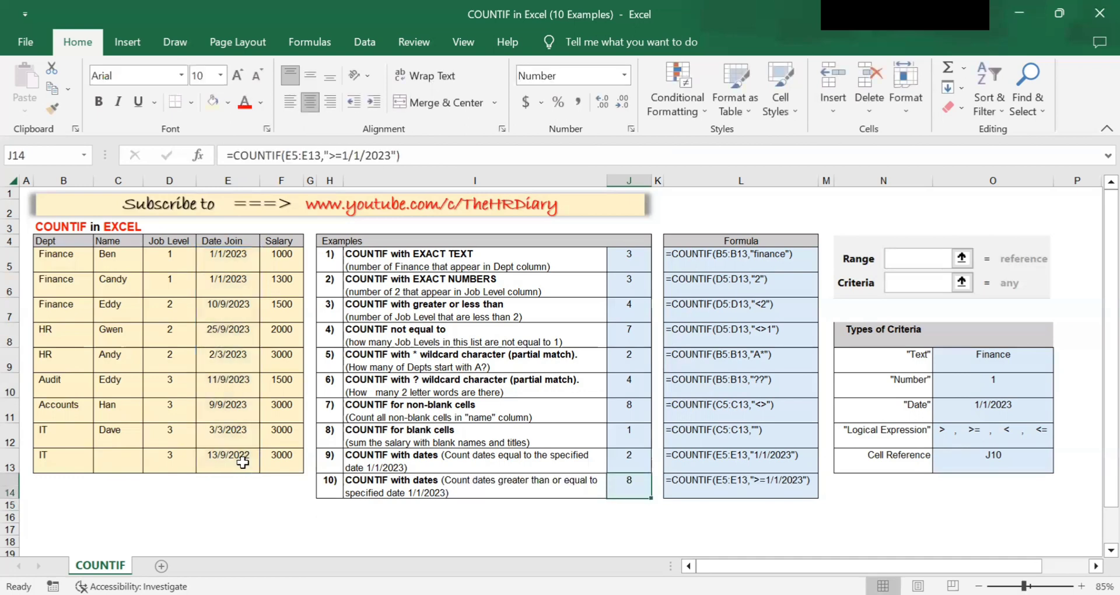
click(455, 155)
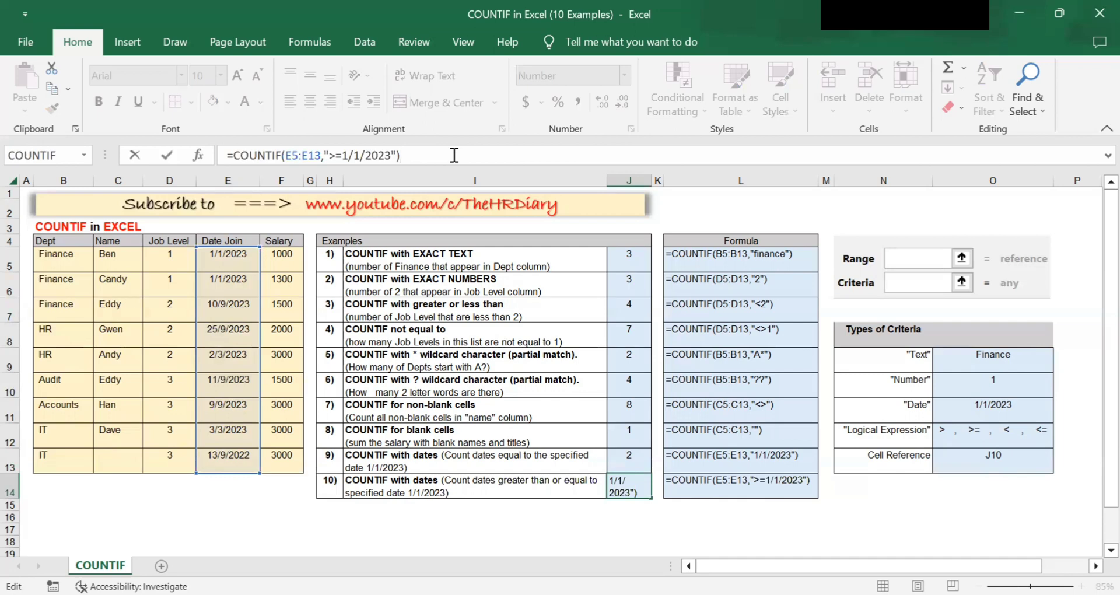
key(Return)
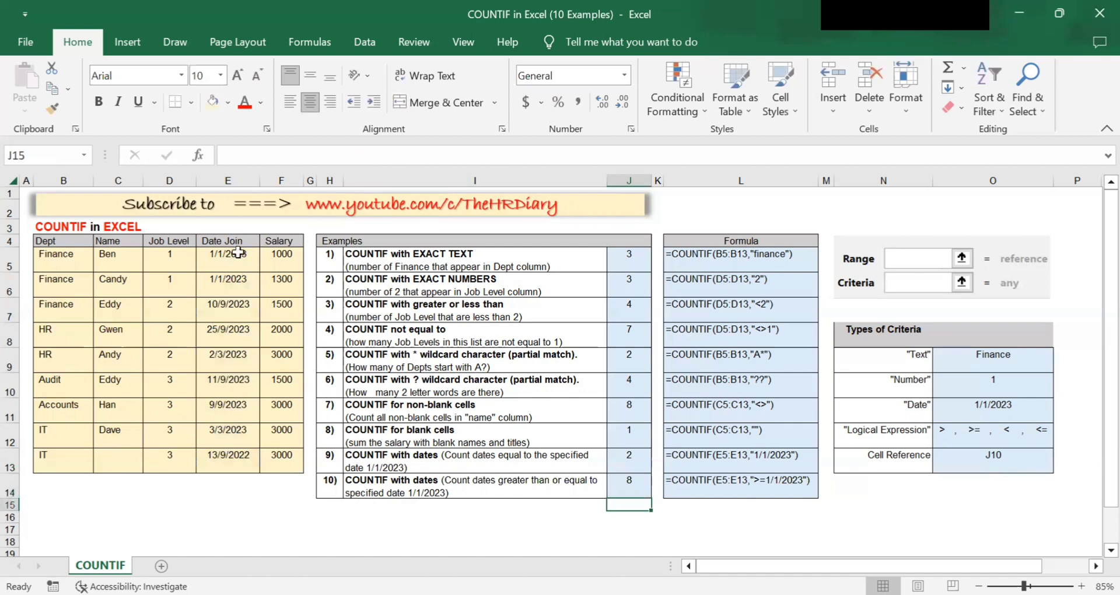
- Check the J14 result against the Date Join entries in E5:E13, comparing E13 with the dates in E5:E12
drag(239, 255, 232, 473)
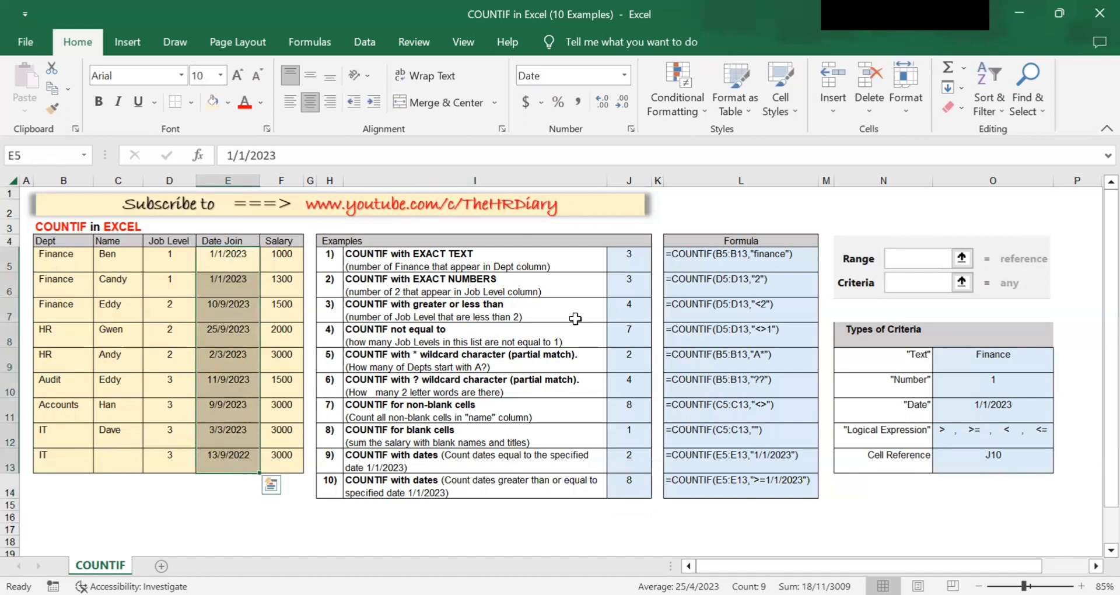
click(641, 395)
click(623, 479)
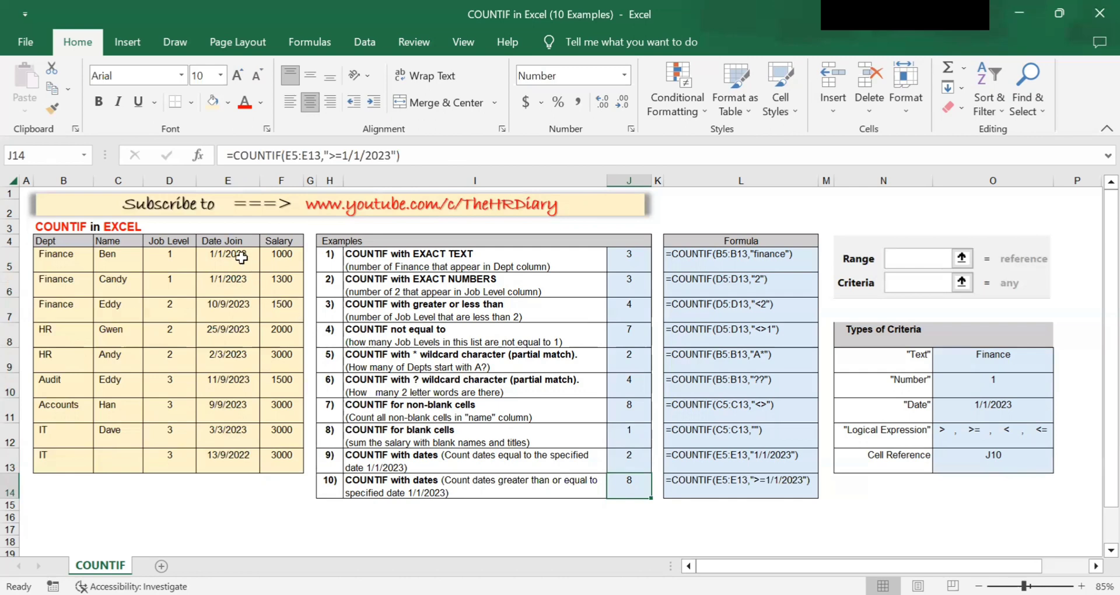
click(239, 463)
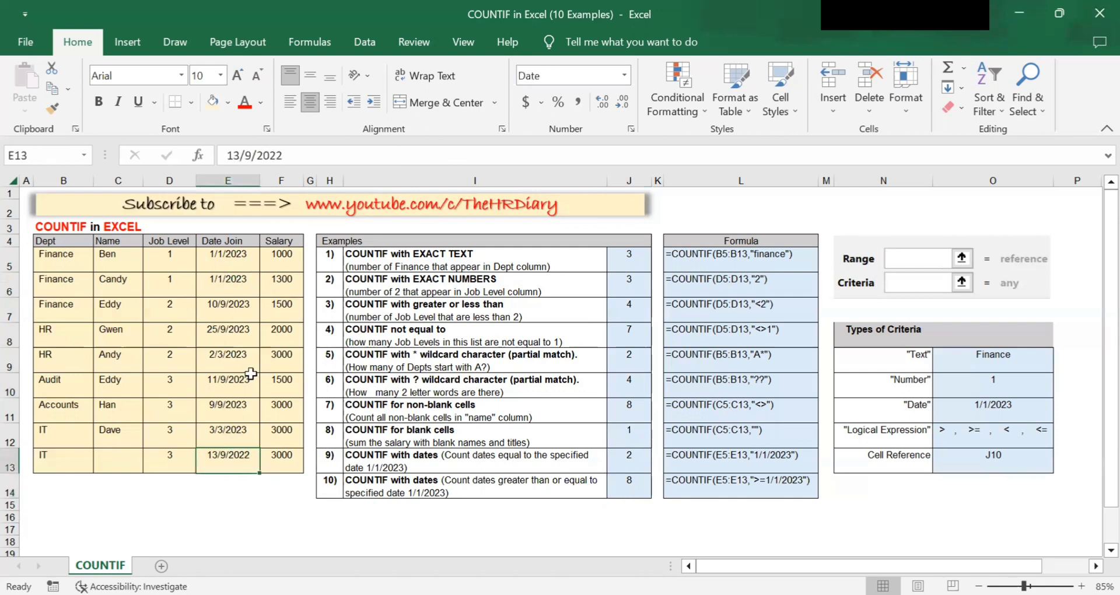
click(239, 259)
drag(239, 259, 255, 430)
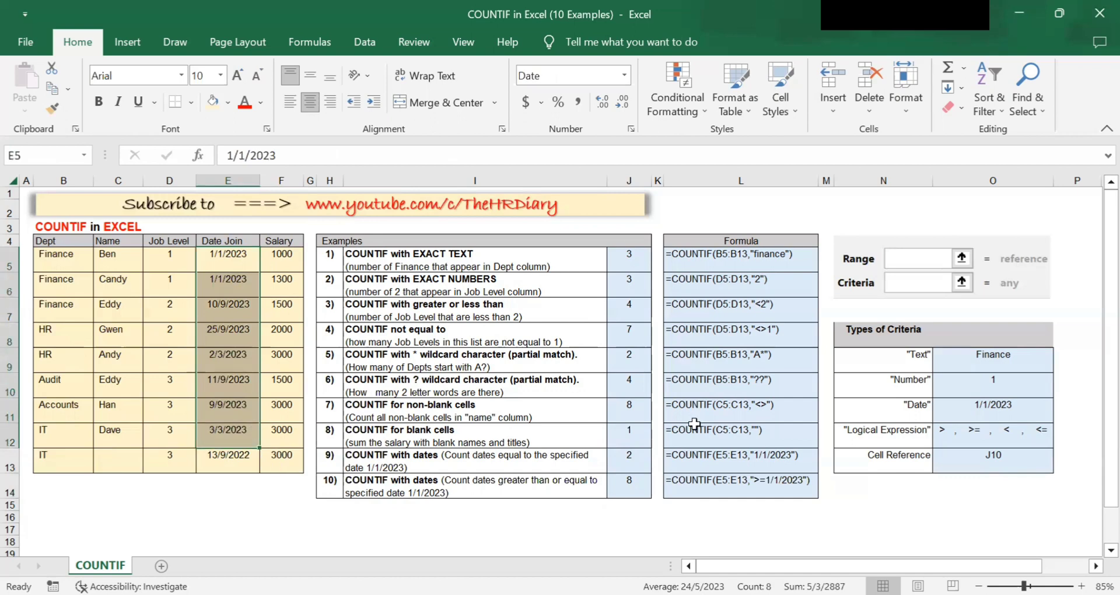
click(641, 493)
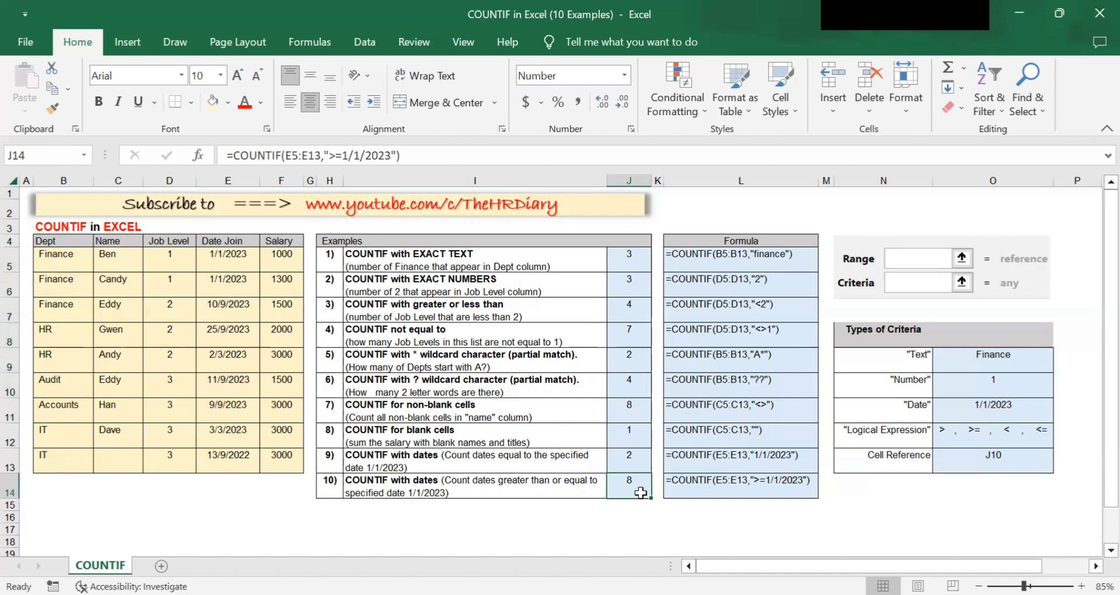